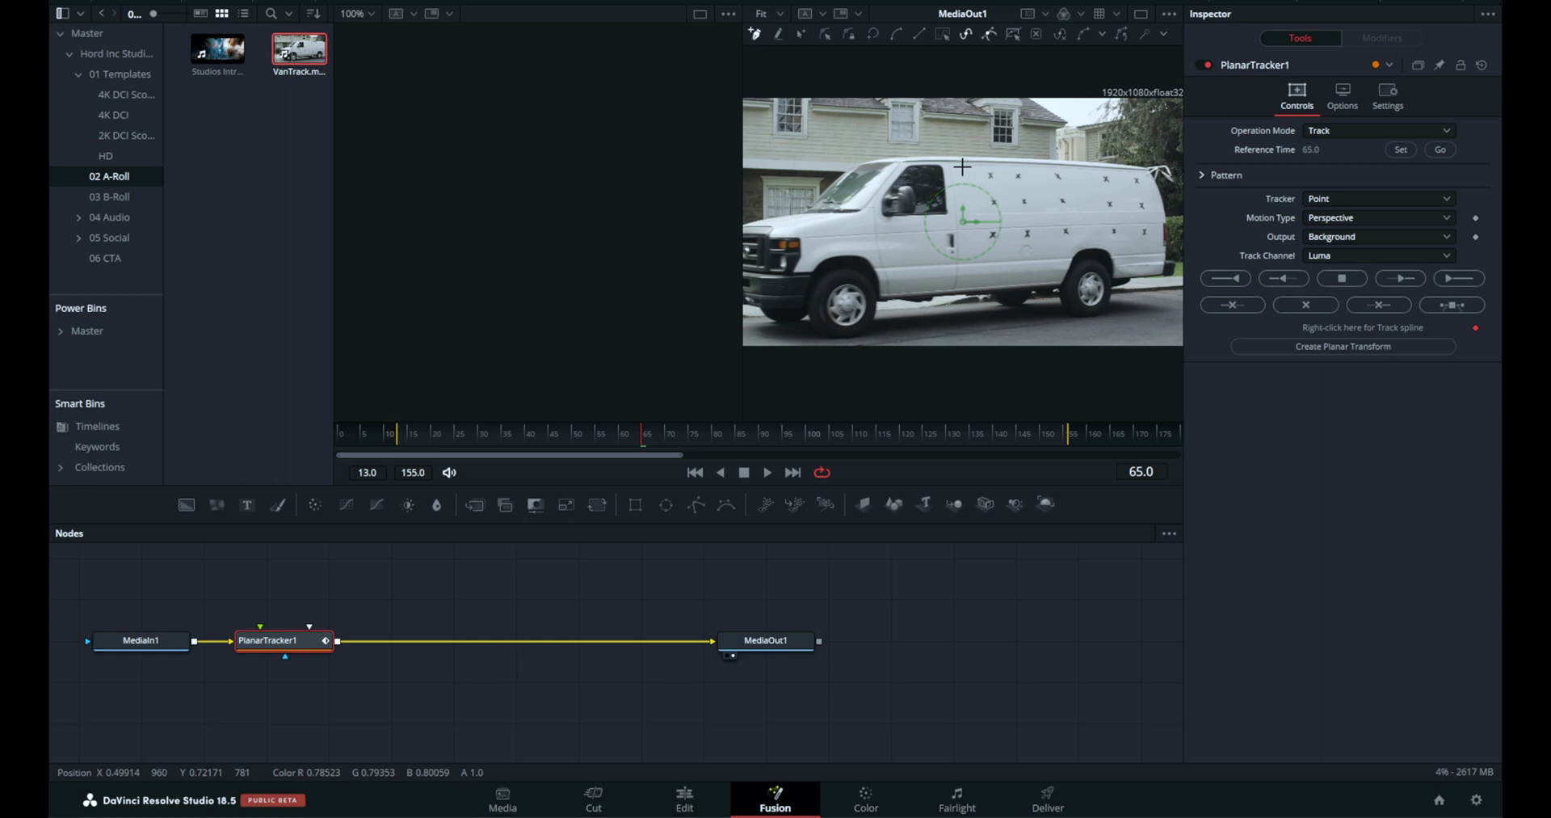
# Draw a closed PlanarTracker polygon around the van's rear side panel at frame 65
pyautogui.click(967, 167)
pyautogui.click(969, 266)
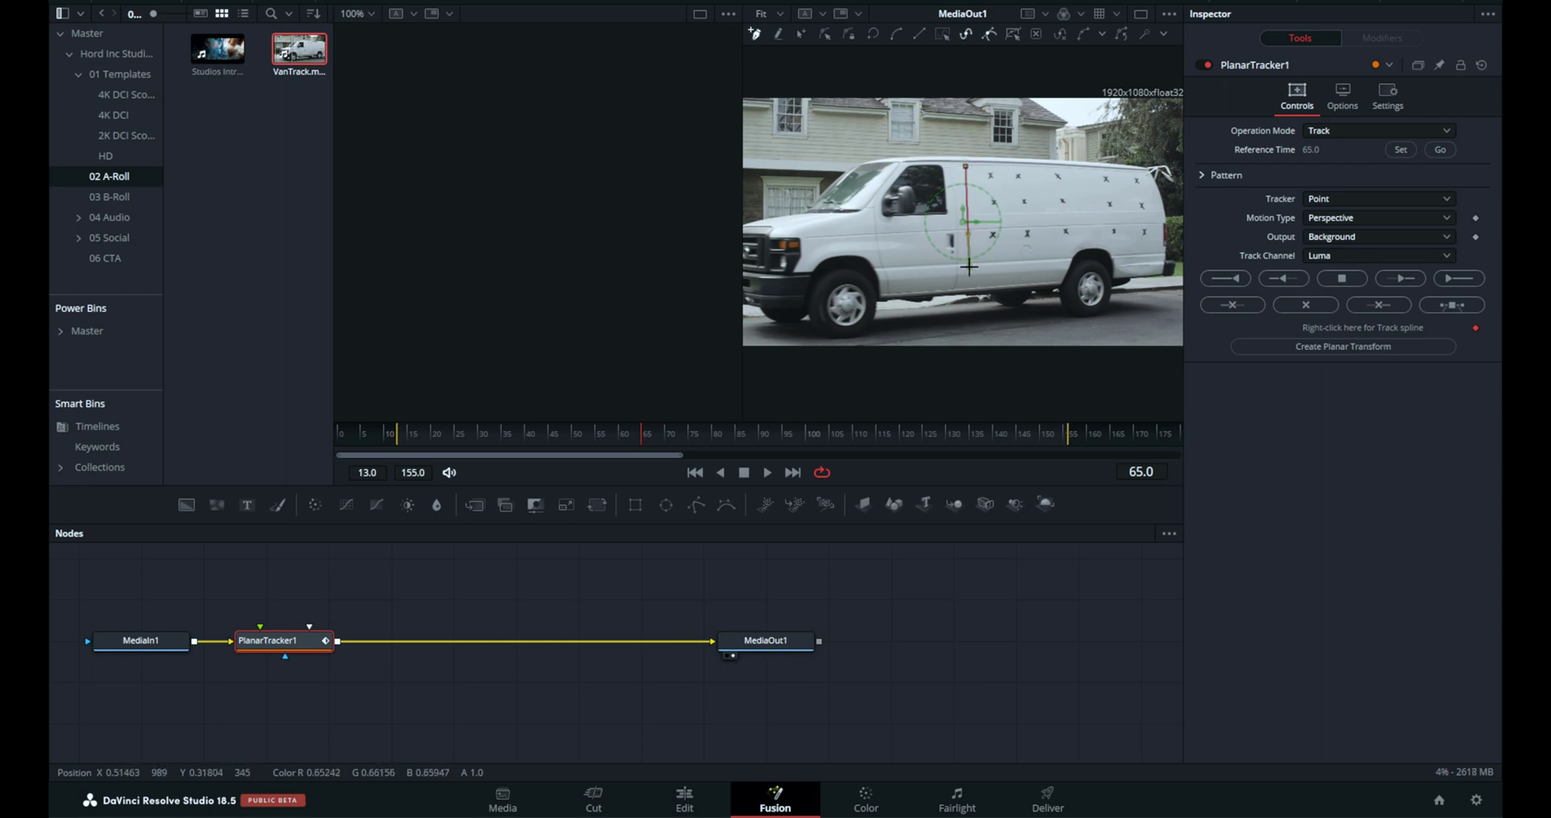
pyautogui.click(1060, 259)
pyautogui.click(1074, 238)
pyautogui.click(1109, 240)
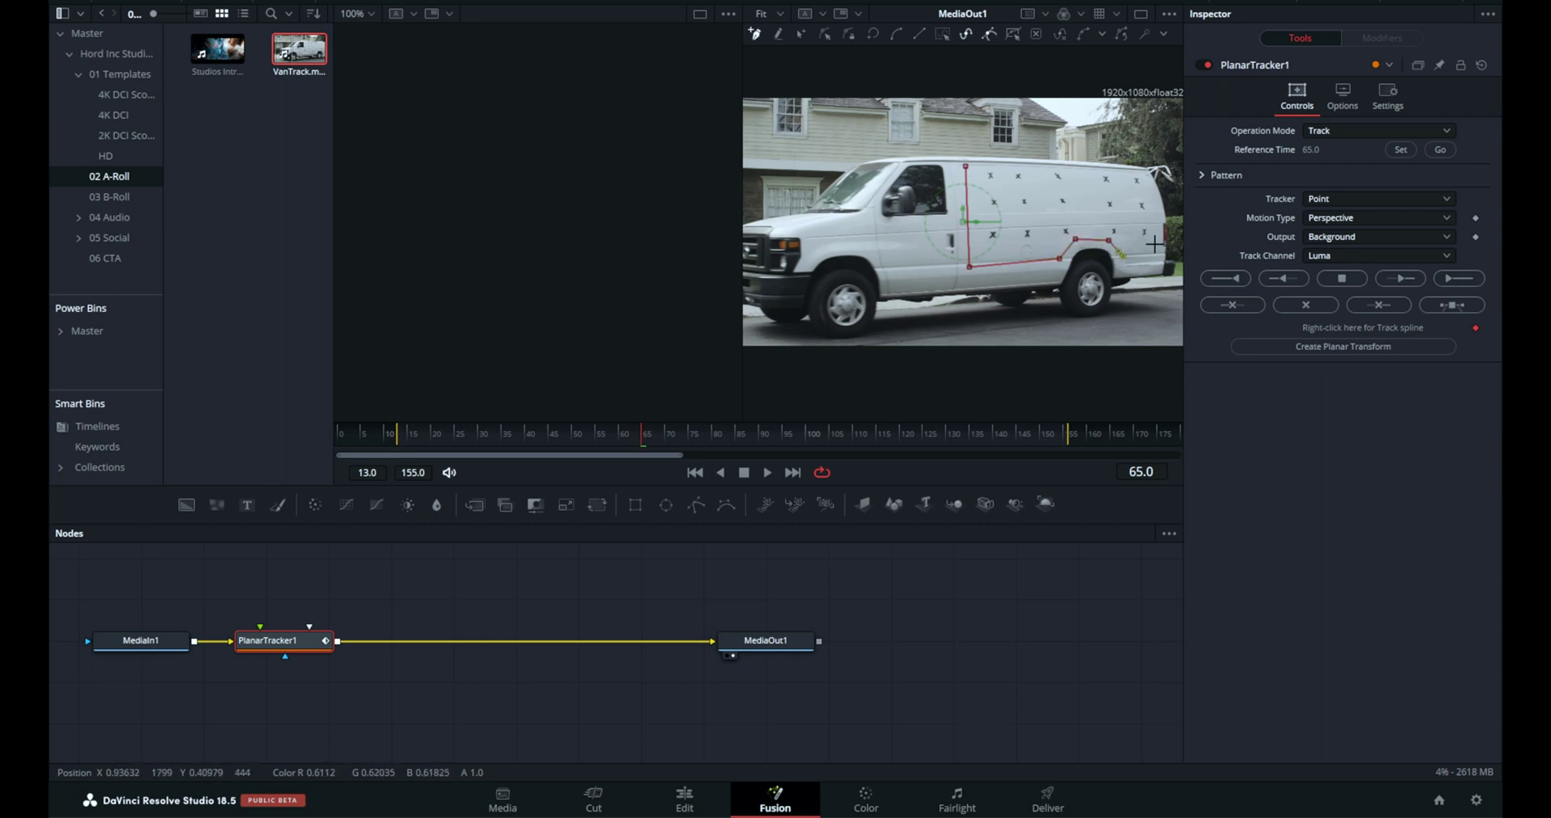
pyautogui.click(1157, 249)
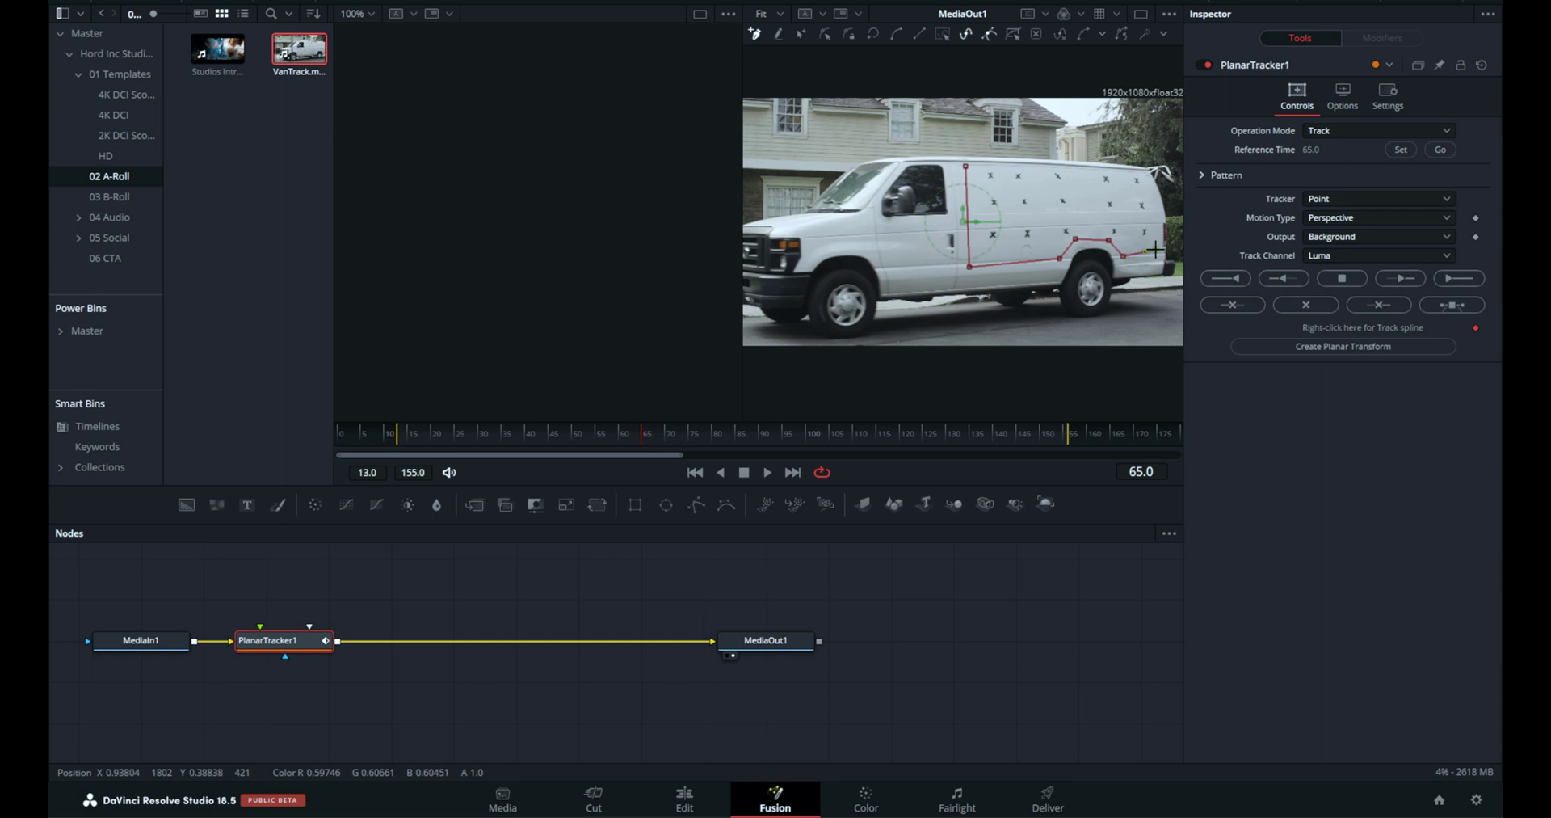
pyautogui.click(1157, 208)
pyautogui.click(1140, 173)
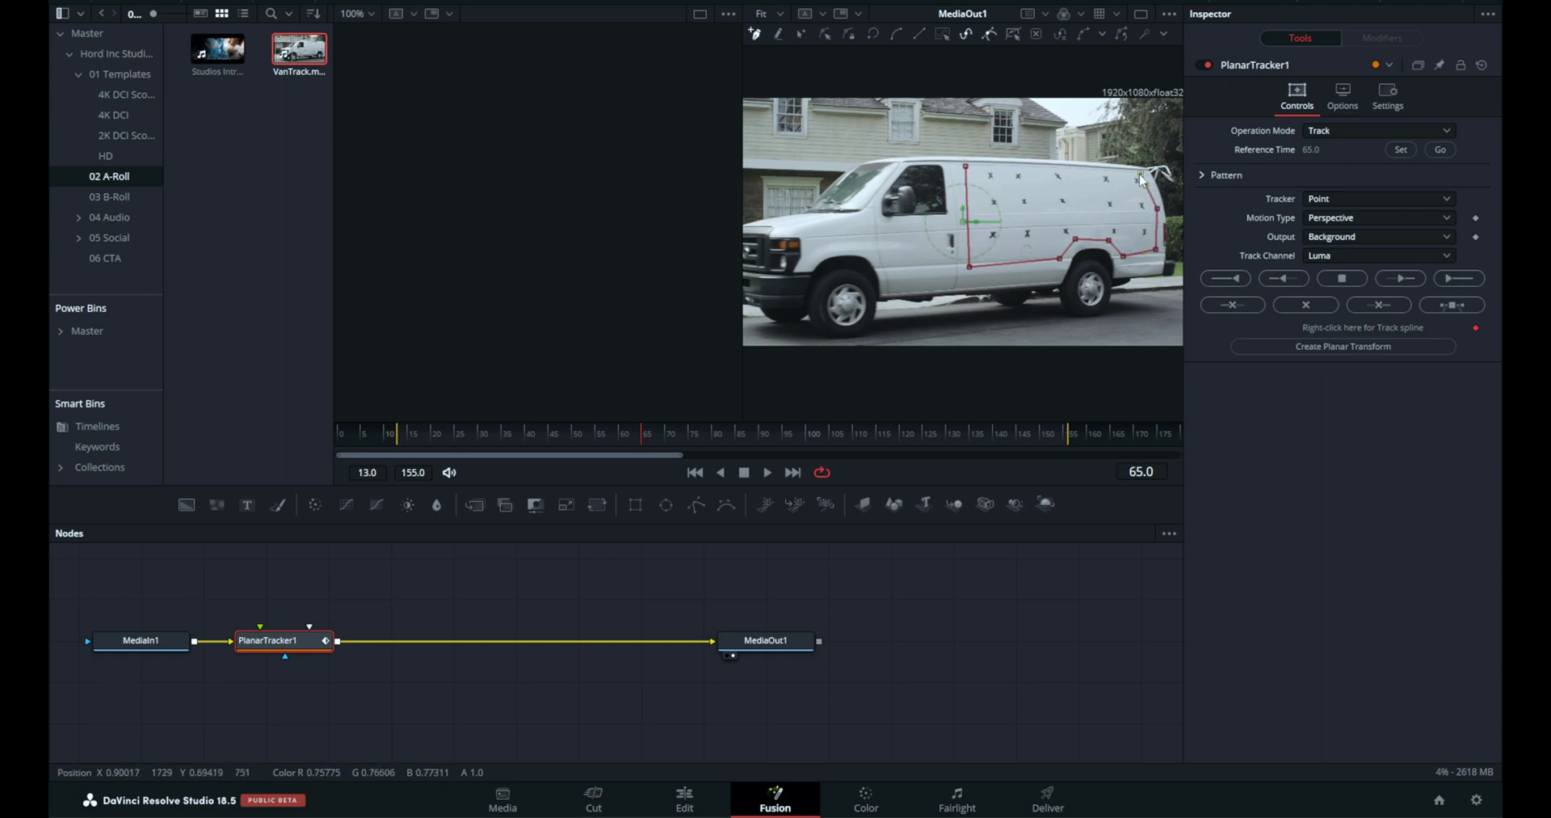
pyautogui.click(969, 167)
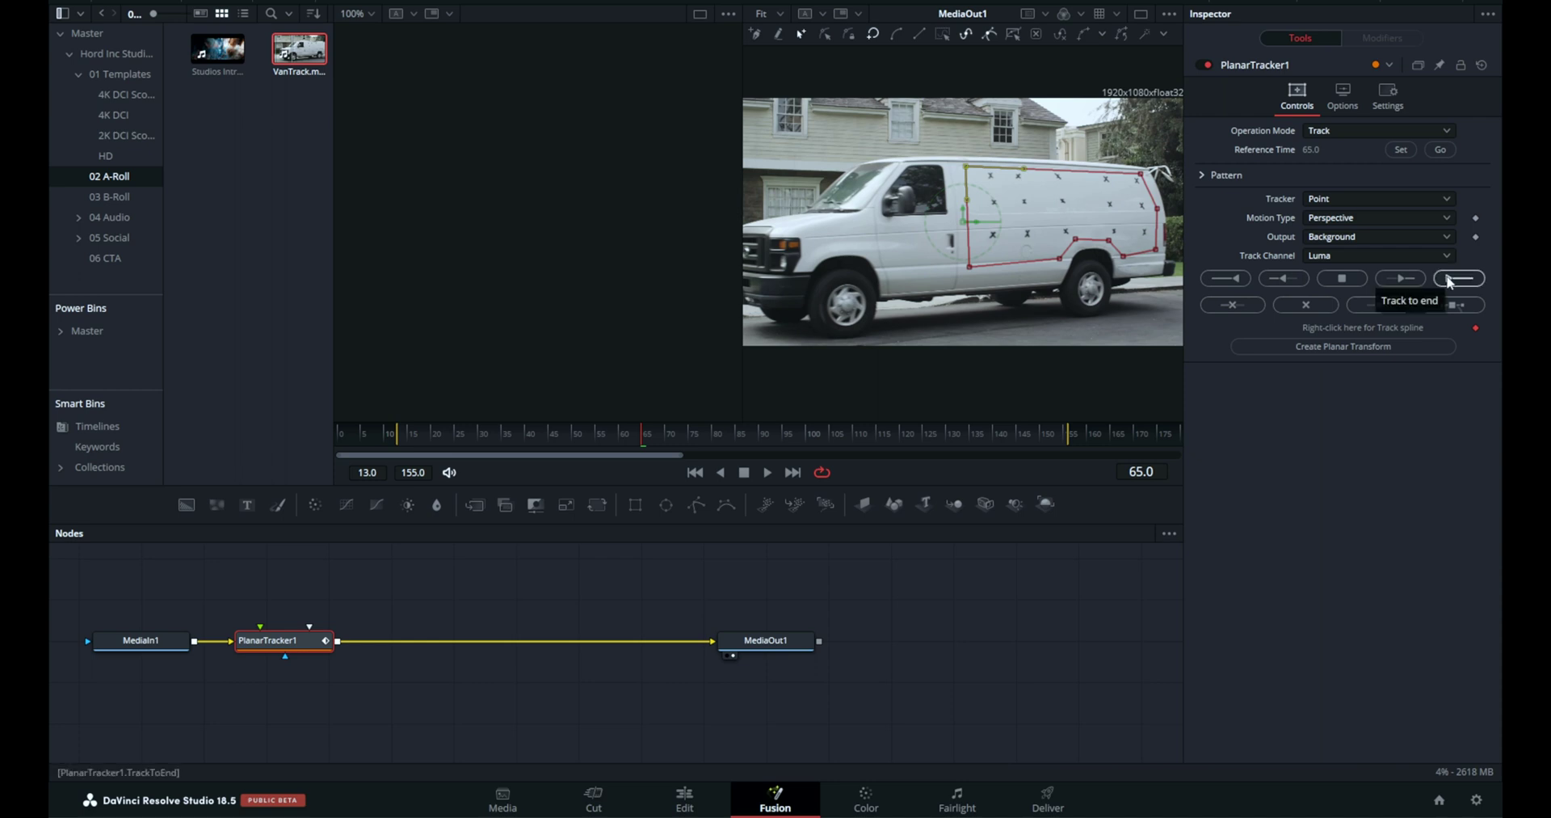
# Track the panel shape backward to the clip start and forward from frame 65, then scrub to review
pyautogui.click(1241, 278)
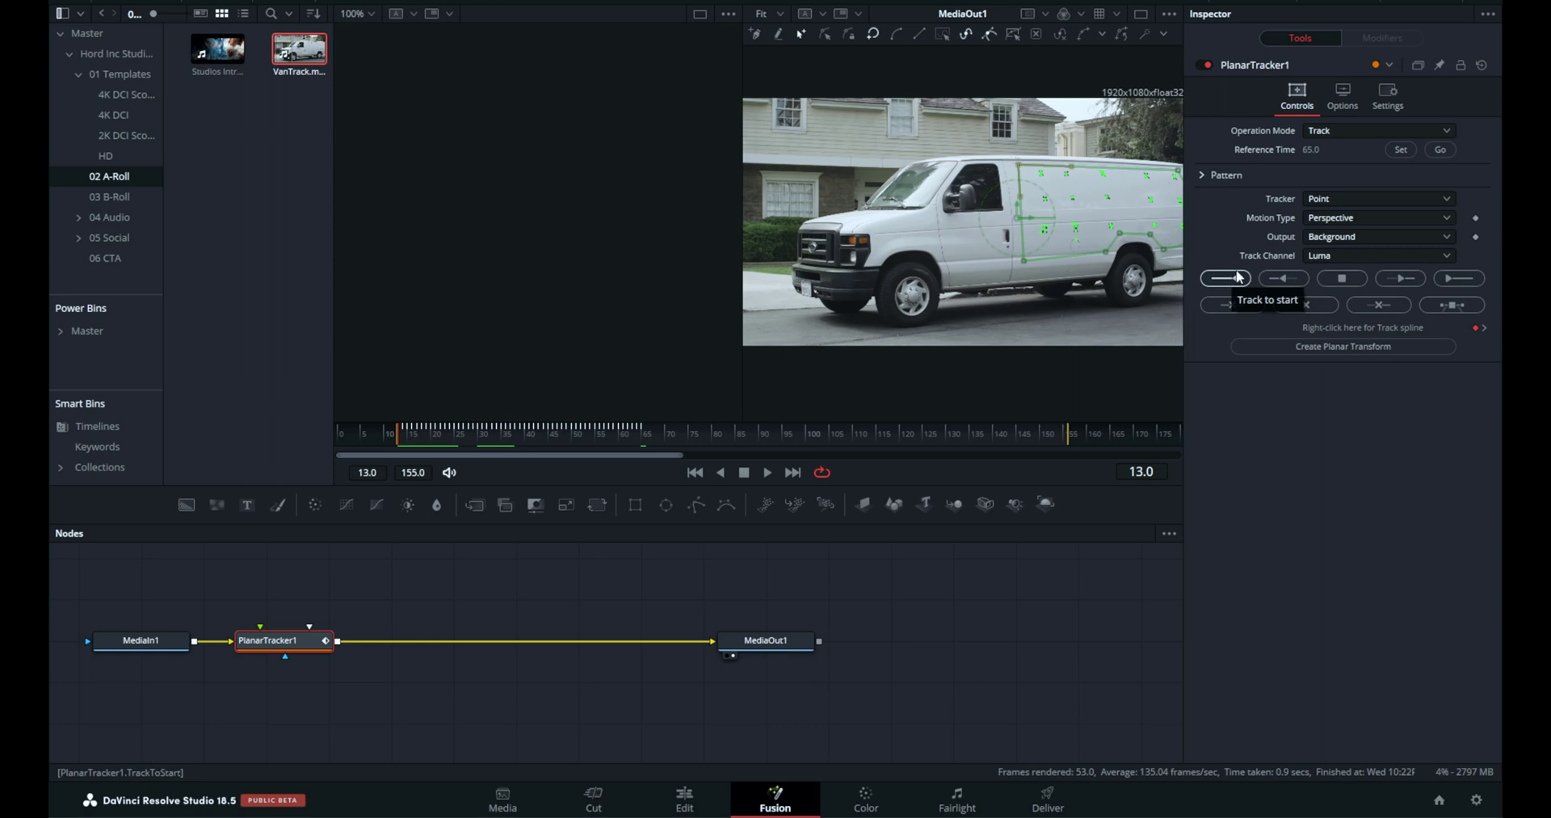
pyautogui.click(1435, 150)
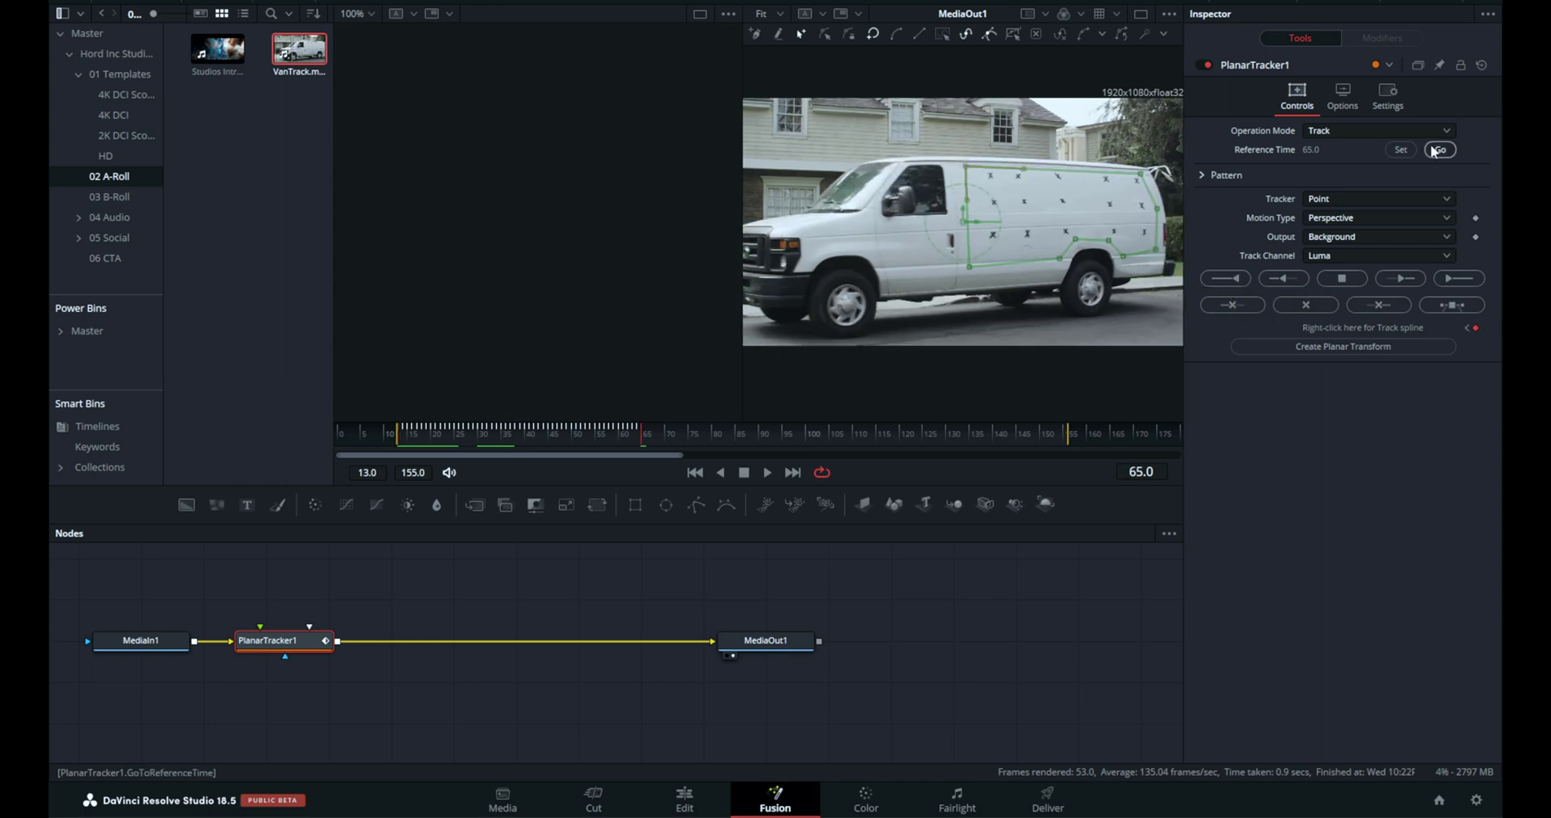
pyautogui.click(1449, 278)
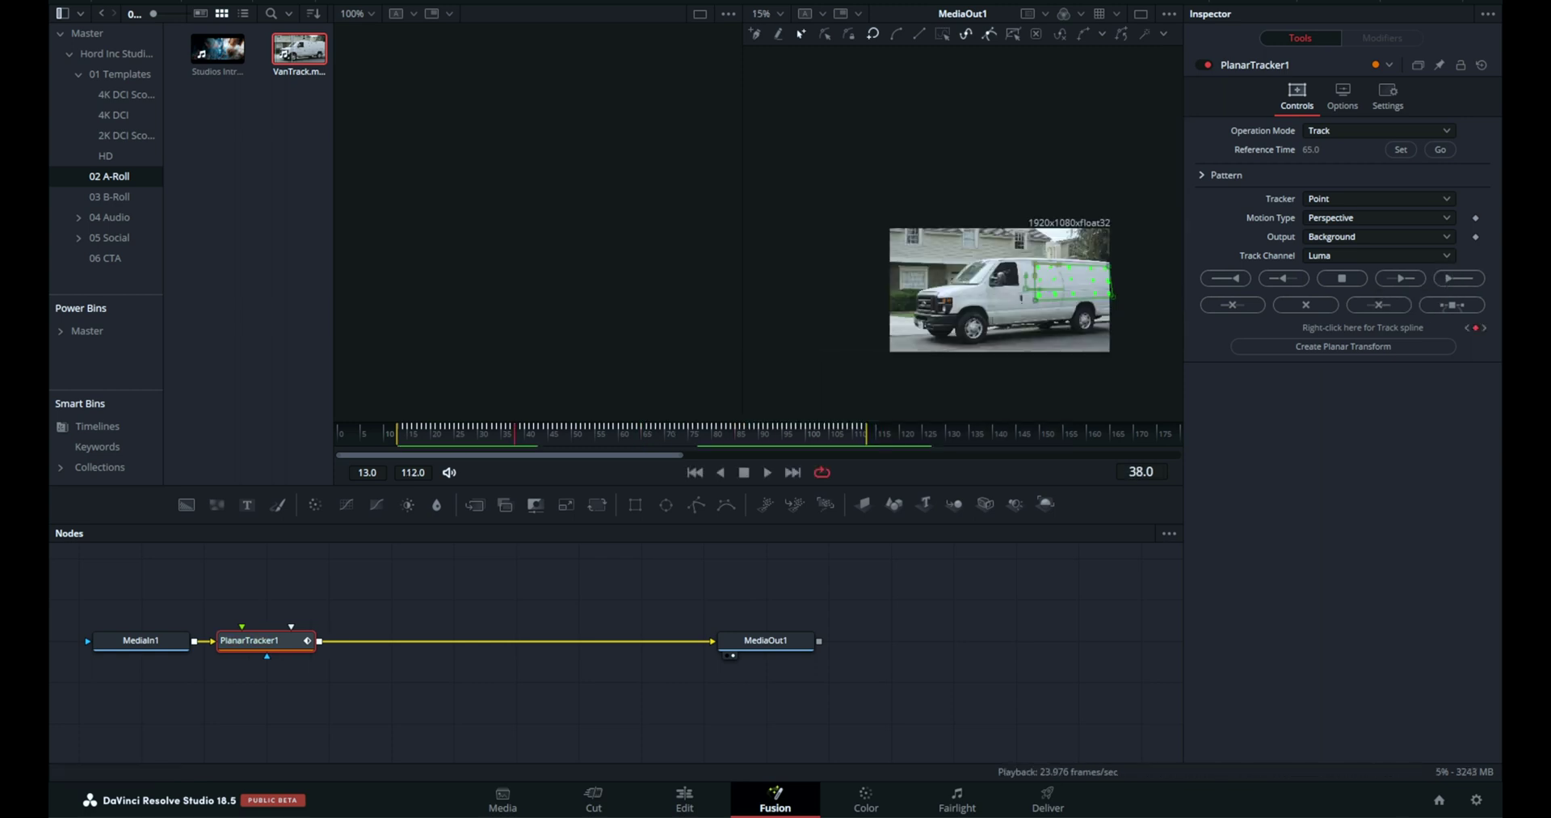
pyautogui.moveTo(704, 430); pyautogui.dragTo(823, 429)
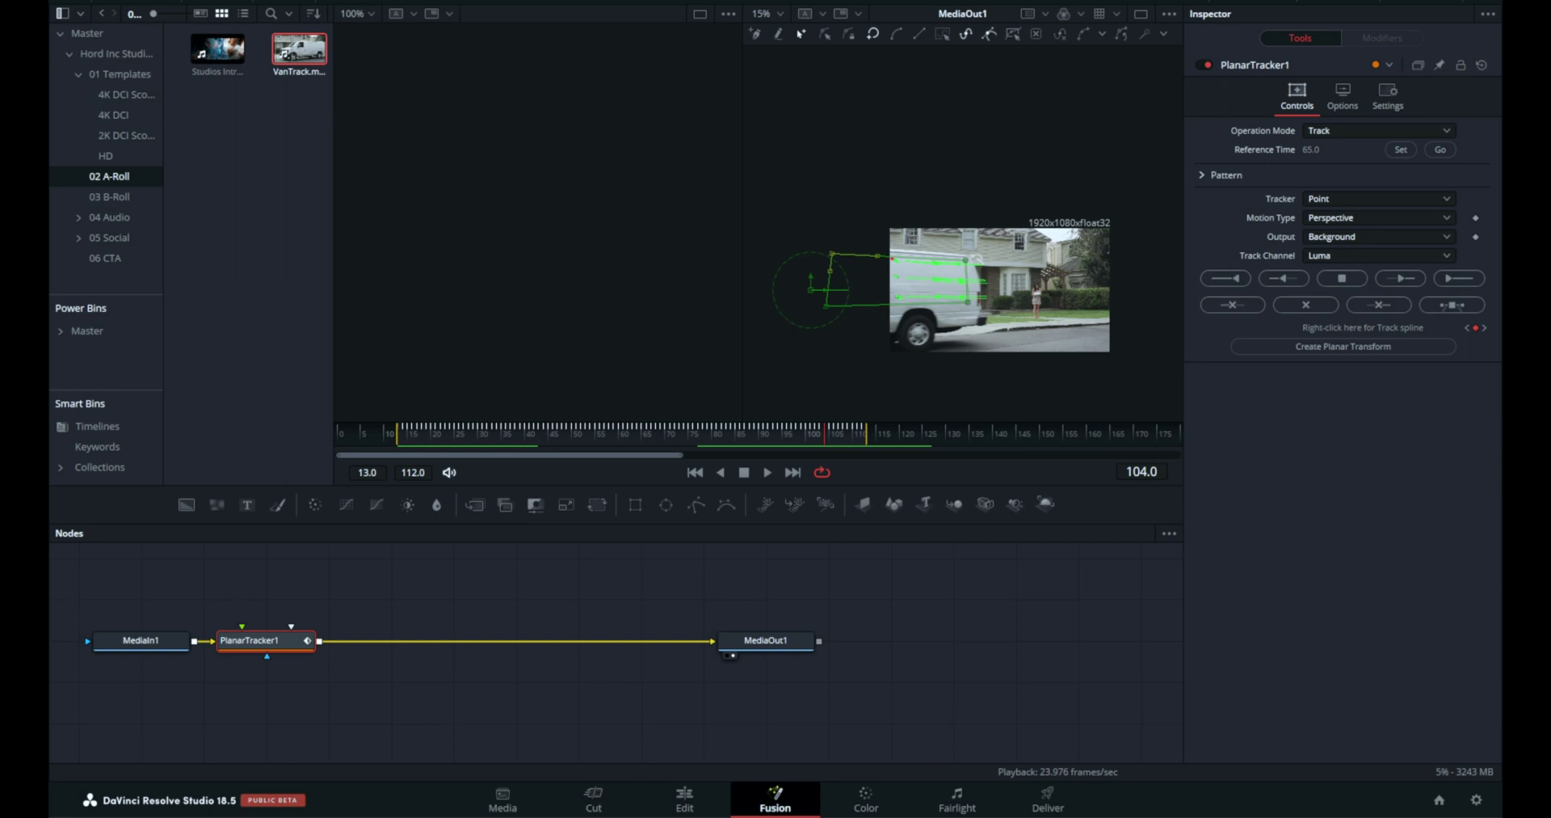
pyautogui.click(1341, 126)
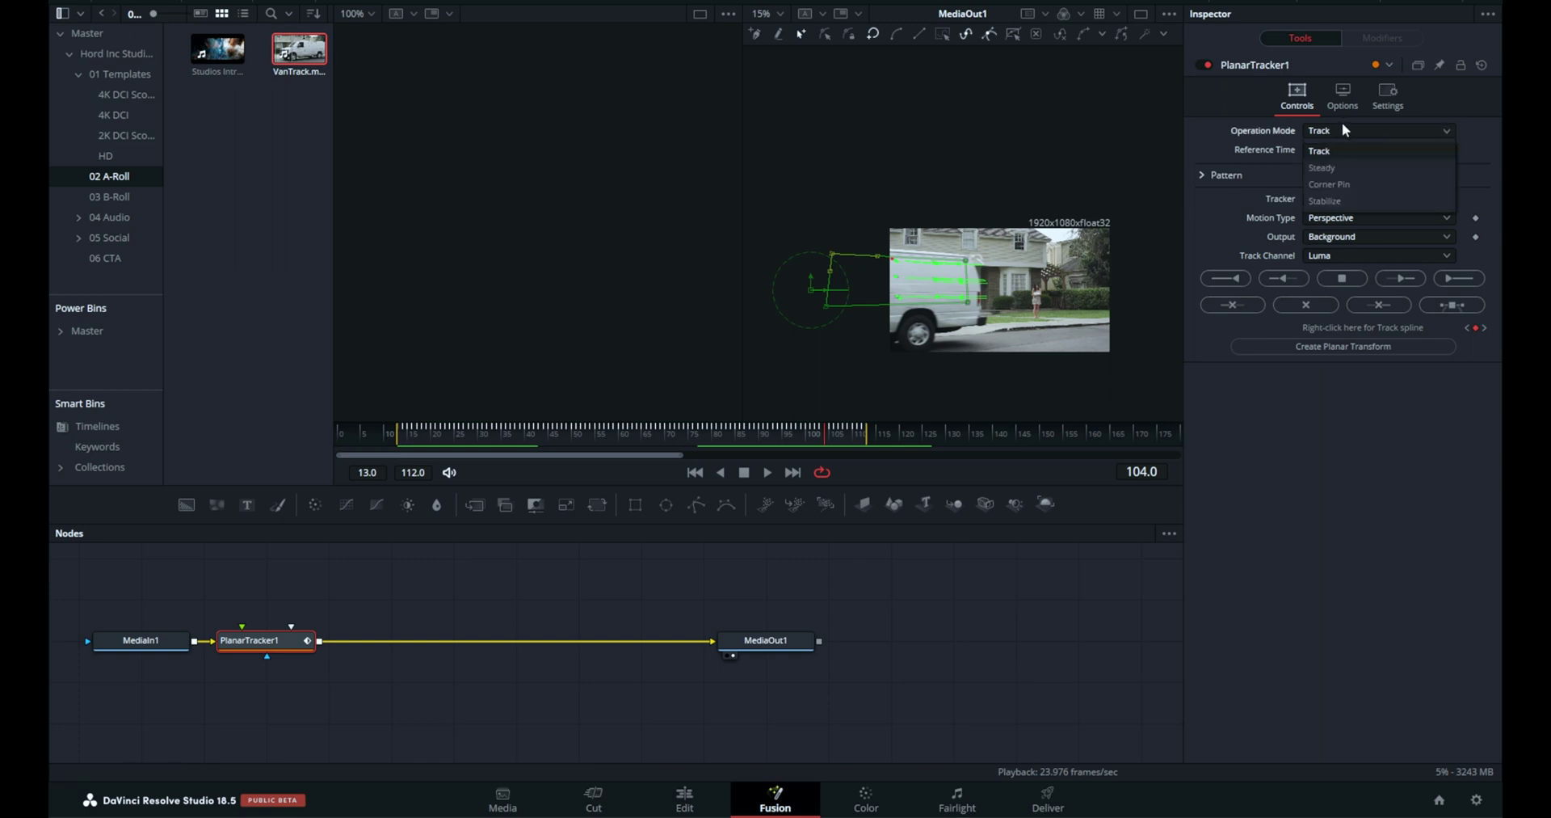
pyautogui.click(1334, 168)
pyautogui.press('space')
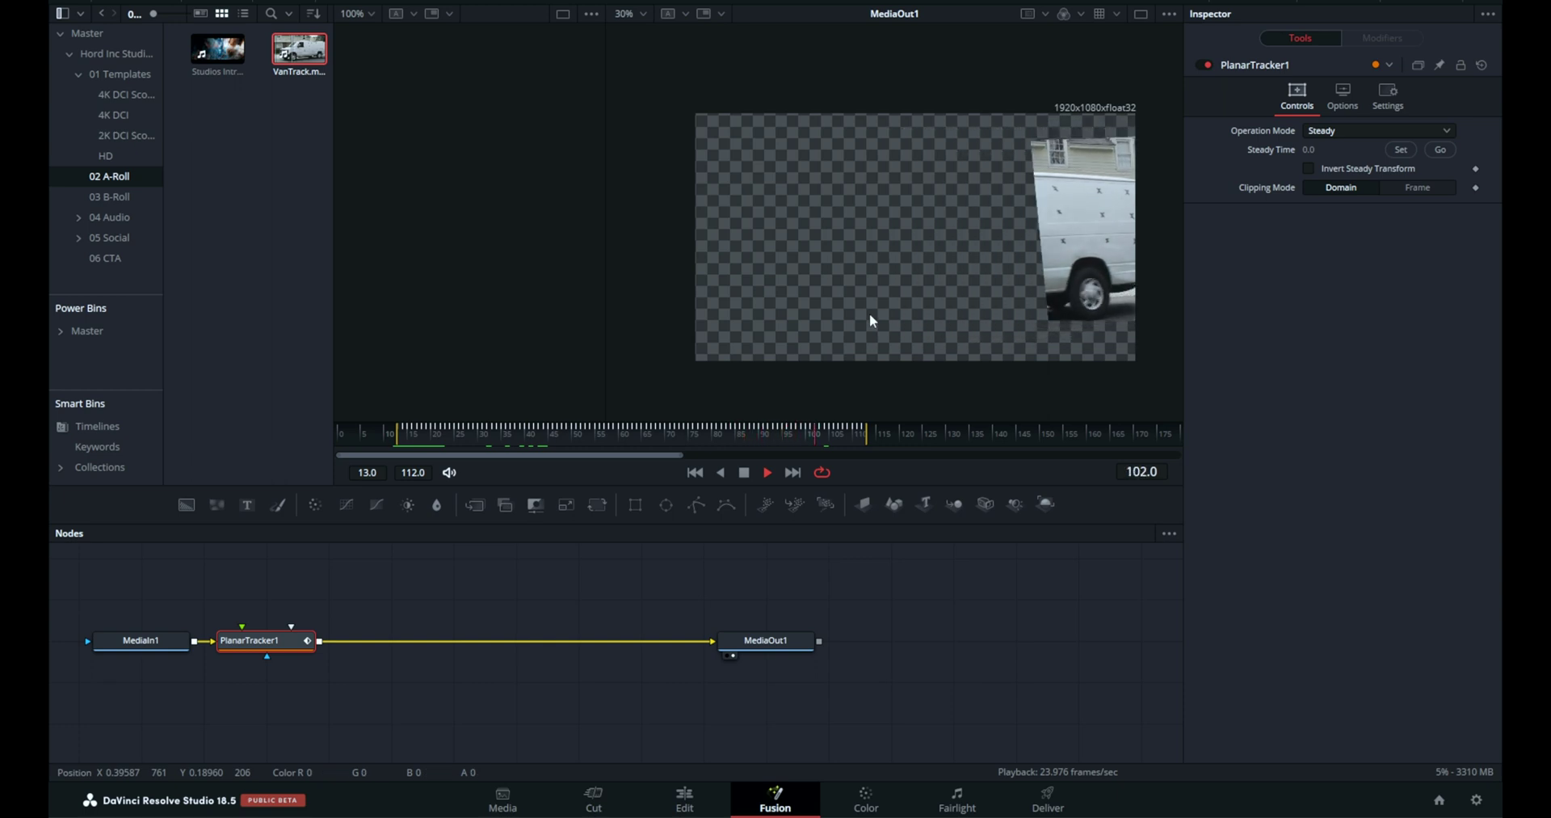
pyautogui.press('space')
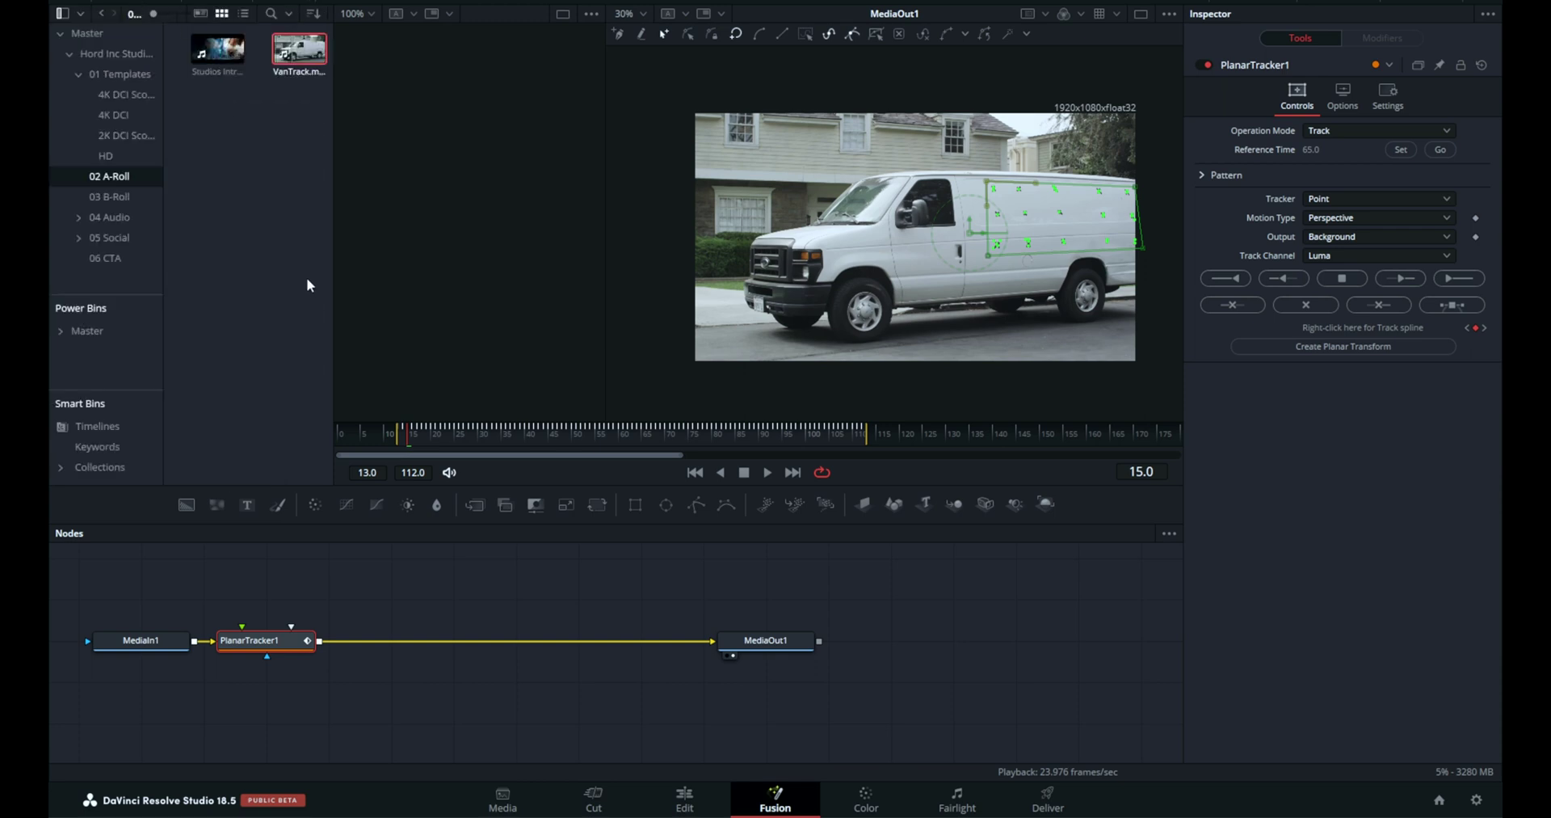
# Add a Time Stretcher from Effects > Tools, feed it PlanarTracker1's output, and view it
pyautogui.click(228, 3)
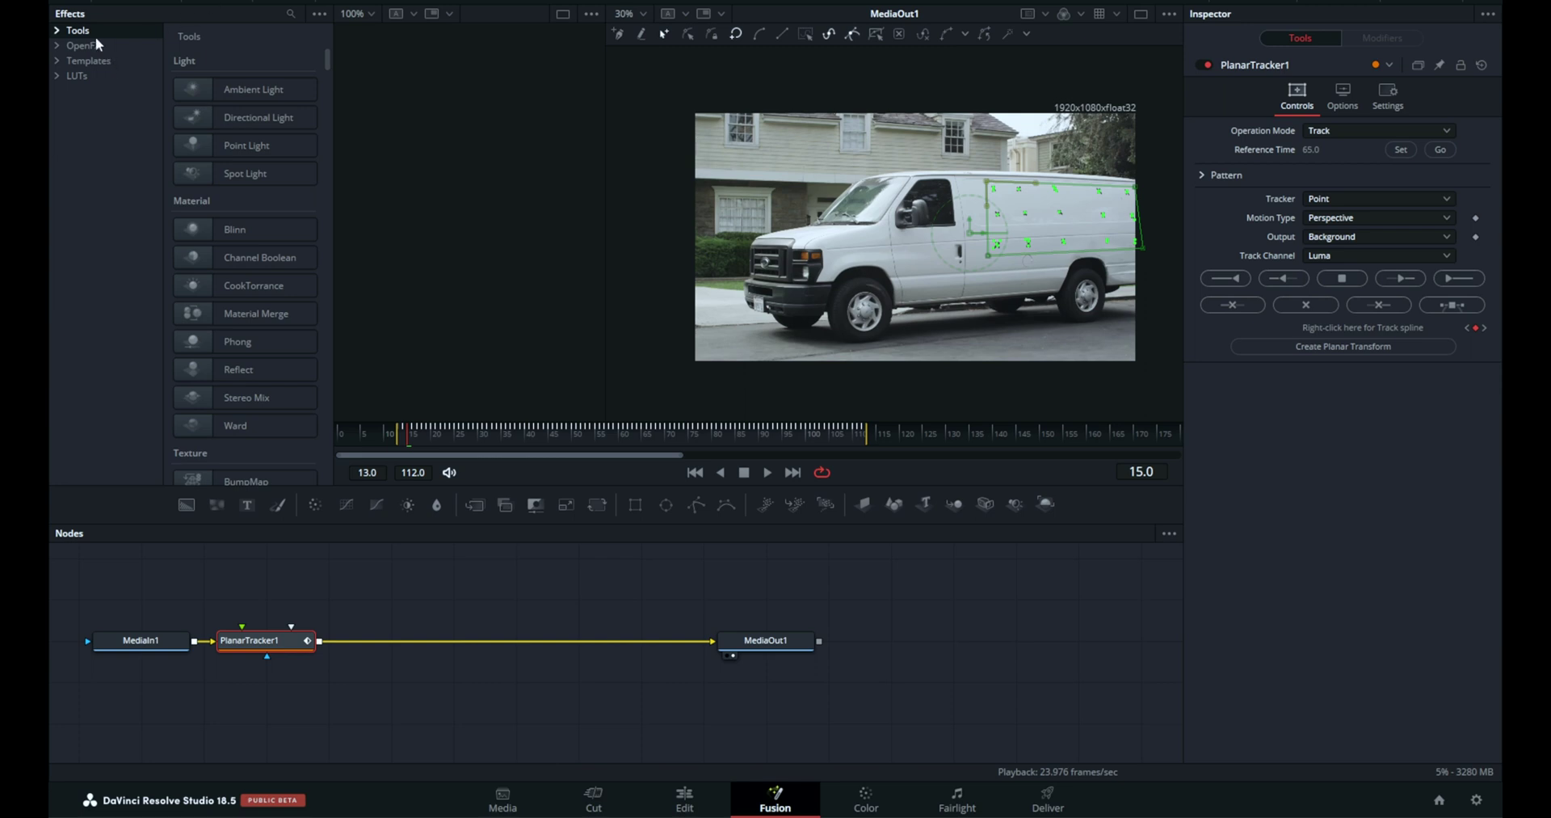
pyautogui.scroll(-15, 257, 192)
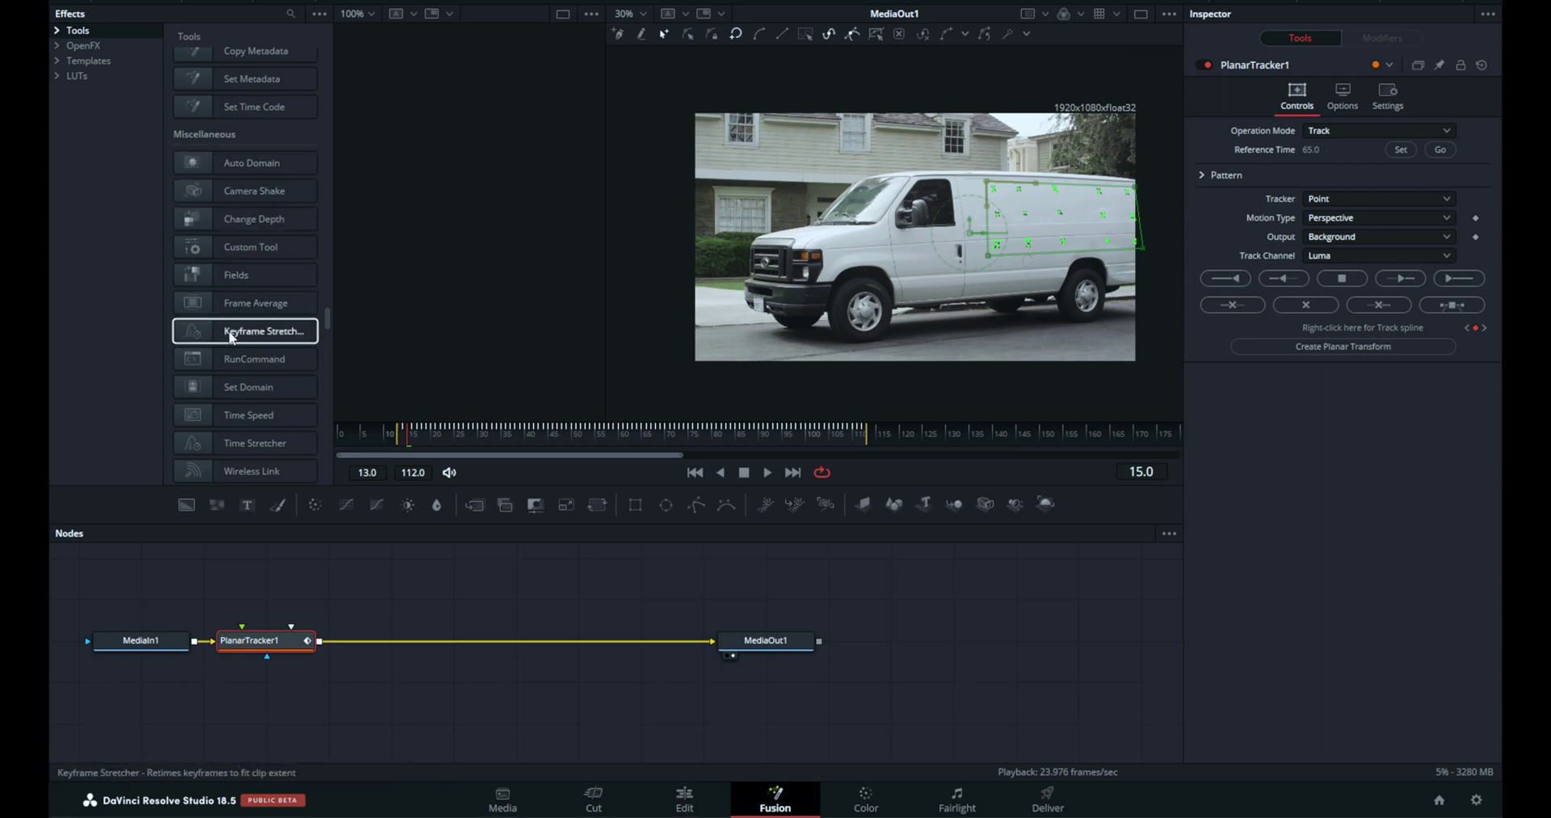
pyautogui.moveTo(236, 444); pyautogui.dragTo(385, 570)
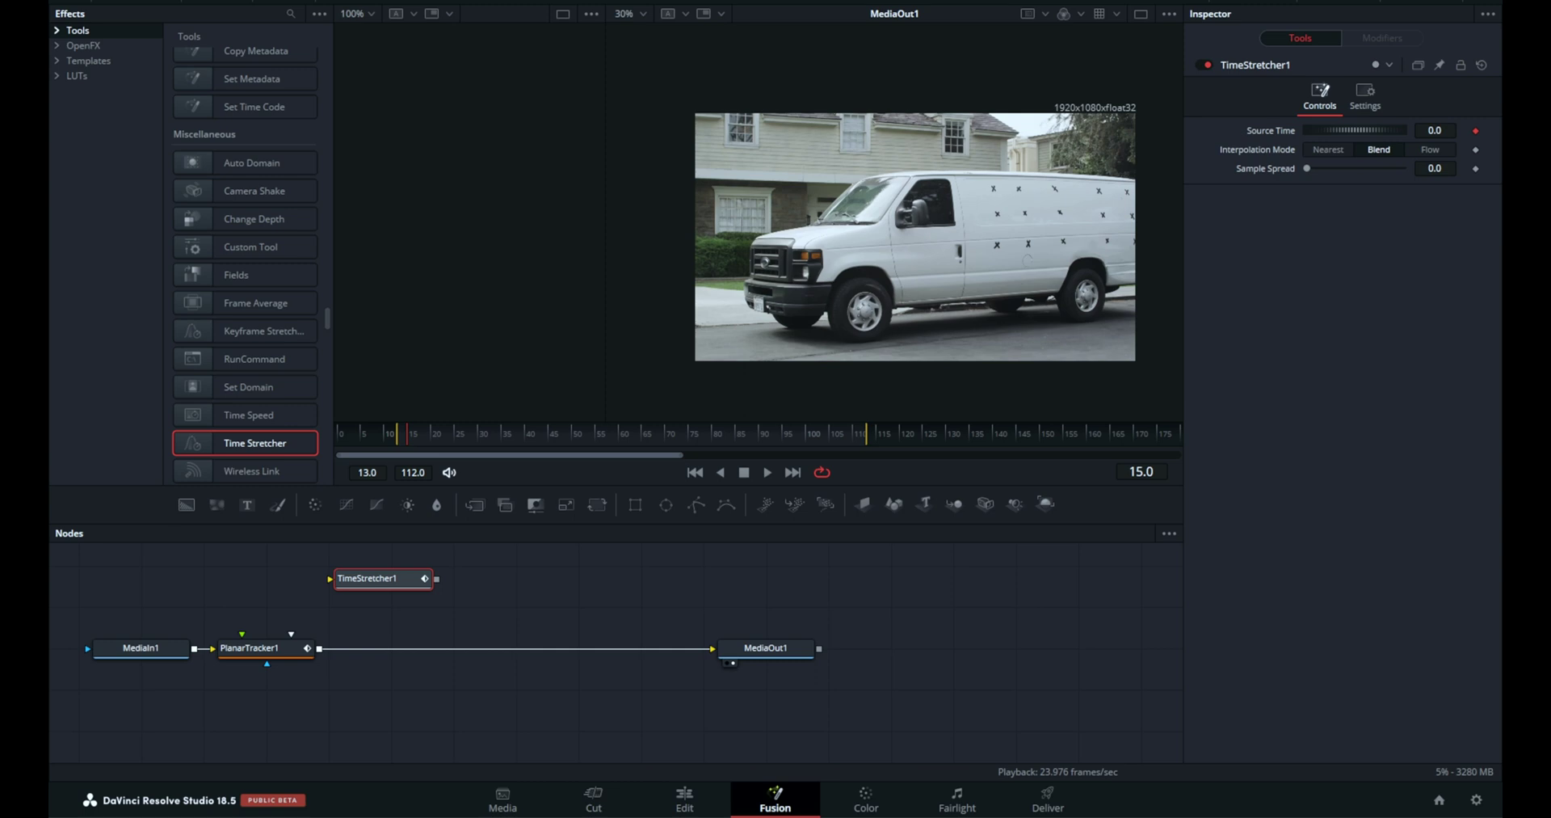
pyautogui.moveTo(320, 648); pyautogui.dragTo(422, 598)
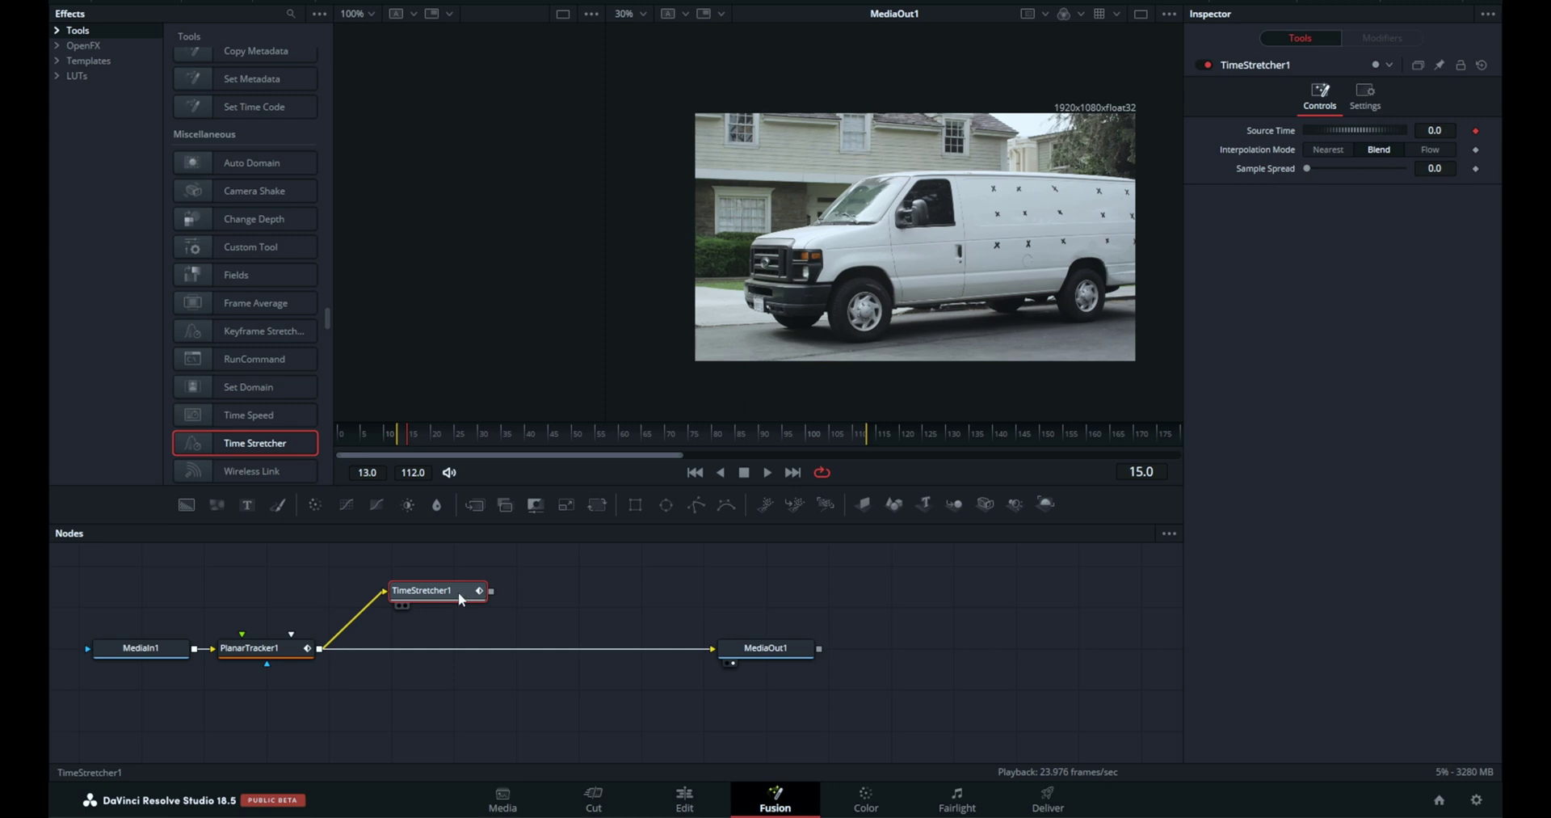
pyautogui.press('1')
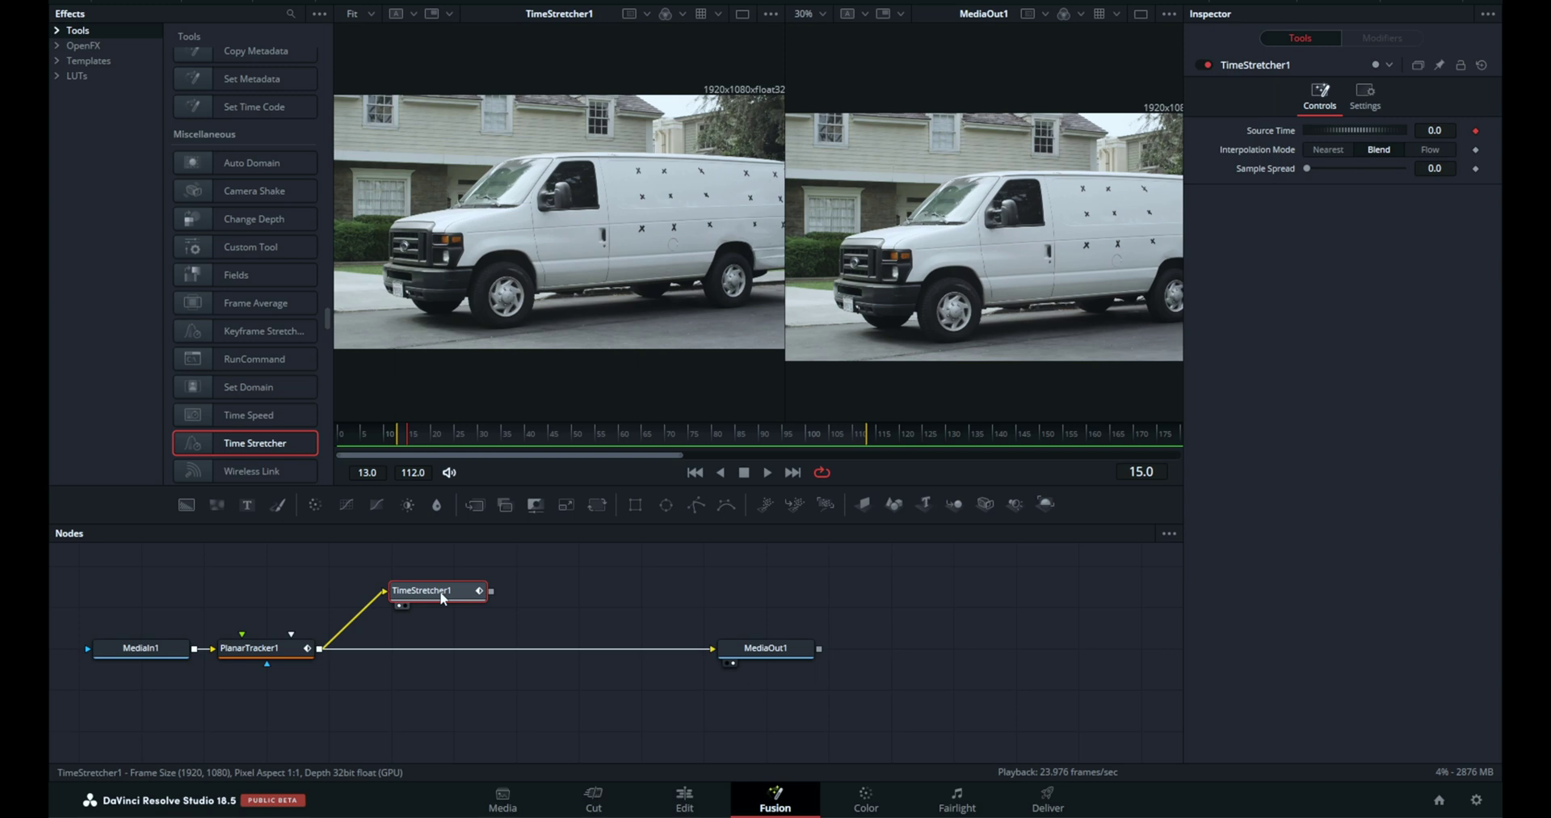
# Remove the Source Time keyframe and set TimeStretcher1's Source Time to 65
pyautogui.hotkey('ctrl', 'z')
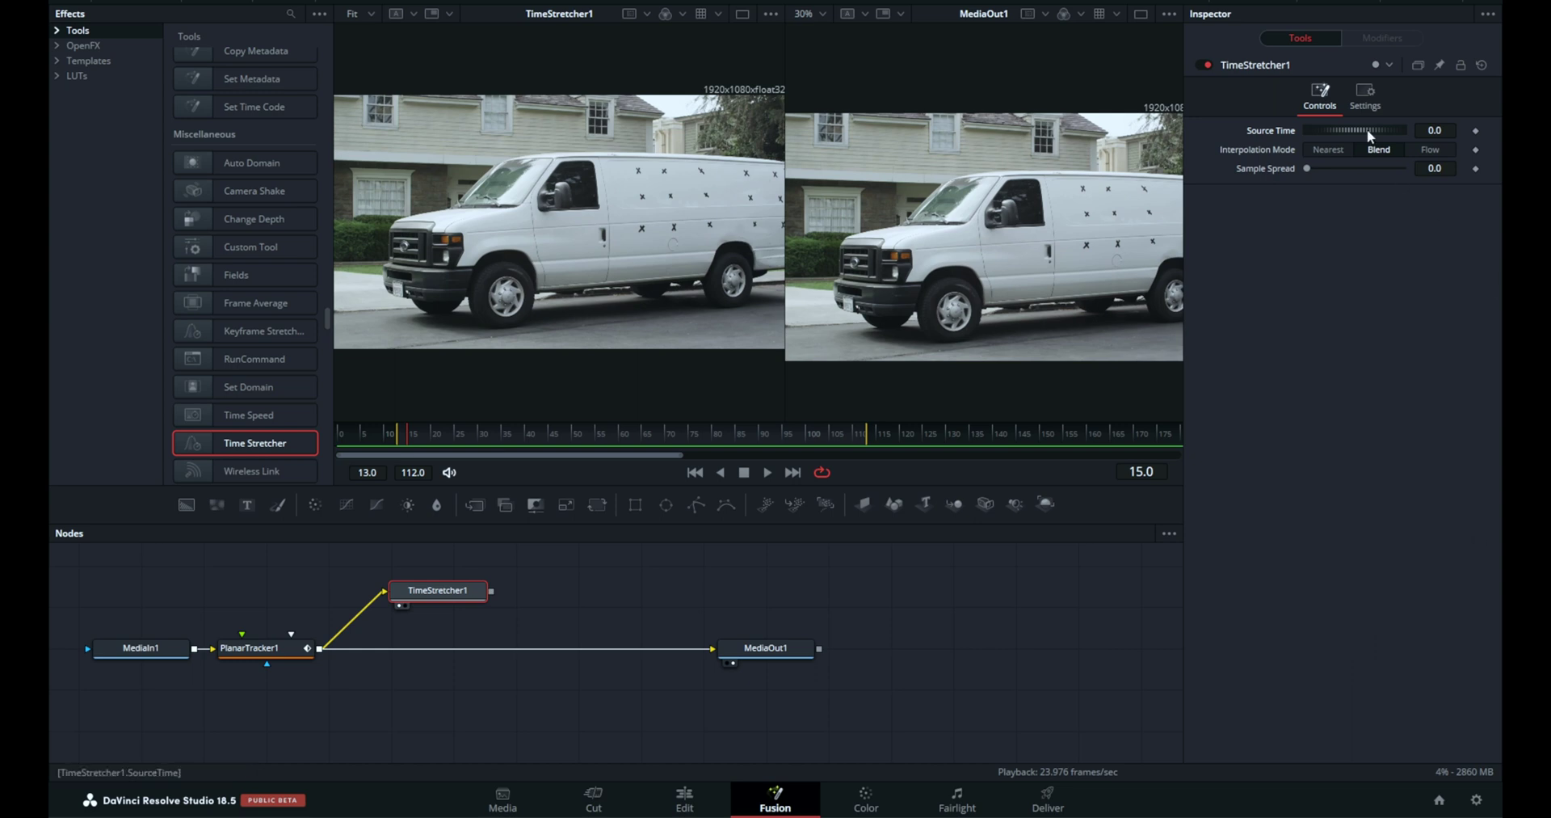
pyautogui.click(1445, 130)
pyautogui.write('65')
pyautogui.press('Tab')
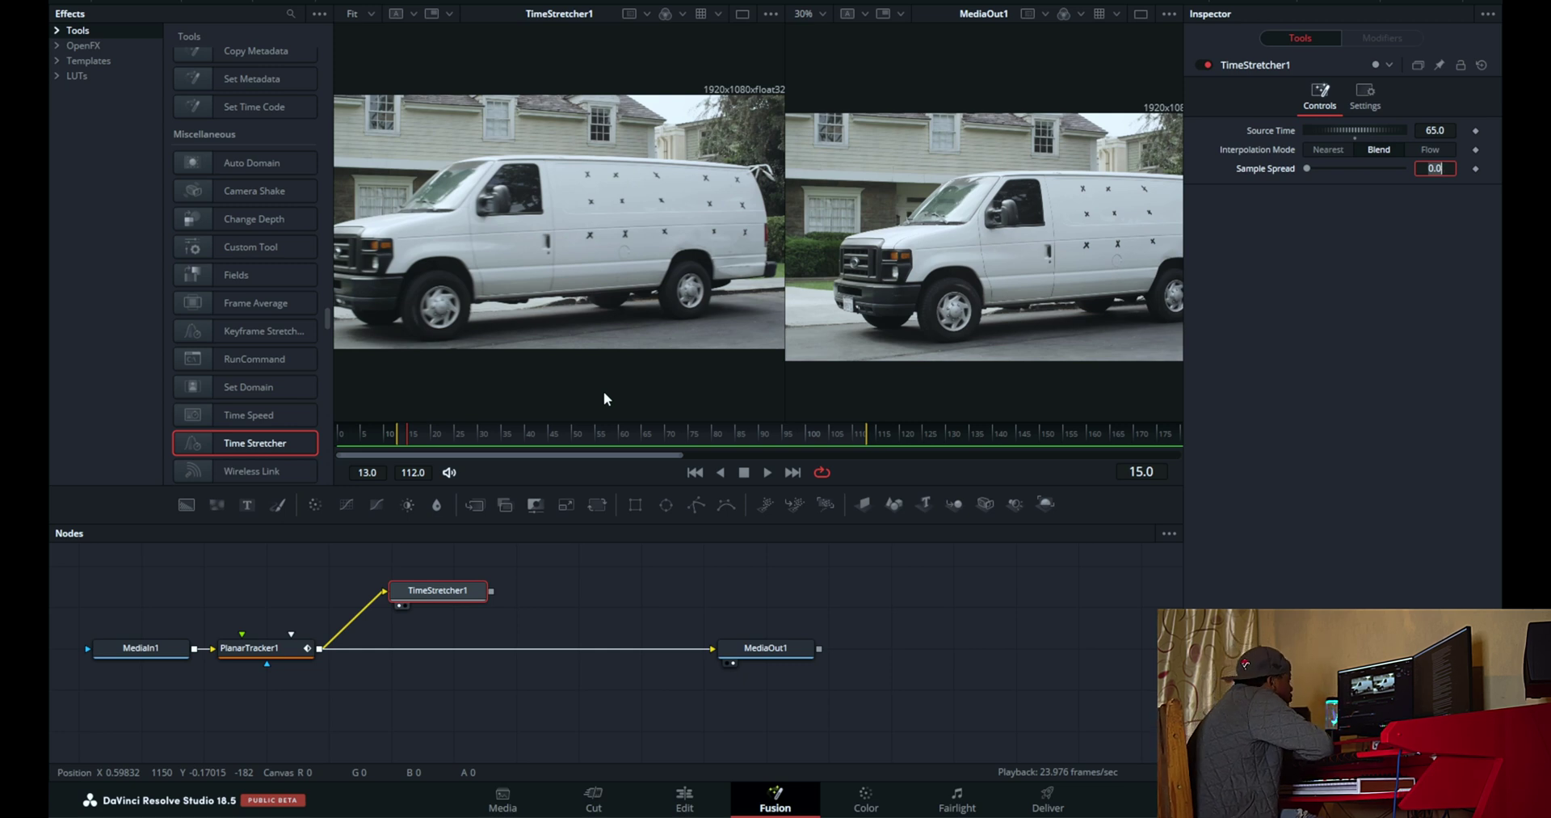
# With TimeStretcher1 selected, search the tool list for 'Paint'
pyautogui.click(469, 596)
pyautogui.hotkey('shift', 'space')
pyautogui.write('pla')
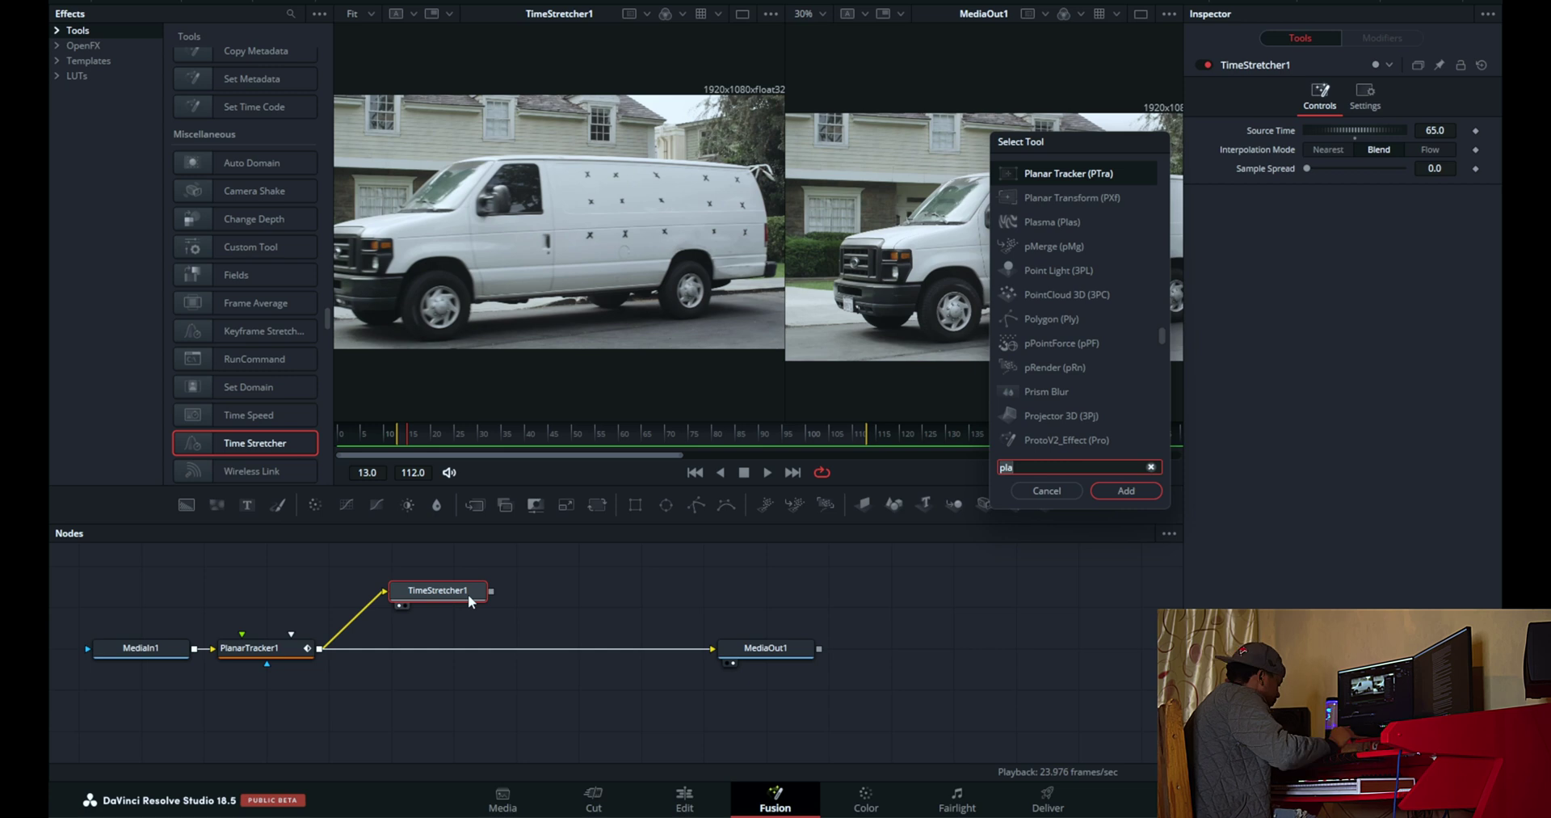
pyautogui.press('BackSpace')
pyautogui.press('BackSpace')
pyautogui.write('ain')
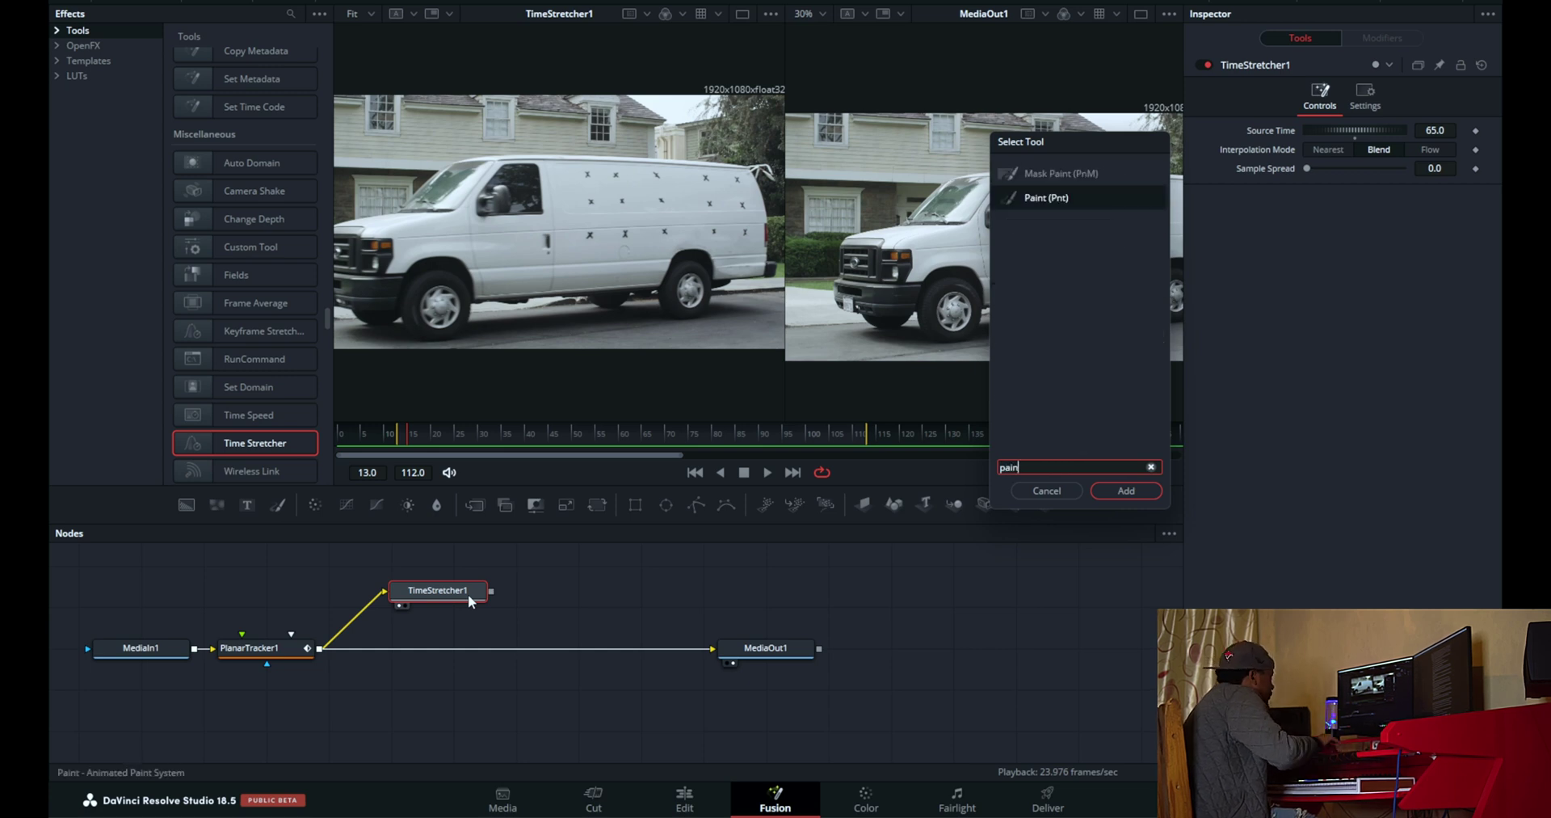
# Insert Paint1 after TimeStretcher1 and set its single-stroke Apply Mode to Clone
pyautogui.click(1139, 491)
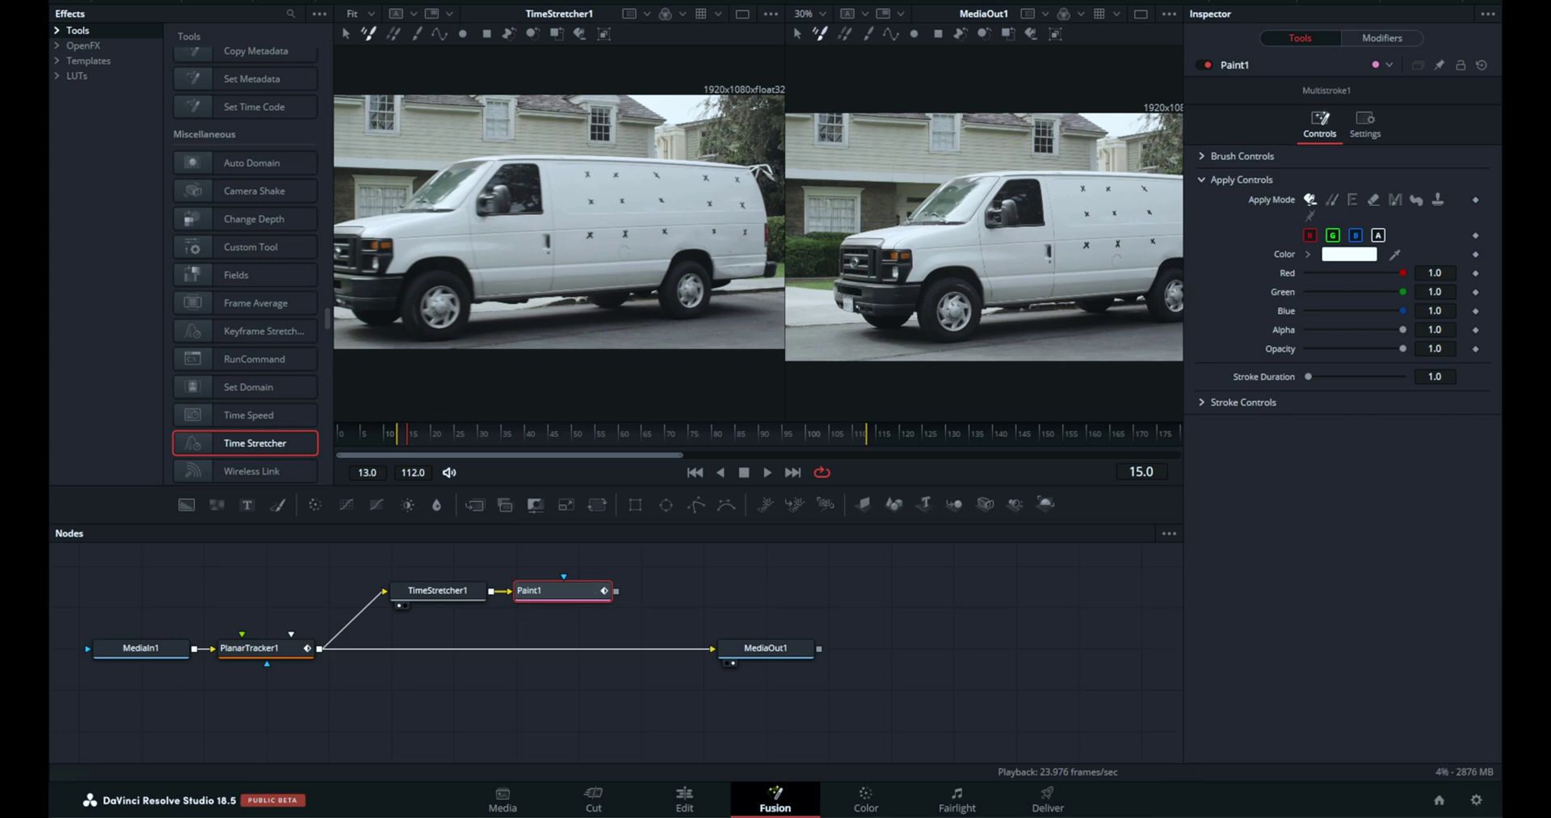
pyautogui.click(417, 33)
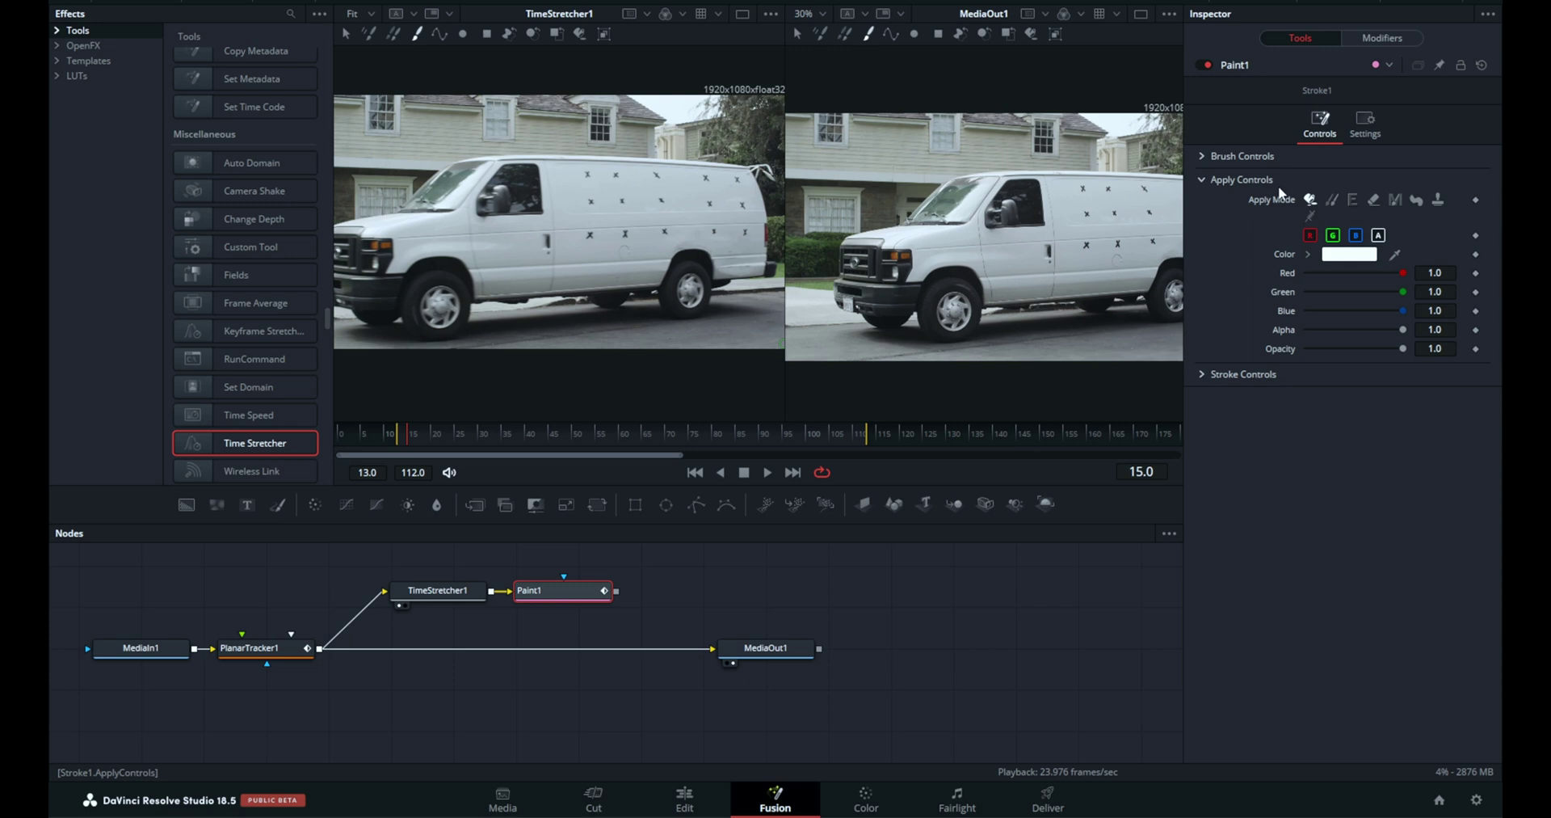
pyautogui.click(1334, 201)
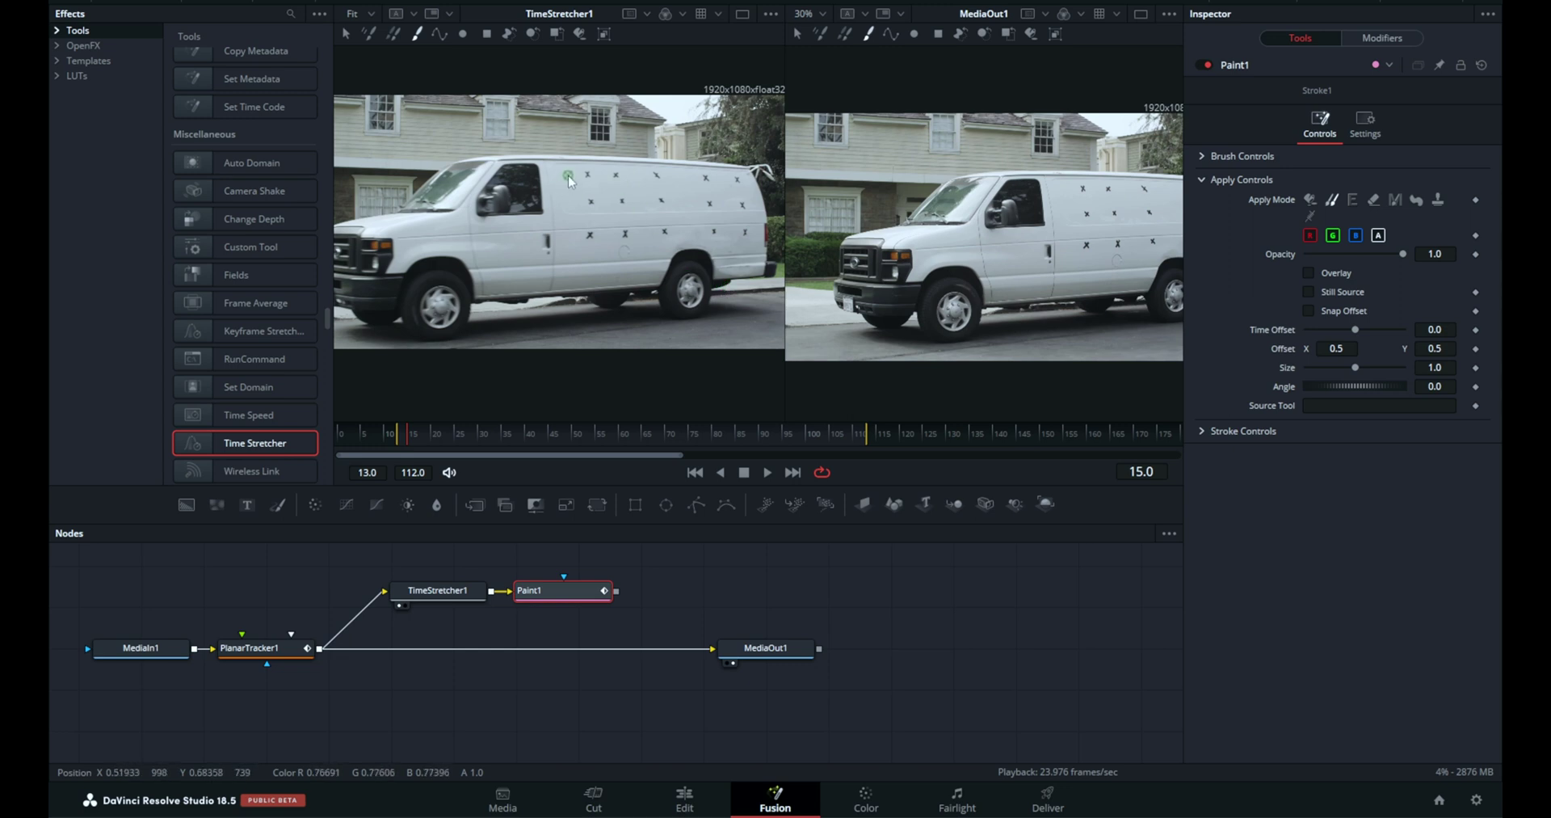
# Offset the clone source slightly right and paint clone strokes over the X markers
pyautogui.moveTo(569, 179); pyautogui.dragTo(588, 184)
pyautogui.click(588, 181)
pyautogui.click(588, 180)
pyautogui.click(588, 180)
# Compare Paint1 with the unpainted TimeStretcher1 image, then reposition the clone source
pyautogui.press('1')
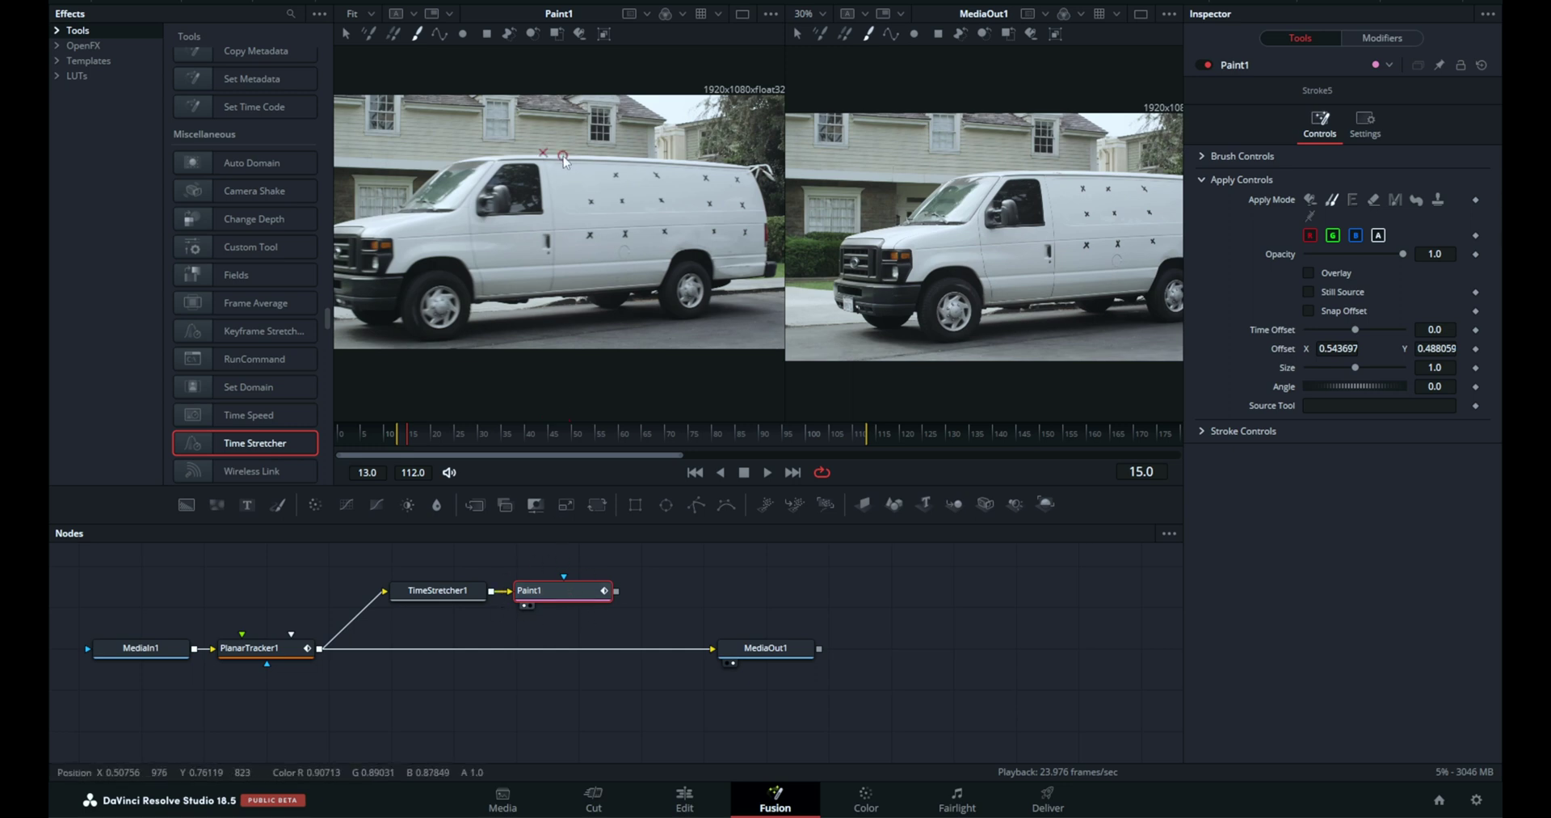
pyautogui.press('1')
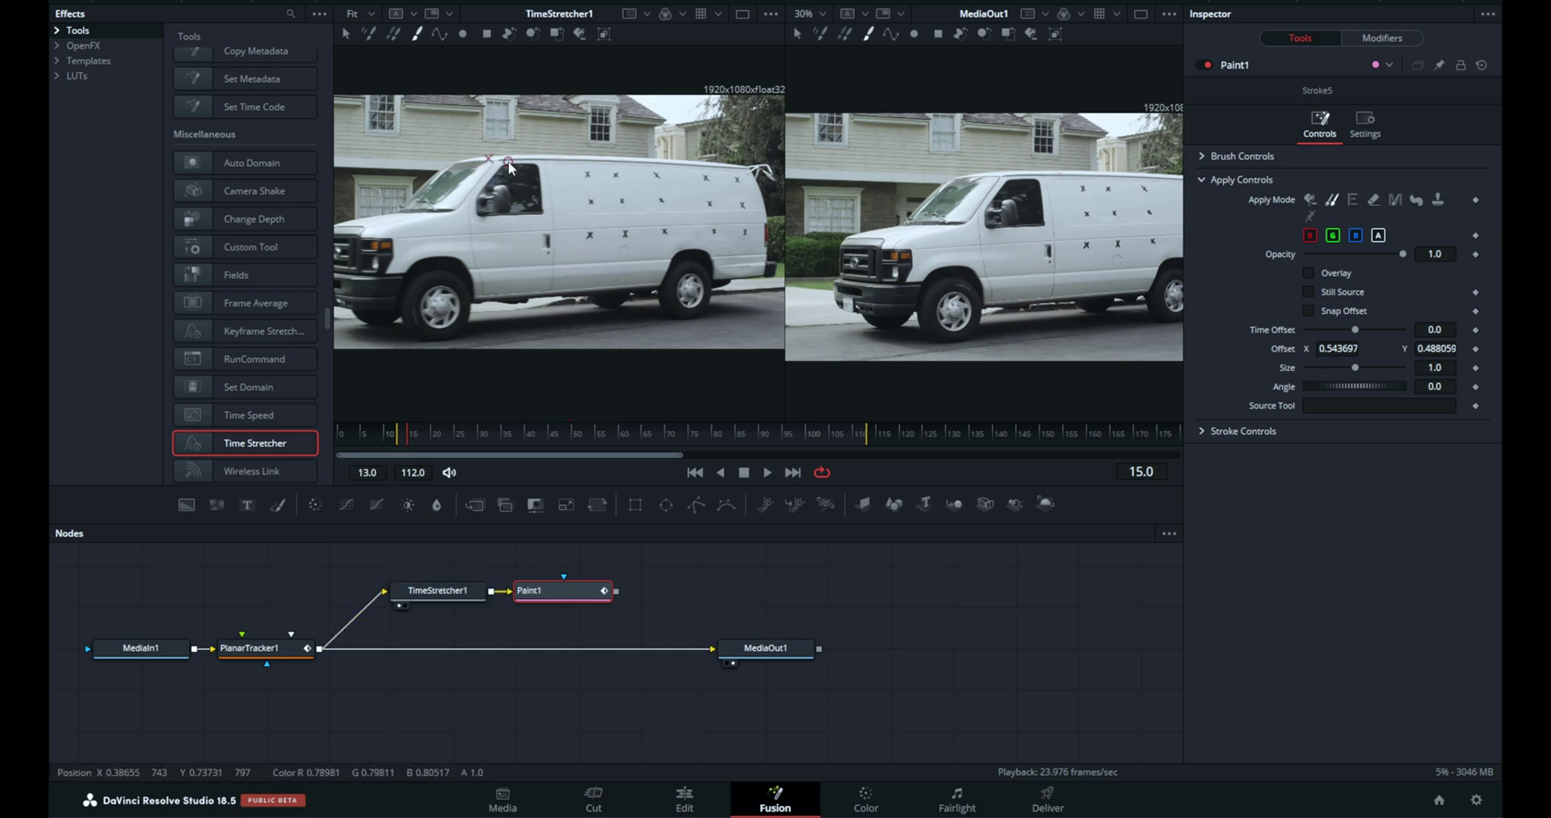
pyautogui.press('1')
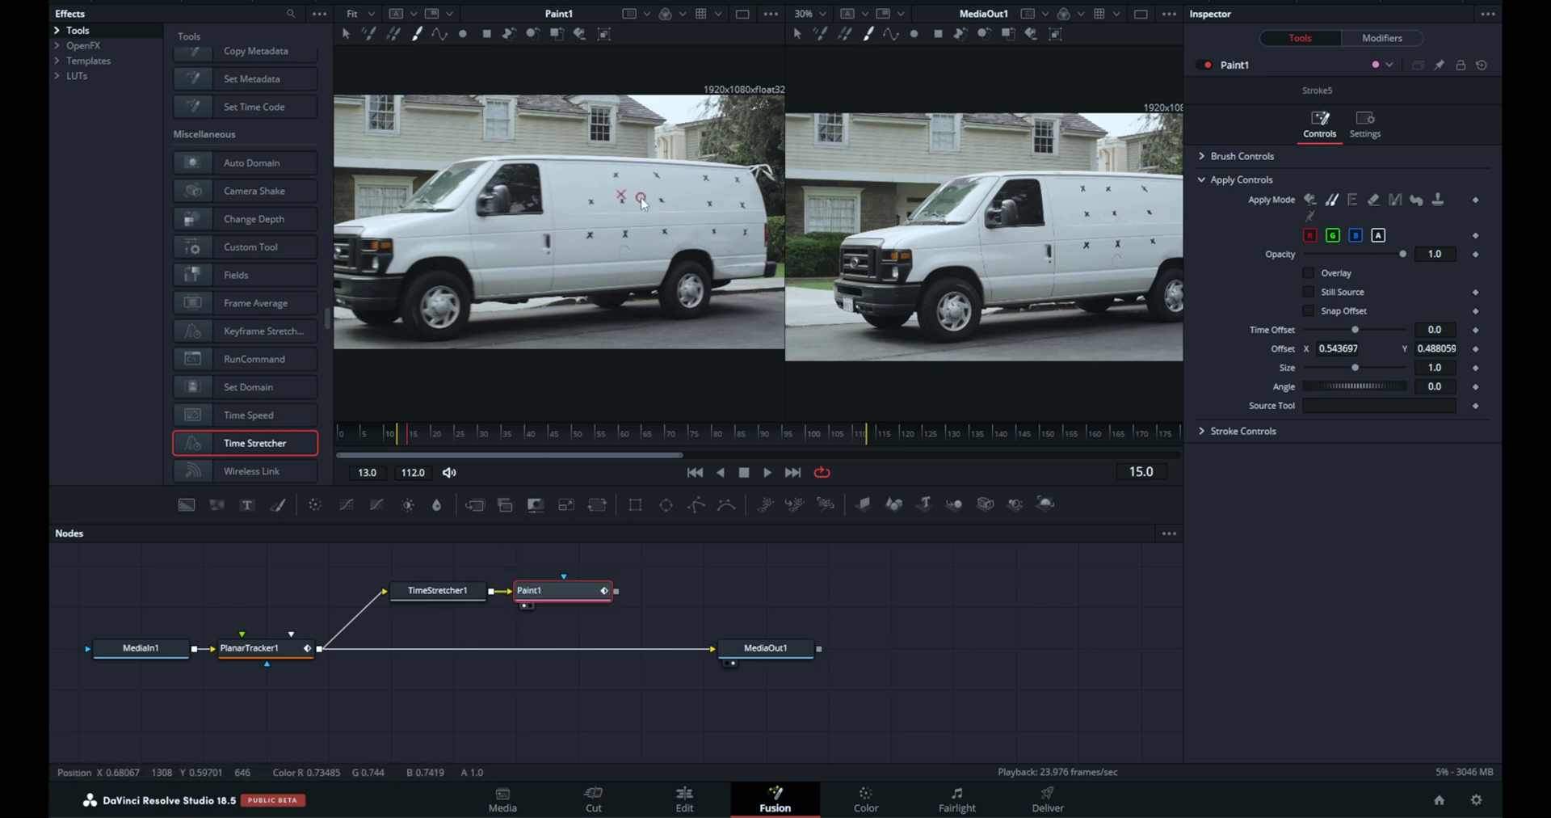
pyautogui.keyDown('alt'); pyautogui.click(580, 202); pyautogui.keyUp('alt')
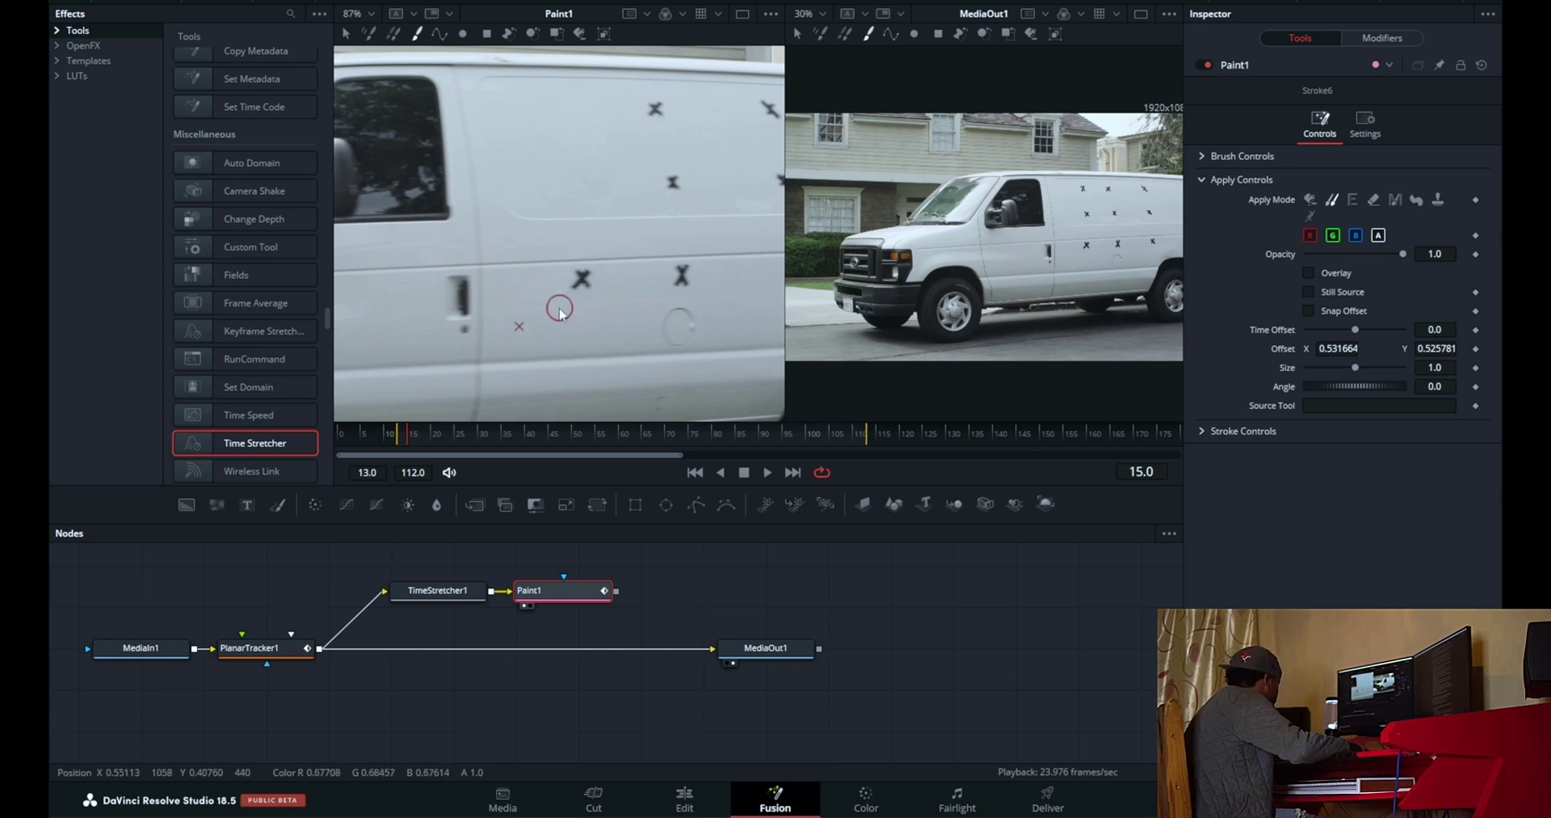
# Reset the clone source and clone clean paint over the lower X markers
pyautogui.moveTo(556, 293); pyautogui.dragTo(584, 281)
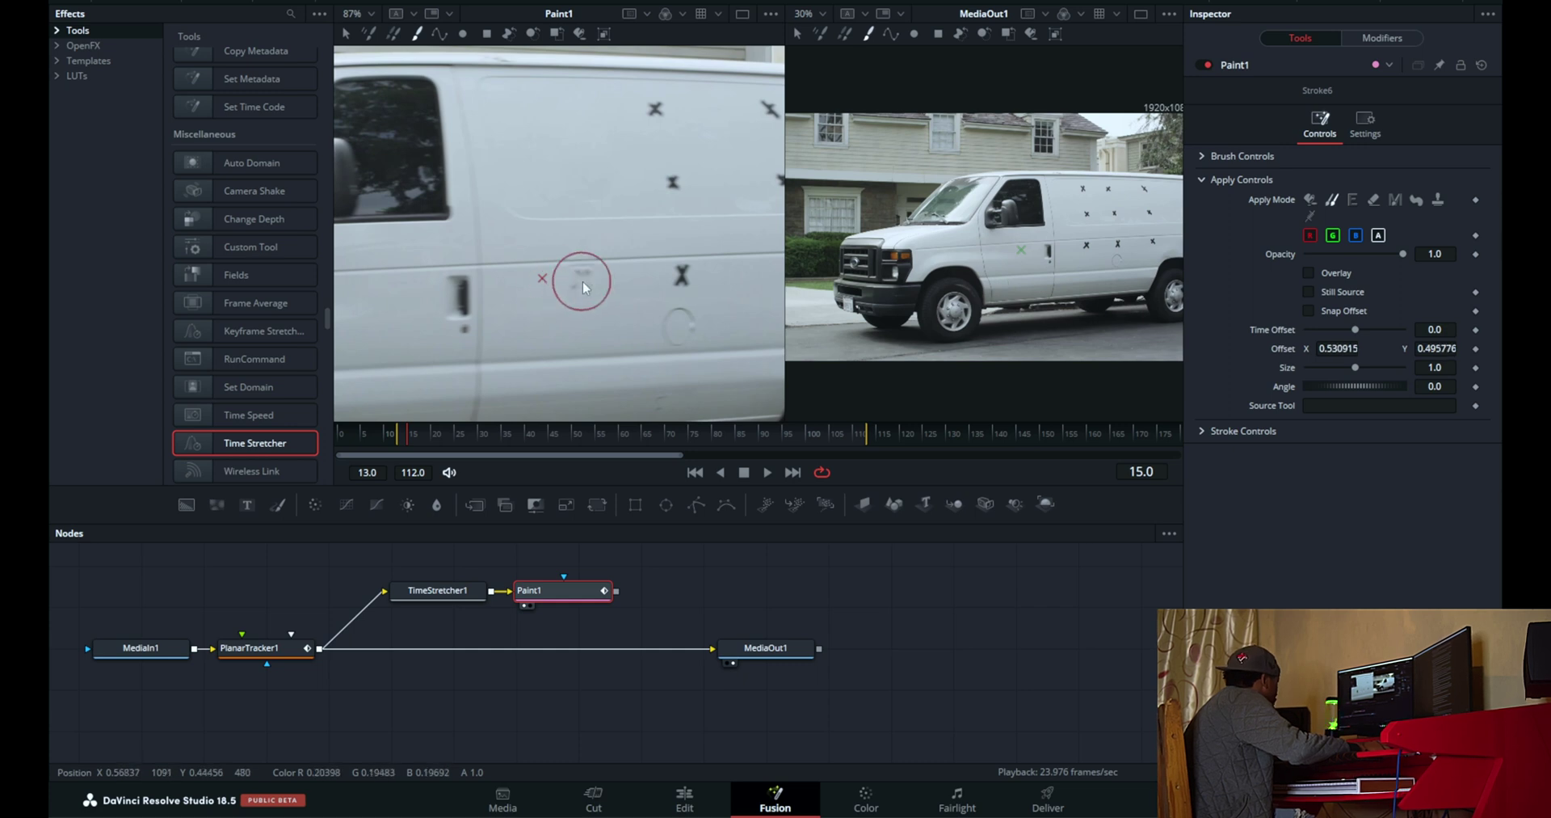
pyautogui.hotkey('ctrl', 'z')
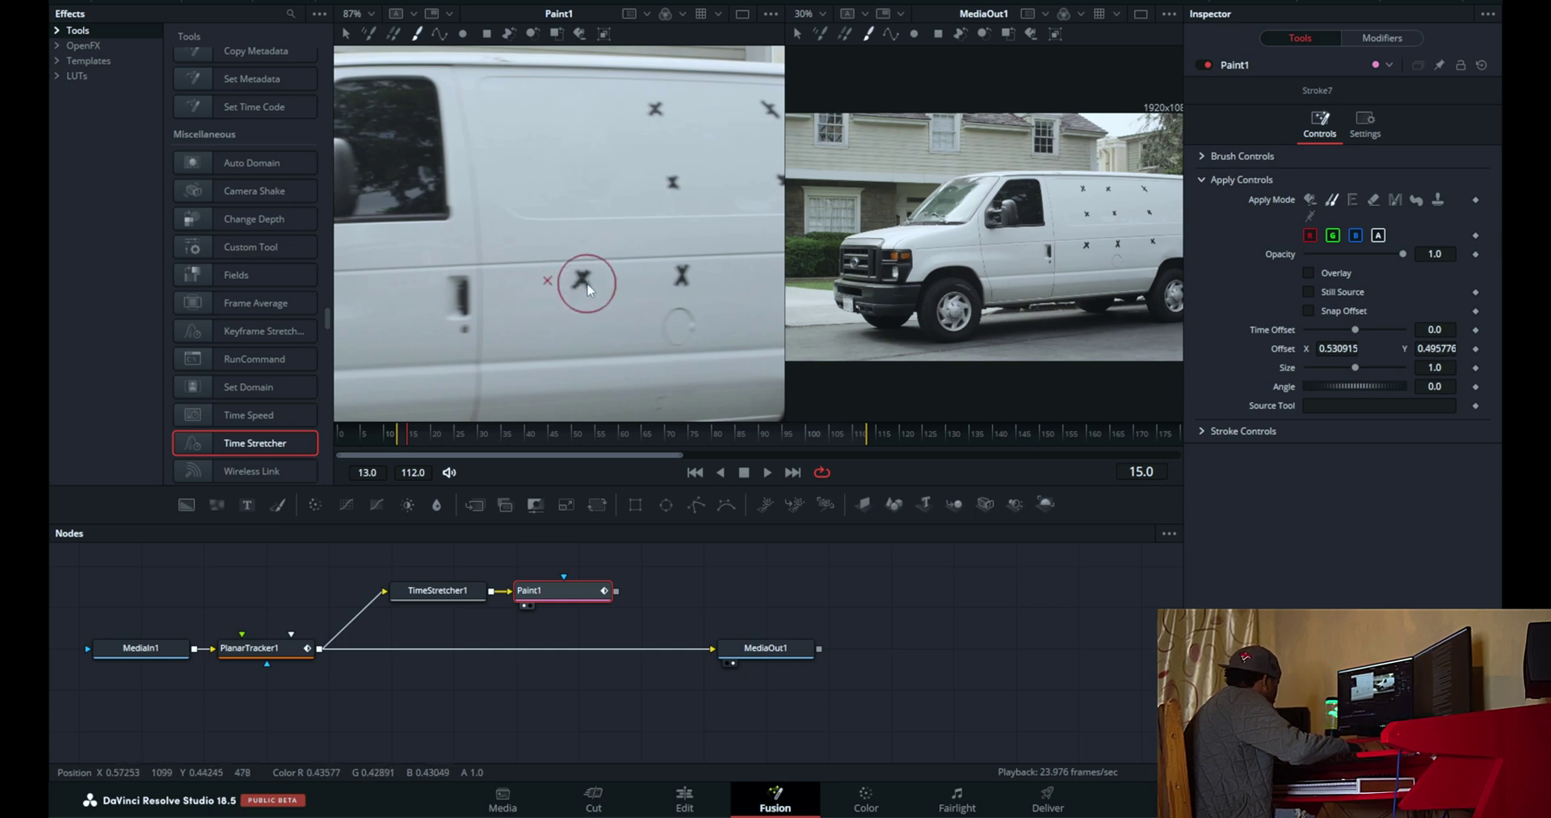
pyautogui.moveTo(583, 292); pyautogui.dragTo(573, 276)
pyautogui.keyDown('alt'); pyautogui.click(543, 276); pyautogui.keyUp('alt')
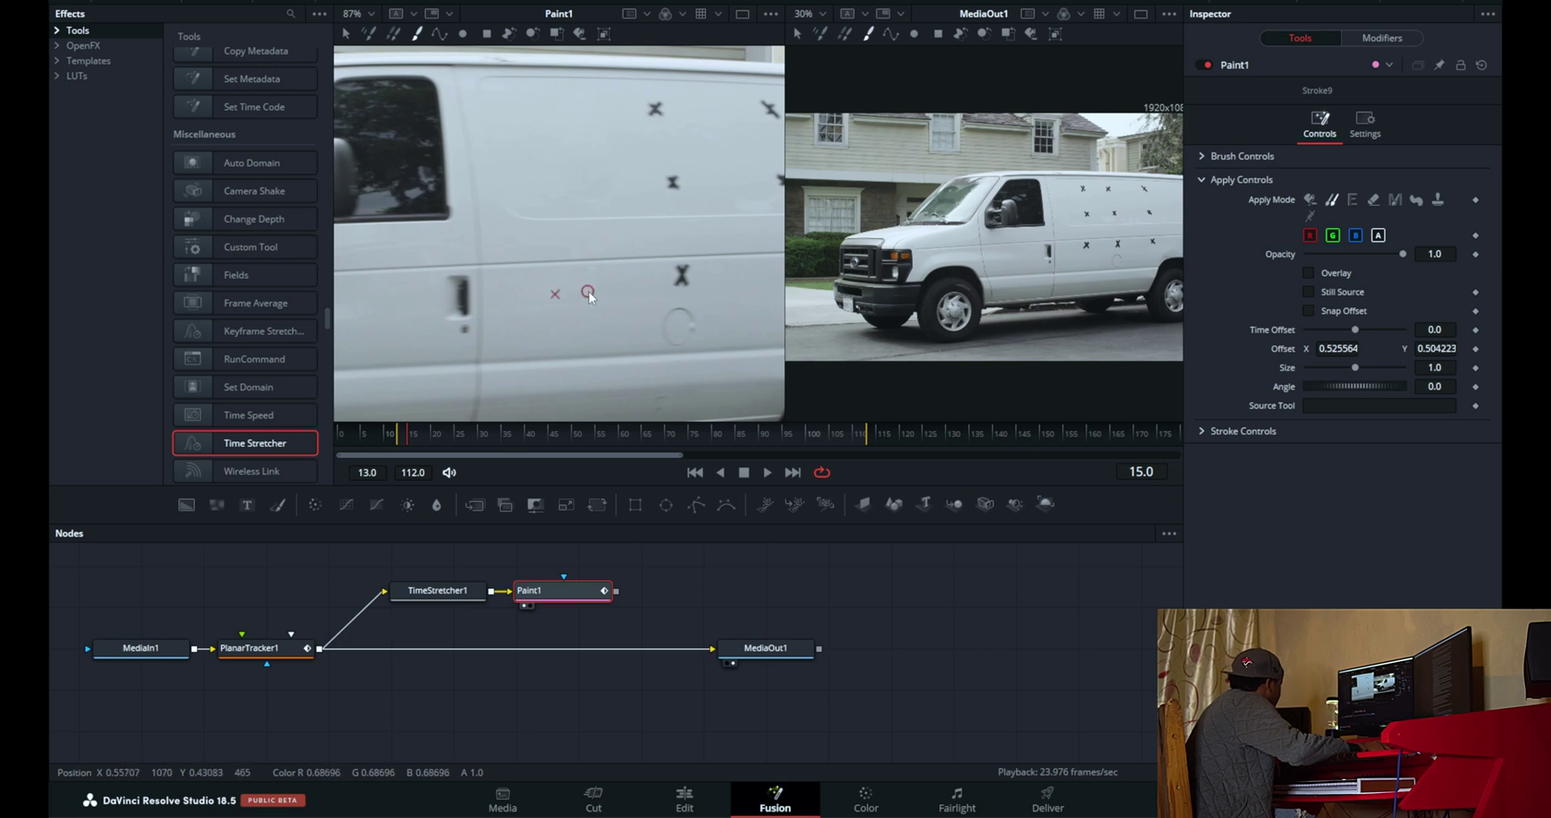
pyautogui.moveTo(678, 285)
pyautogui.mouseDown()
pyautogui.moveTo(688, 273)
pyautogui.moveTo(682, 288)
pyautogui.mouseUp()
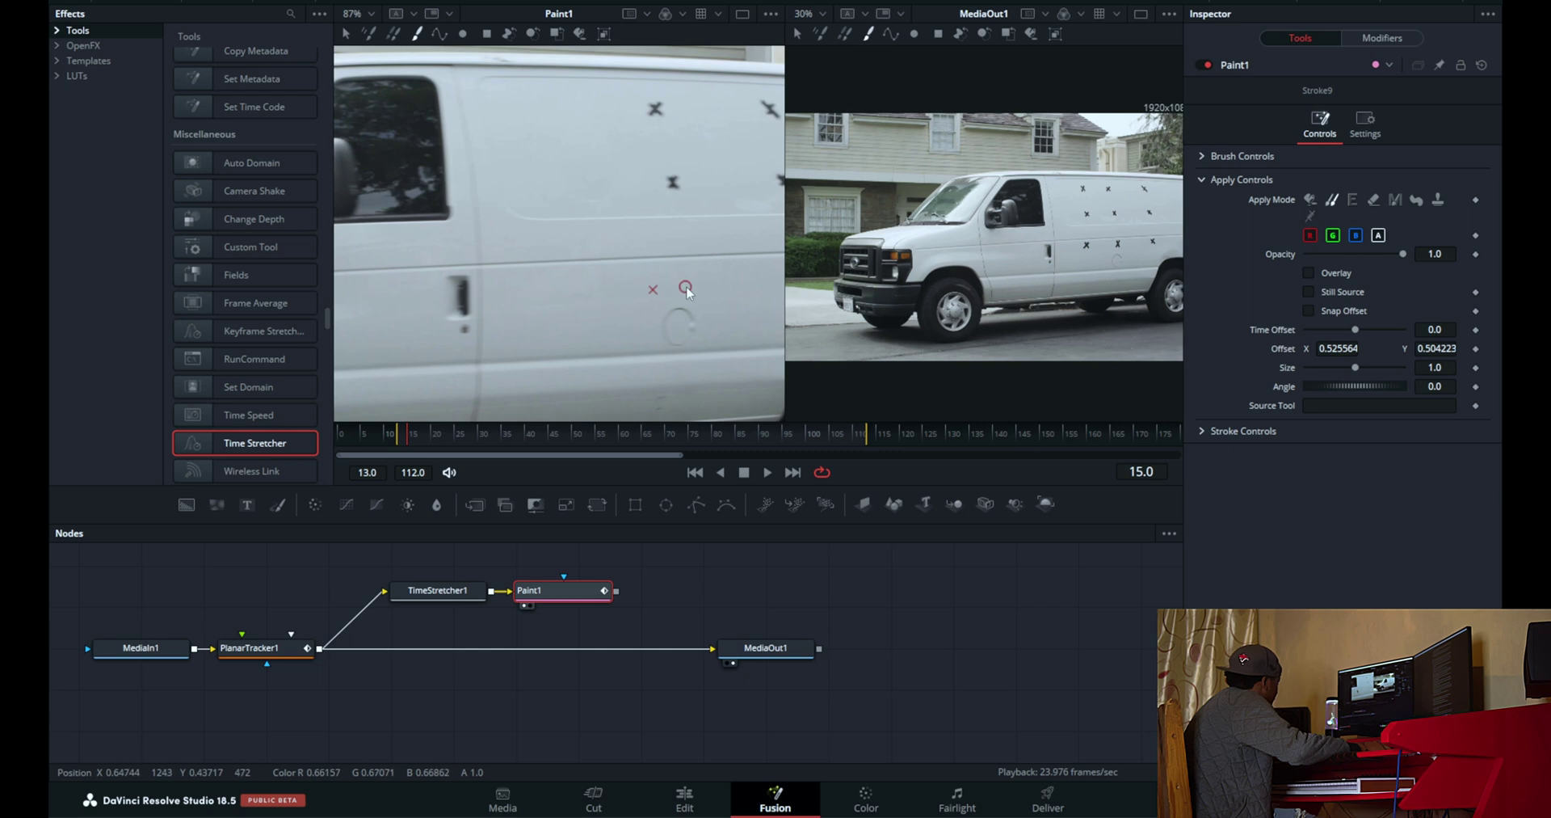
# Pan to the upper area and clone out the remaining X markers on the van side
pyautogui.moveTo(658, 146); pyautogui.dragTo(451, 193)
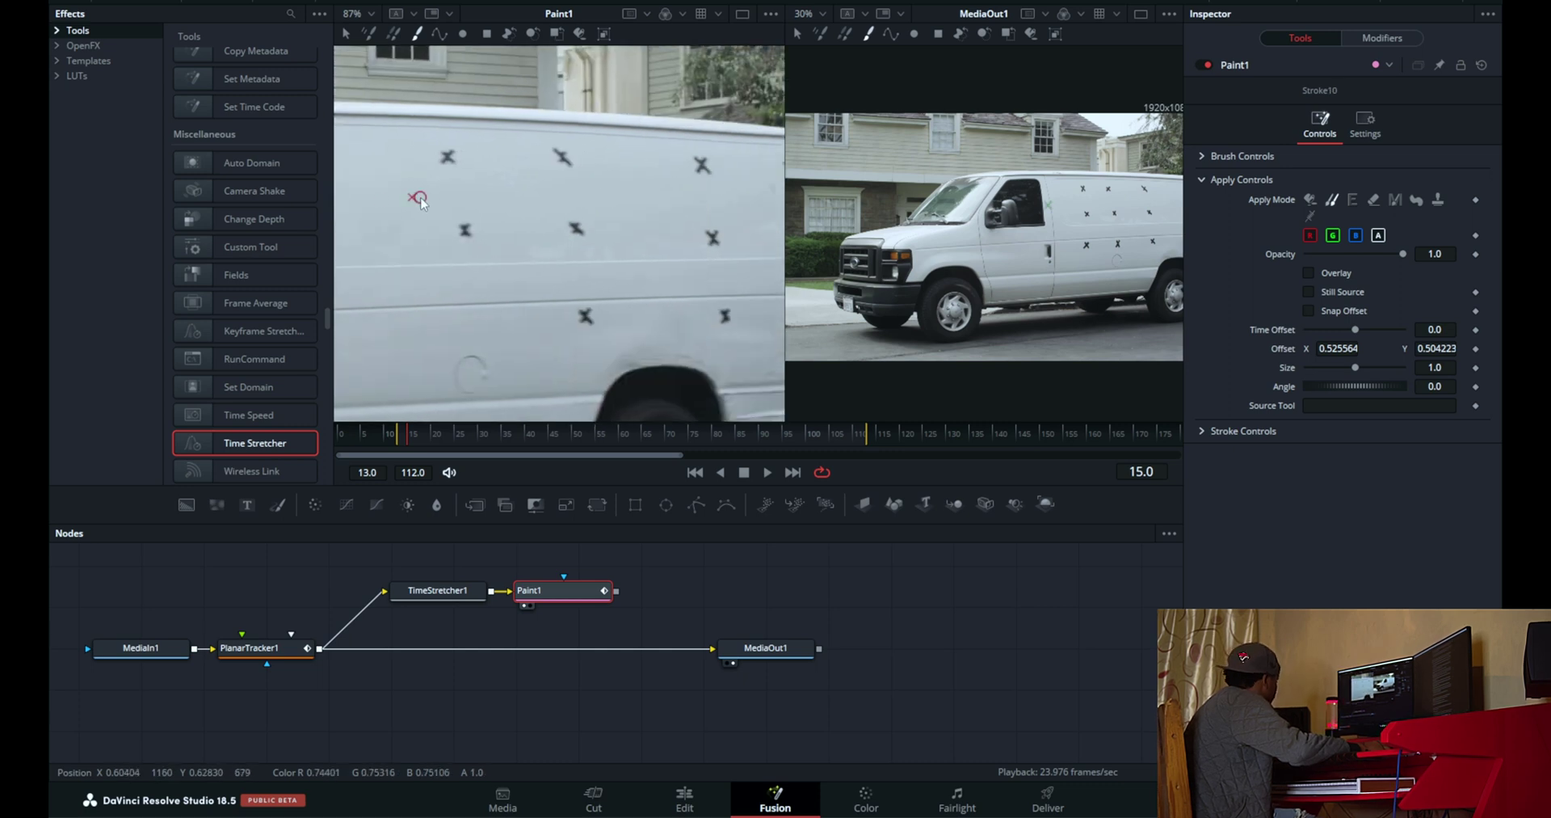
pyautogui.keyDown('alt'); pyautogui.click(417, 158); pyautogui.keyUp('alt')
pyautogui.moveTo(427, 157); pyautogui.dragTo(447, 159)
pyautogui.moveTo(457, 226); pyautogui.dragTo(454, 229)
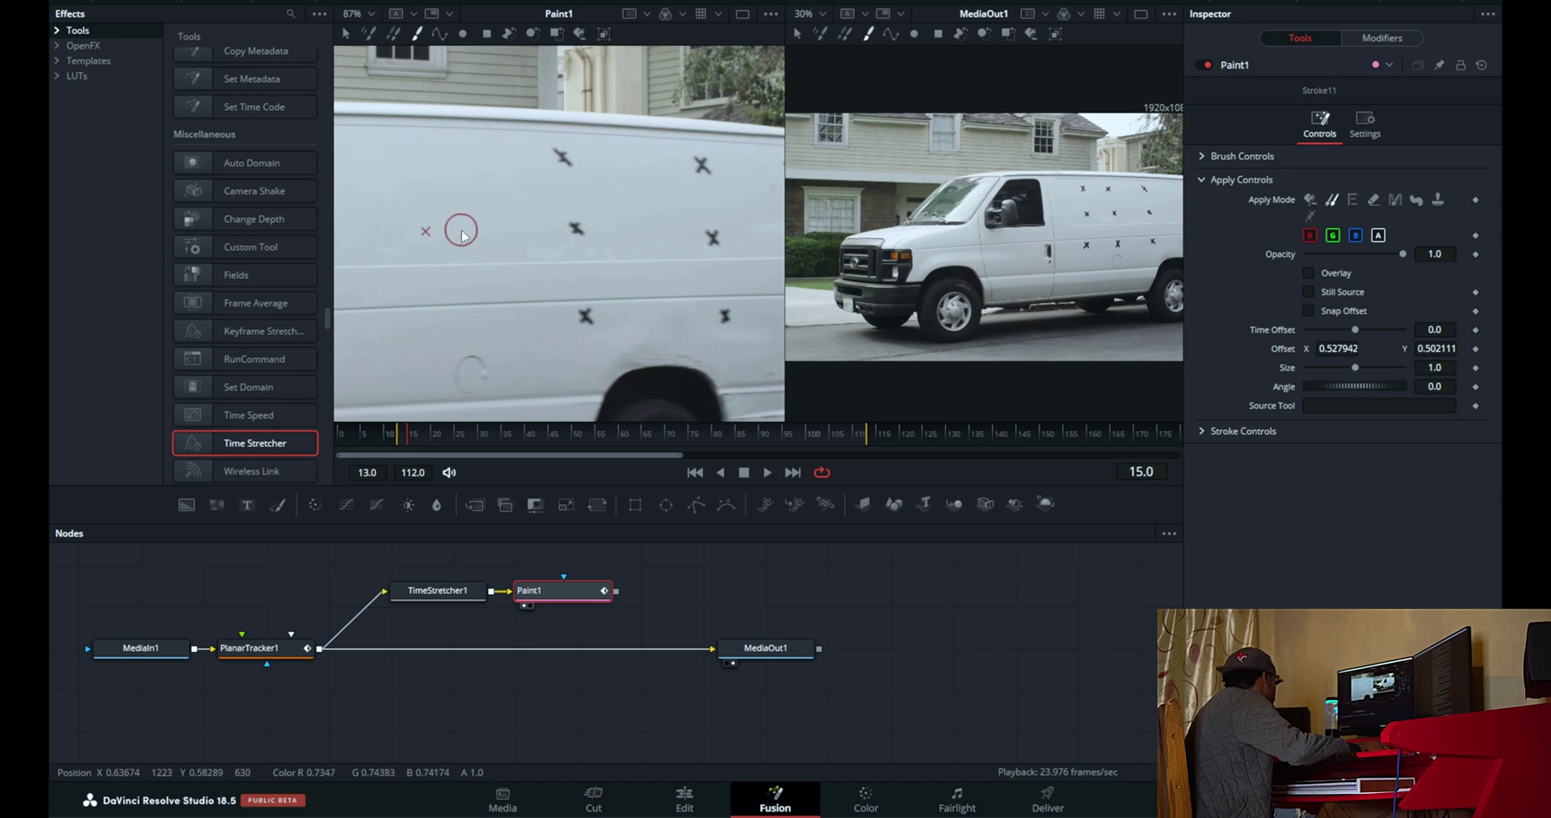
pyautogui.moveTo(565, 232)
pyautogui.mouseDown()
pyautogui.moveTo(589, 218)
pyautogui.moveTo(578, 232)
pyautogui.mouseUp()
pyautogui.moveTo(555, 160); pyautogui.dragTo(562, 157)
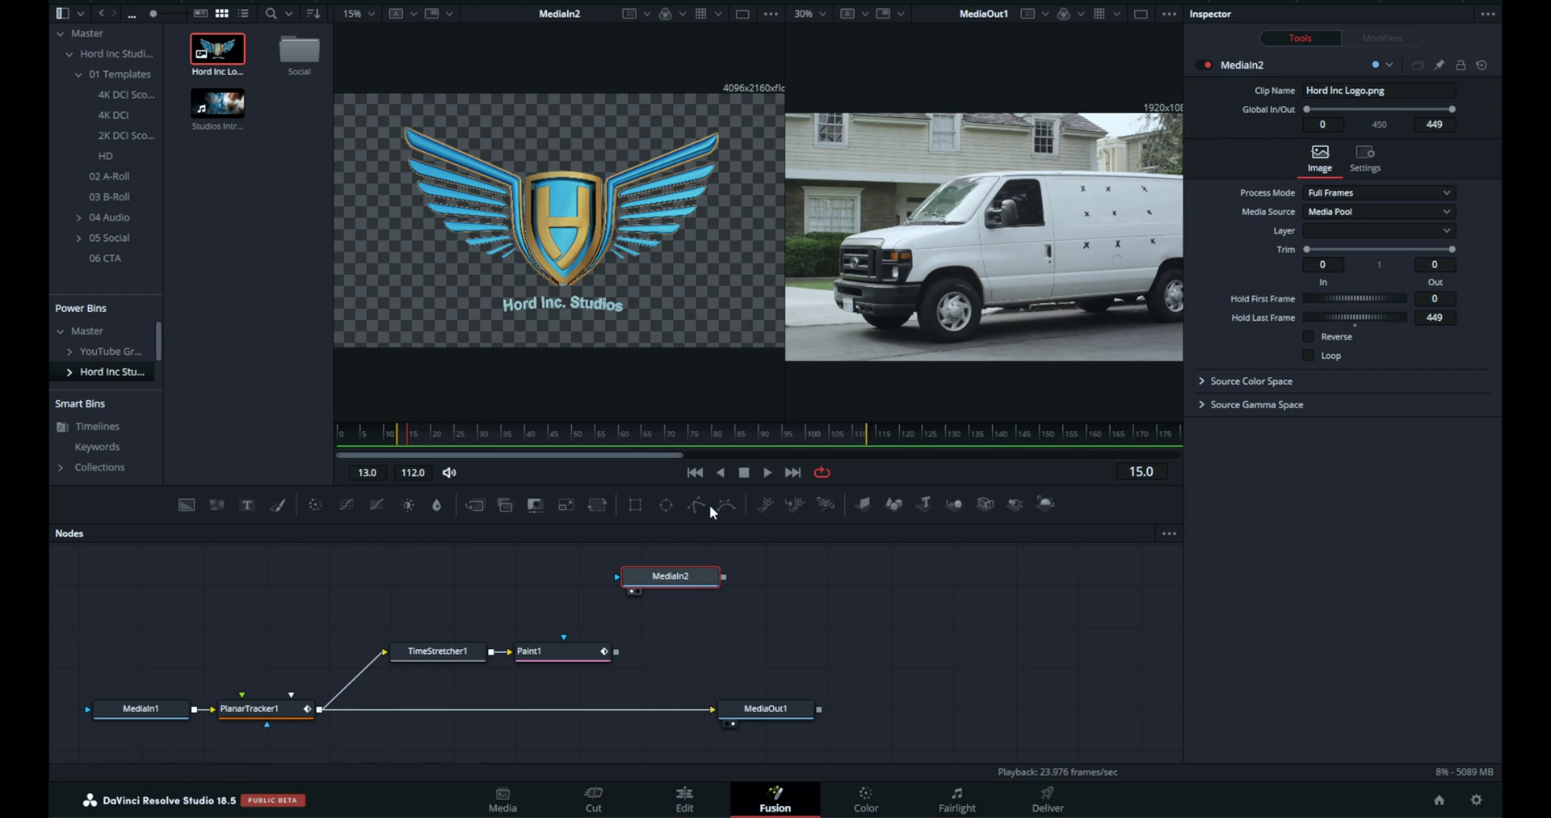
# Re-add Hord Inc Logo.png as MediaIn2 and merge it over Paint1, creating Merge1
pyautogui.press('Delete')
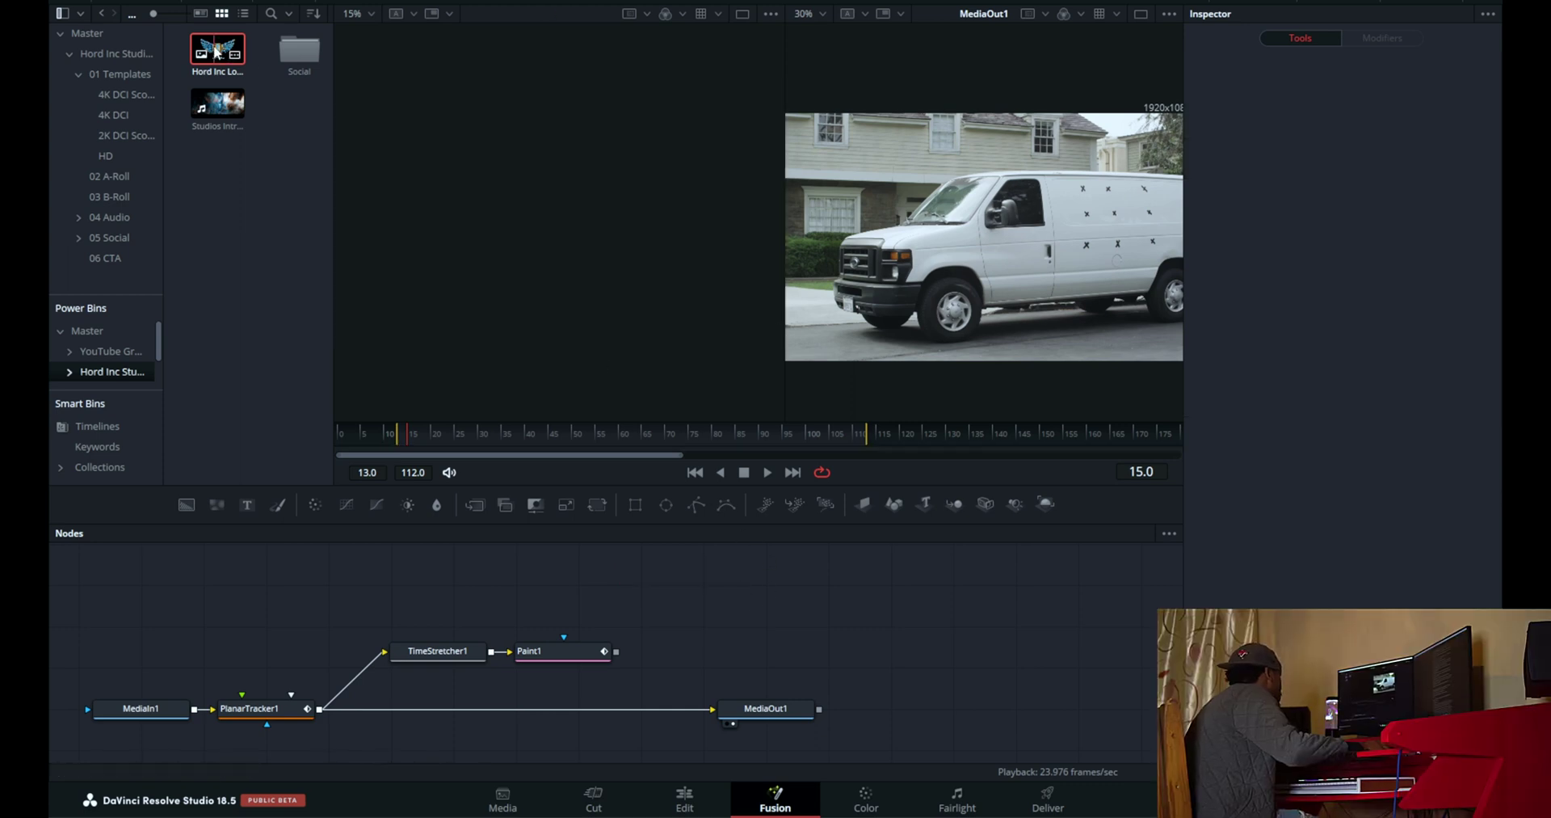
pyautogui.moveTo(218, 53); pyautogui.dragTo(687, 585)
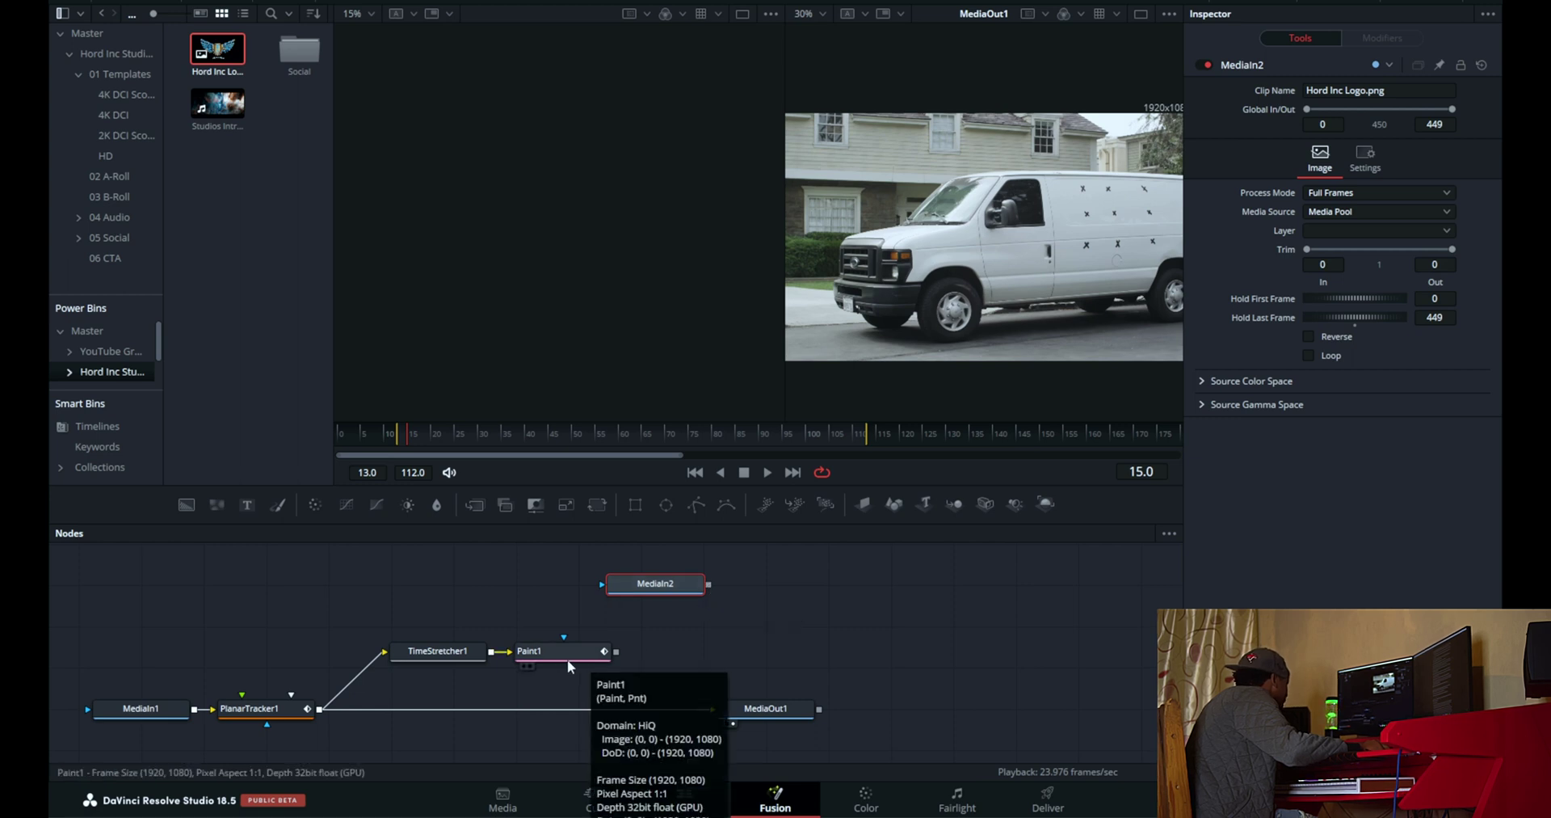
pyautogui.moveTo(710, 581)
pyautogui.mouseDown()
pyautogui.moveTo(724, 653)
pyautogui.moveTo(614, 668)
pyautogui.moveTo(613, 654)
pyautogui.mouseUp()
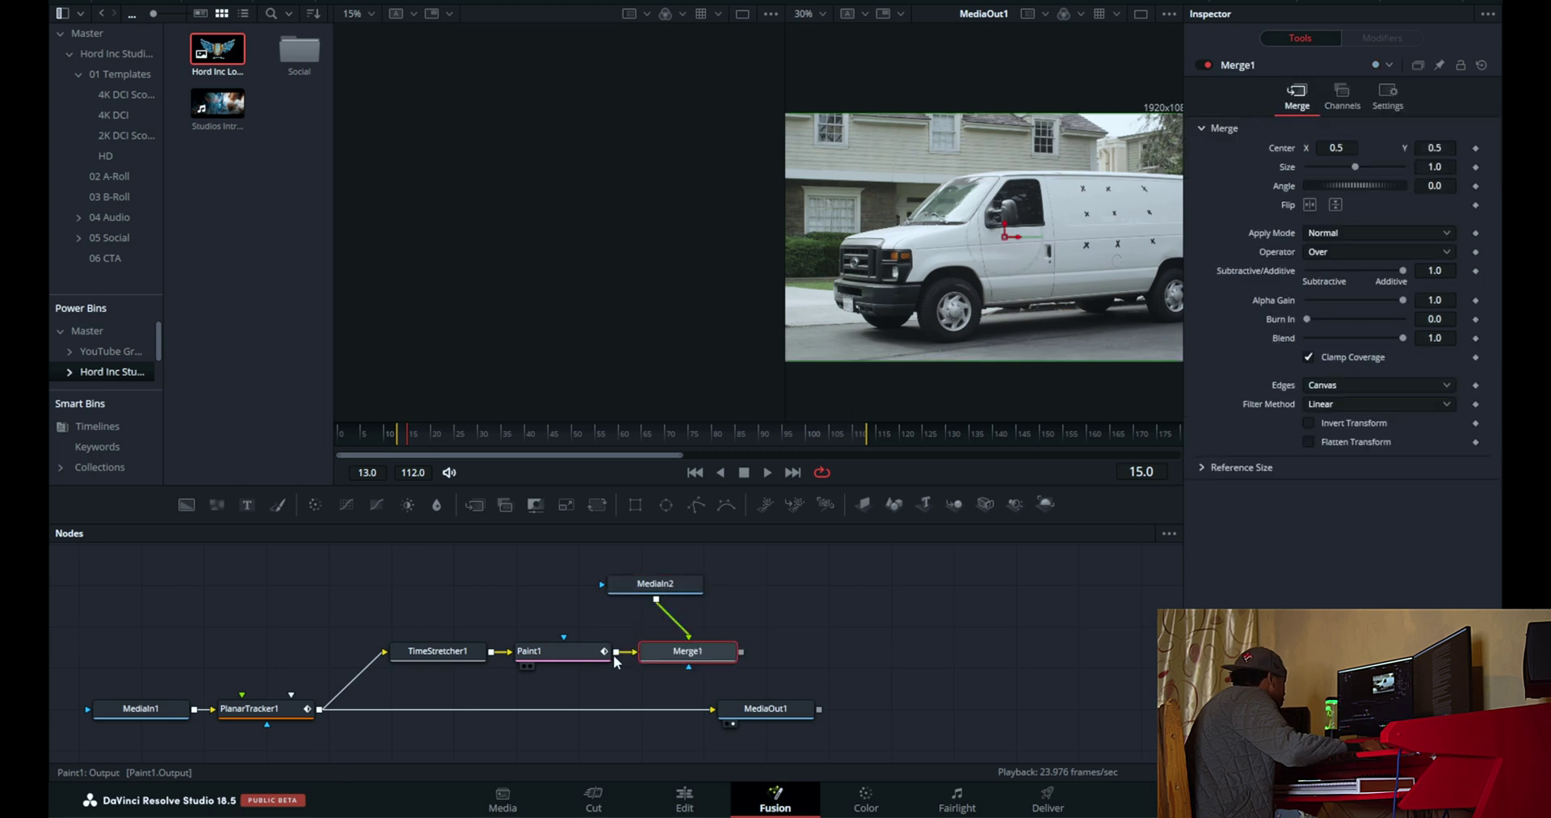
pyautogui.moveTo(663, 586); pyautogui.dragTo(696, 563)
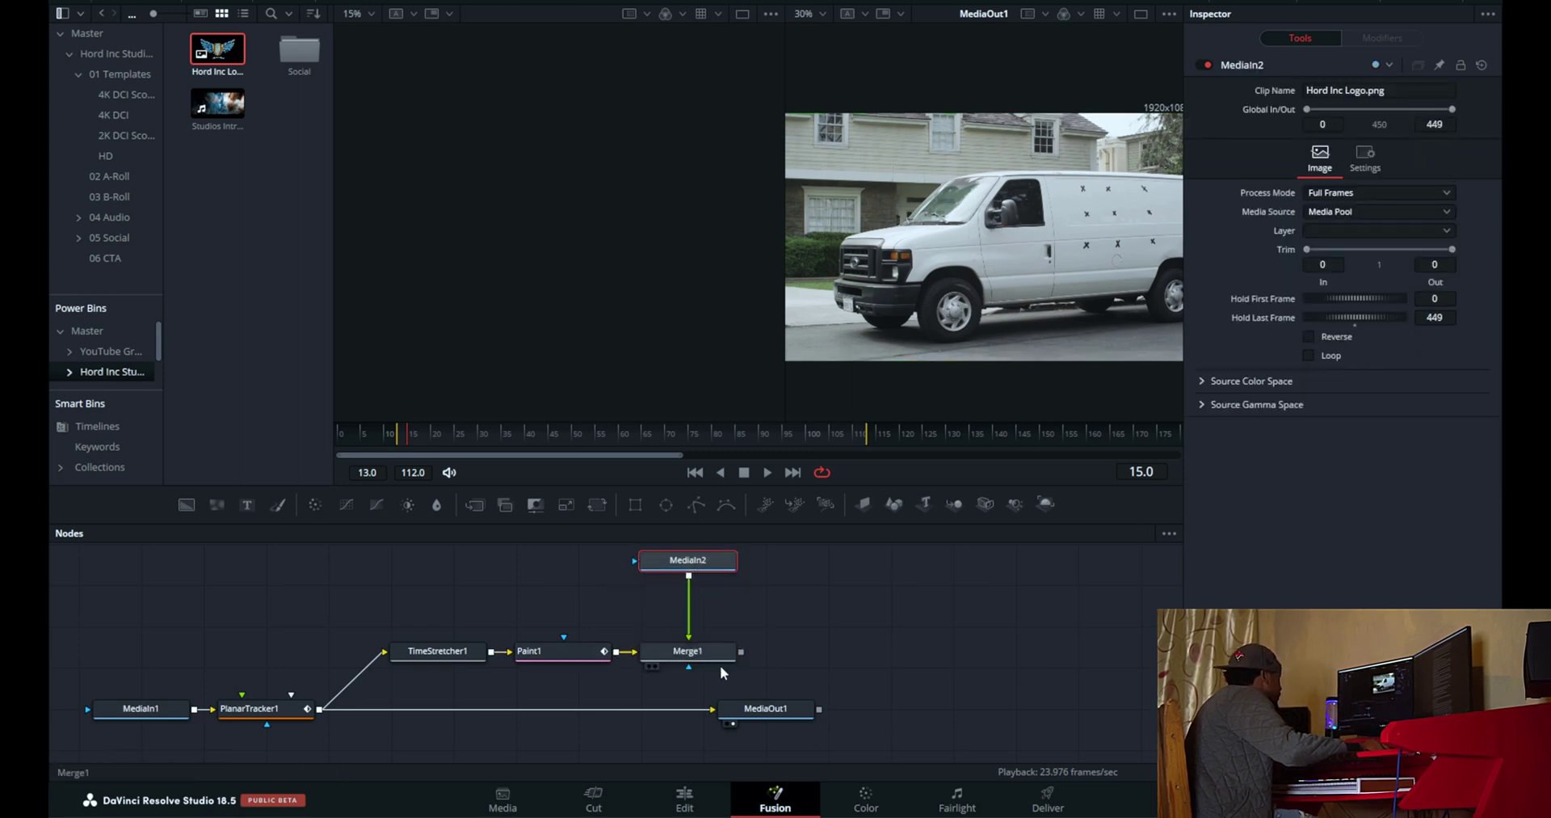
# Show Merge1 in the left viewer and zoom to inspect the composite
pyautogui.moveTo(691, 653); pyautogui.dragTo(595, 210)
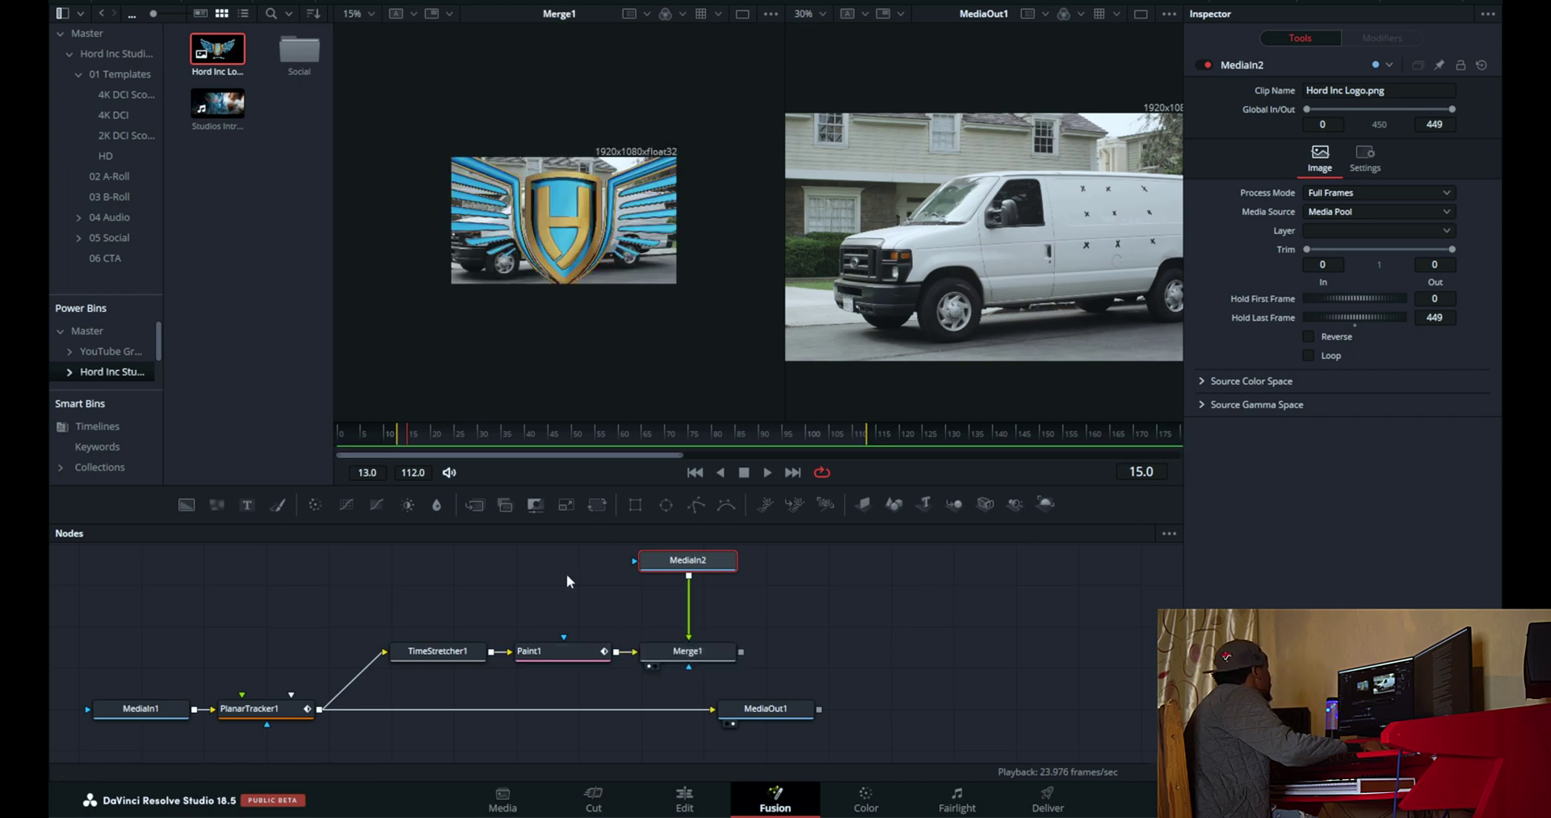
pyautogui.scroll(2, 549, 253)
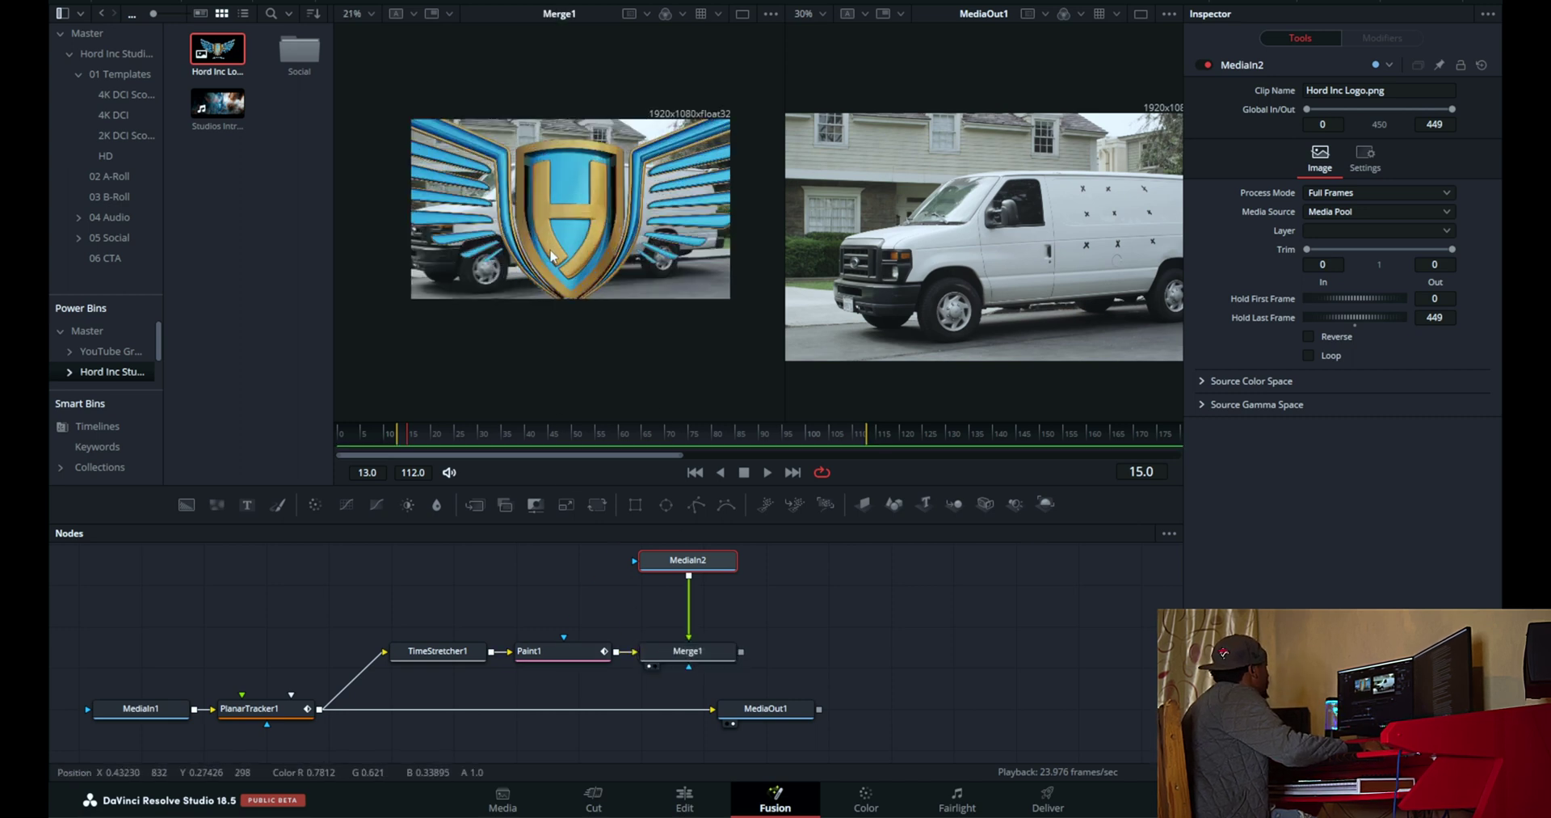
pyautogui.scroll(2, 550, 257)
pyautogui.scroll(-2, 552, 262)
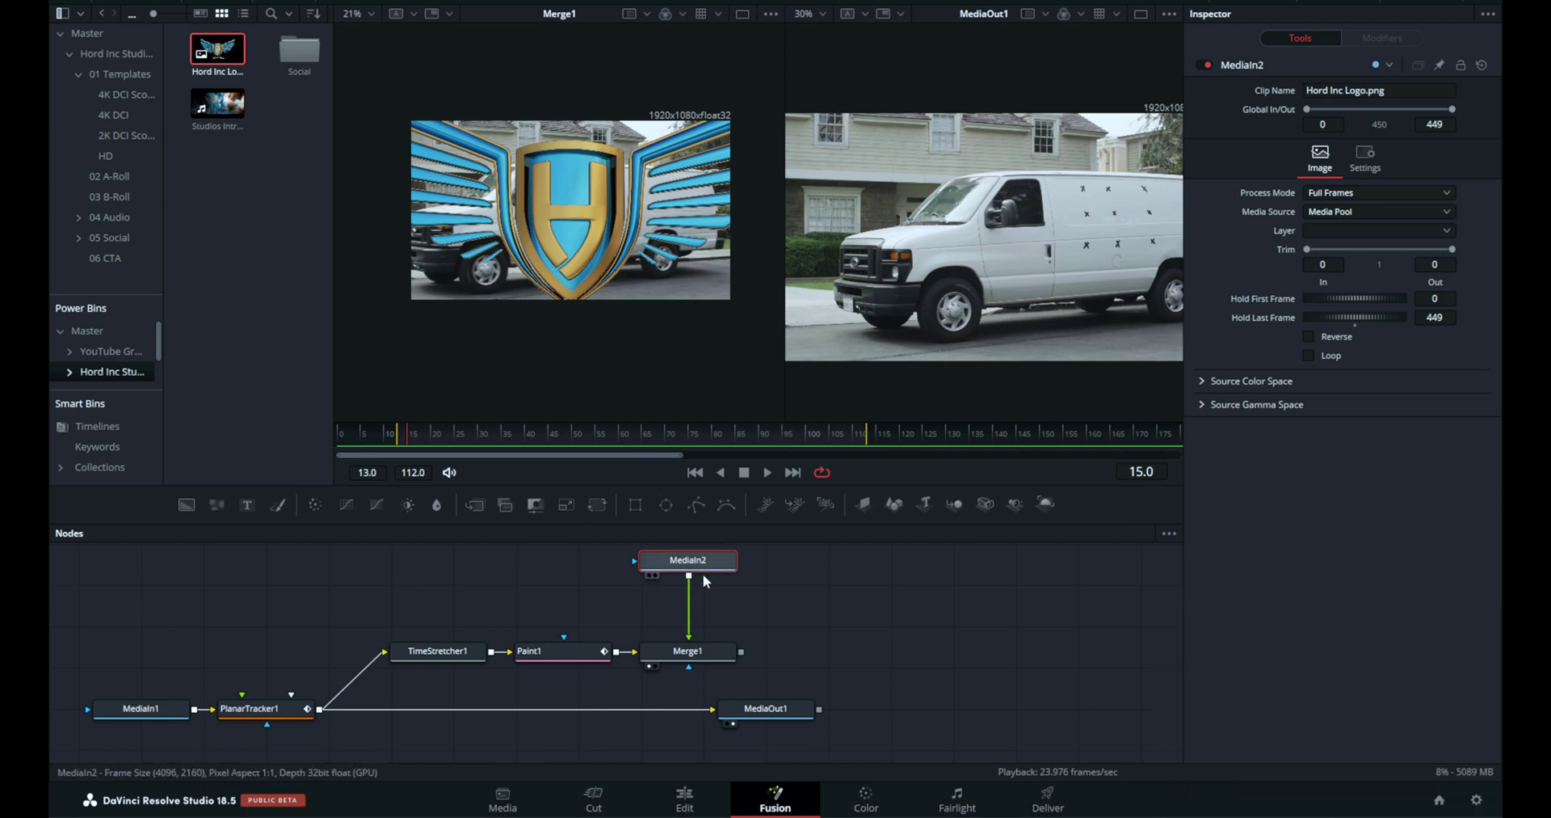
pyautogui.scroll(2, 706, 579)
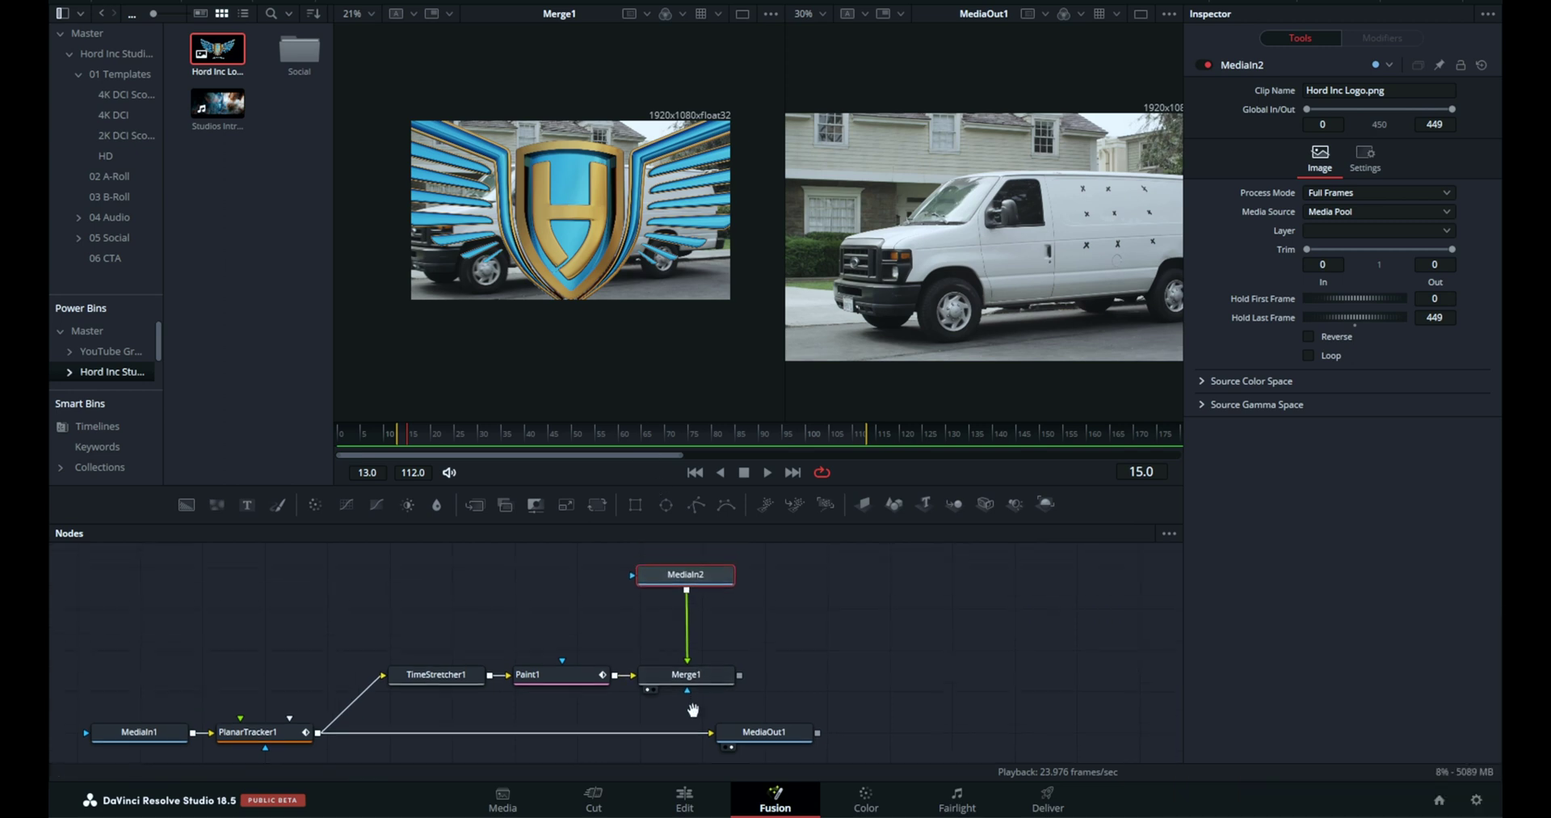
# Insert a 1920×1080 Resize node between MediaIn2 and Merge1 via the 'resi' search
pyautogui.moveTo(706, 590); pyautogui.dragTo(707, 572)
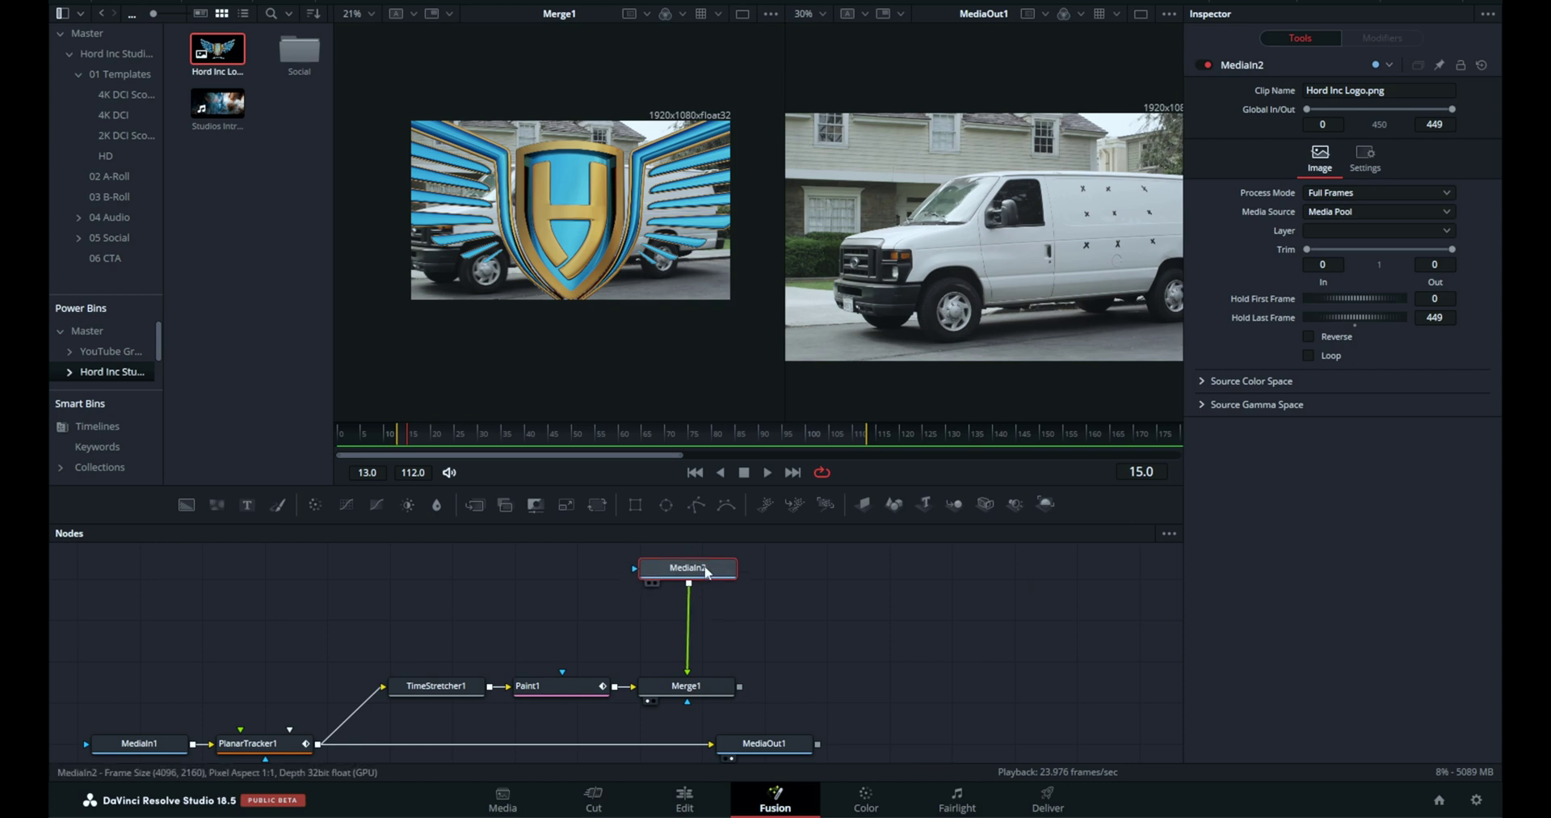
pyautogui.hotkey('shift', 'space')
pyautogui.write('r')
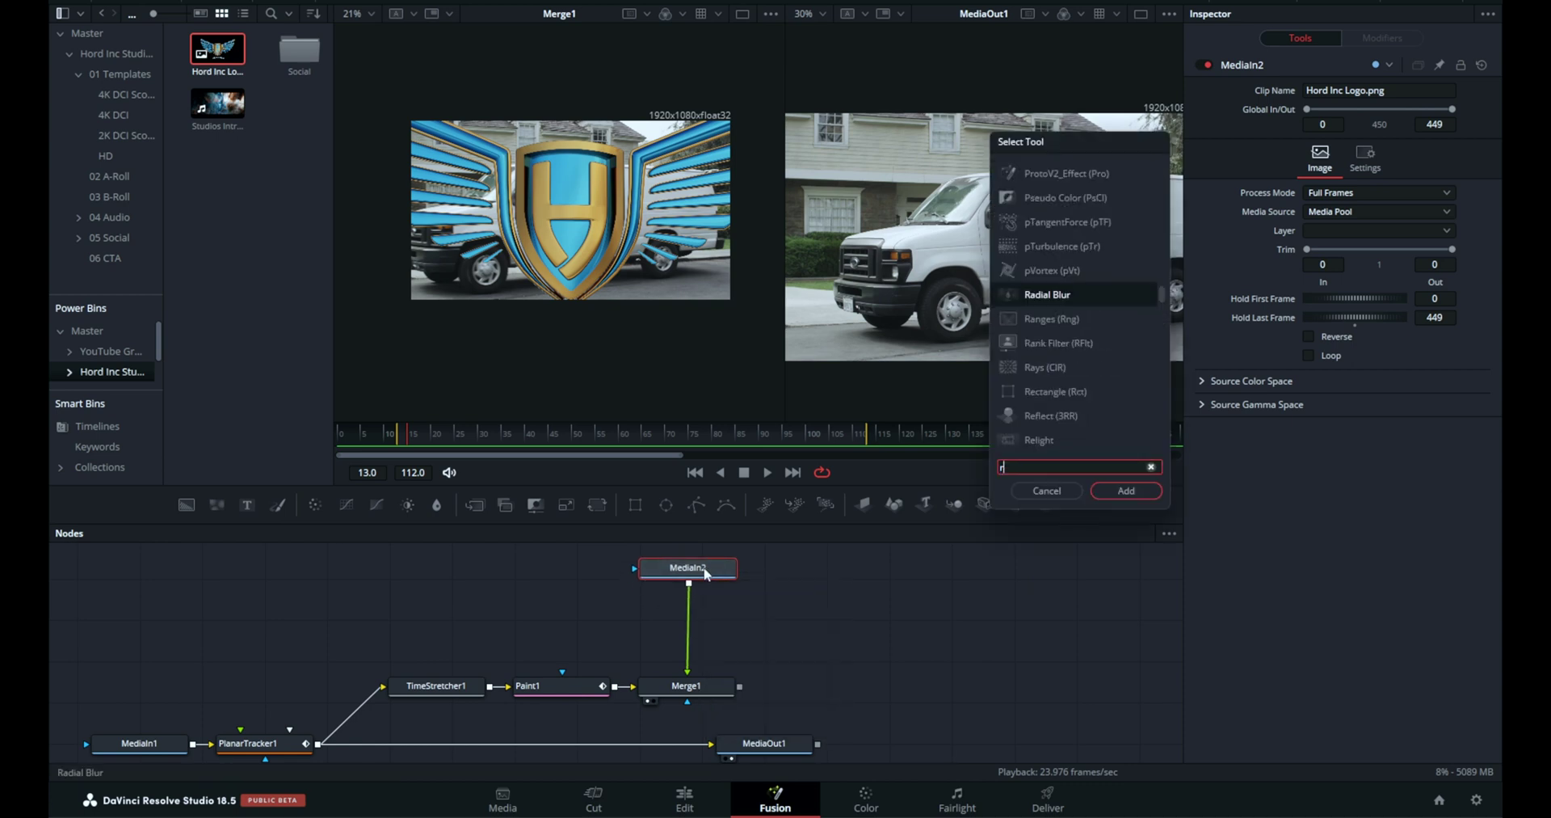
pyautogui.write('esi')
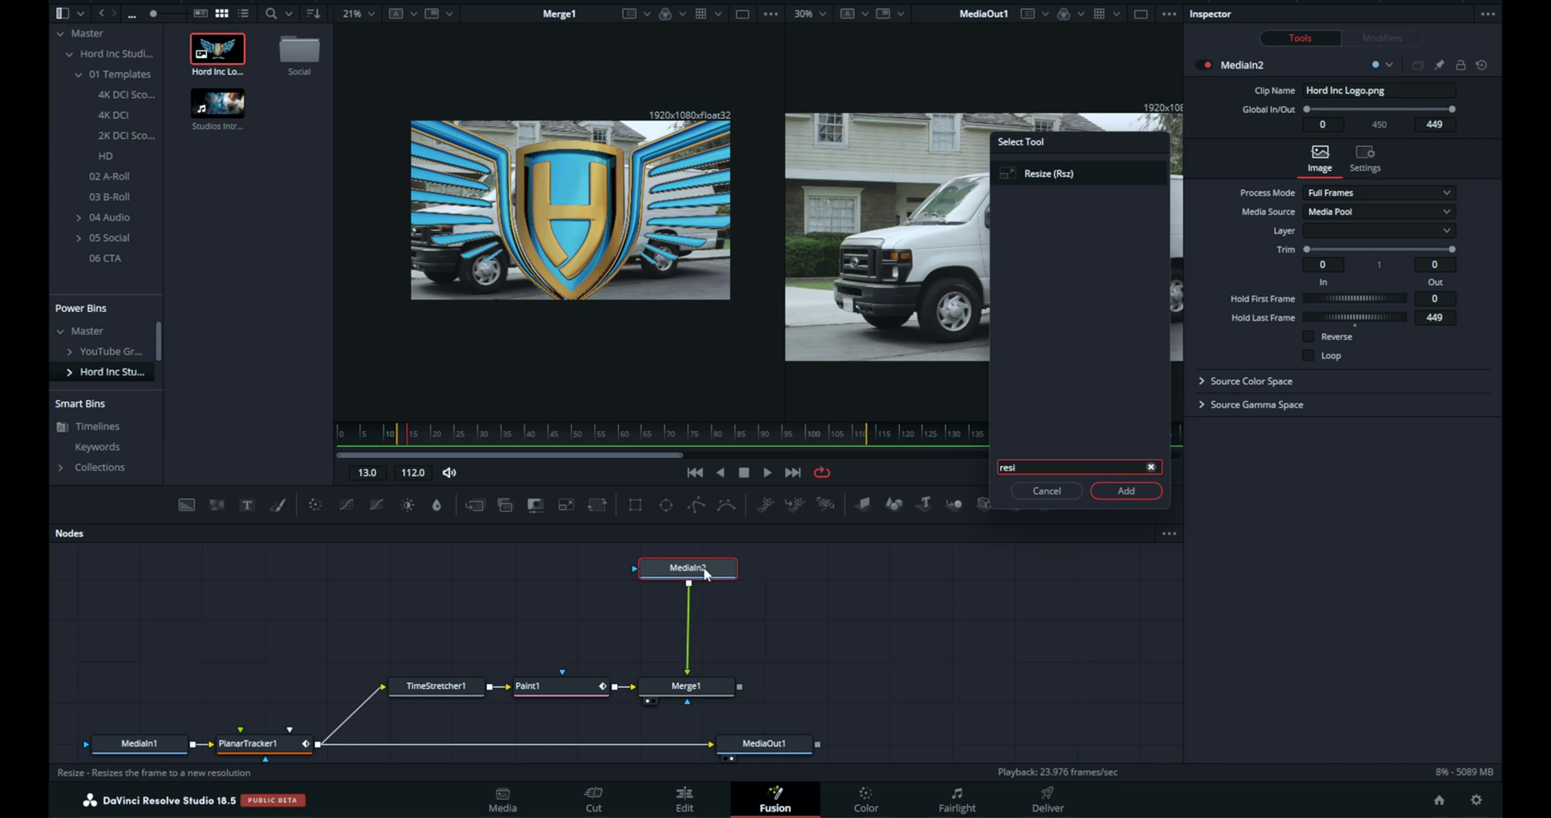
pyautogui.click(1105, 490)
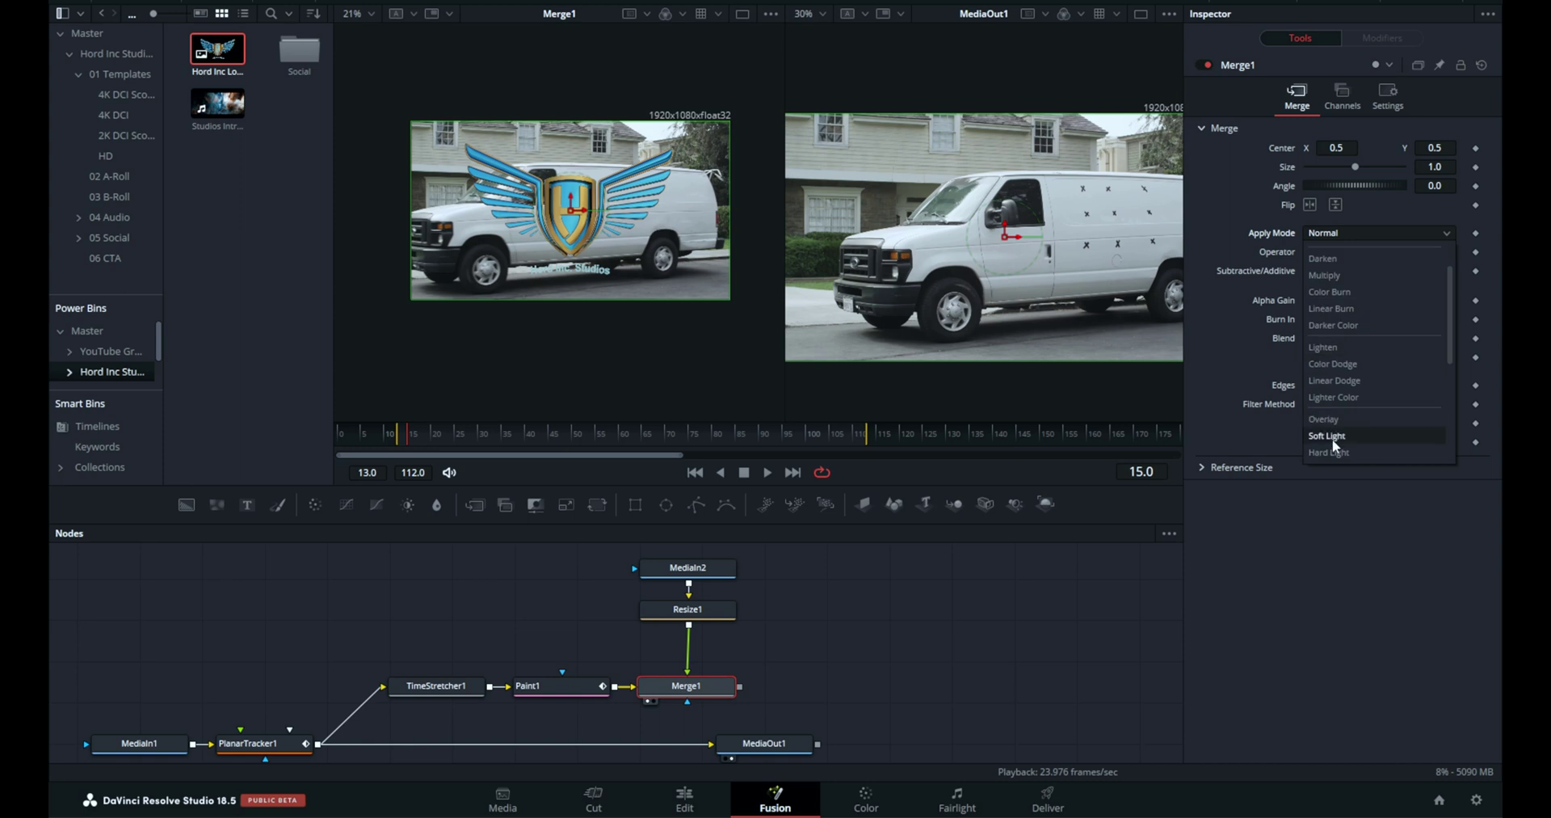
# Set Merge1's Apply Mode to Soft Light, then zoom and widen the left viewer
pyautogui.click(1331, 437)
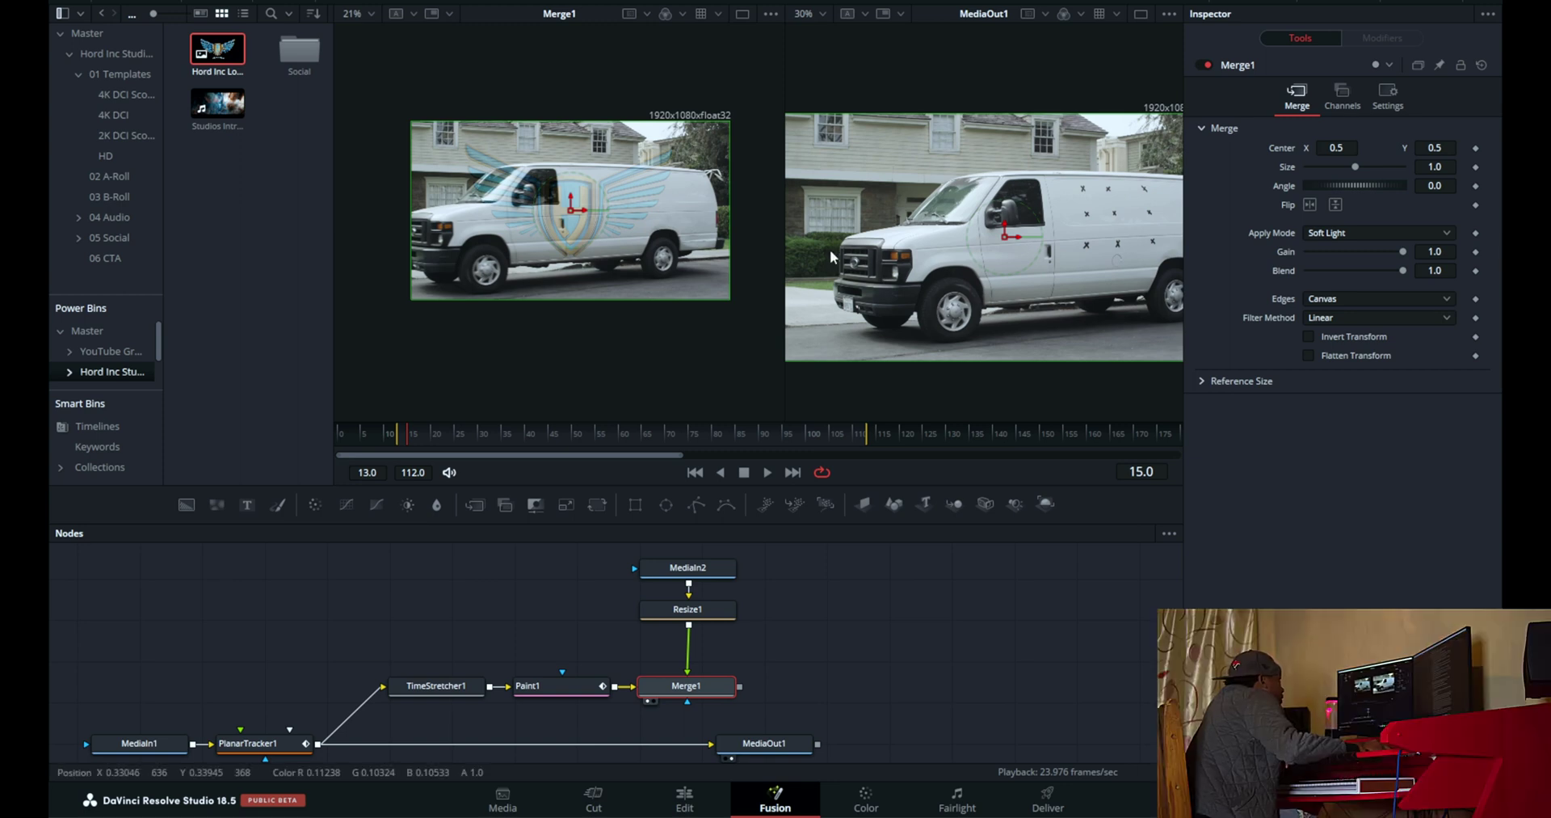
pyautogui.scroll(3, 590, 217)
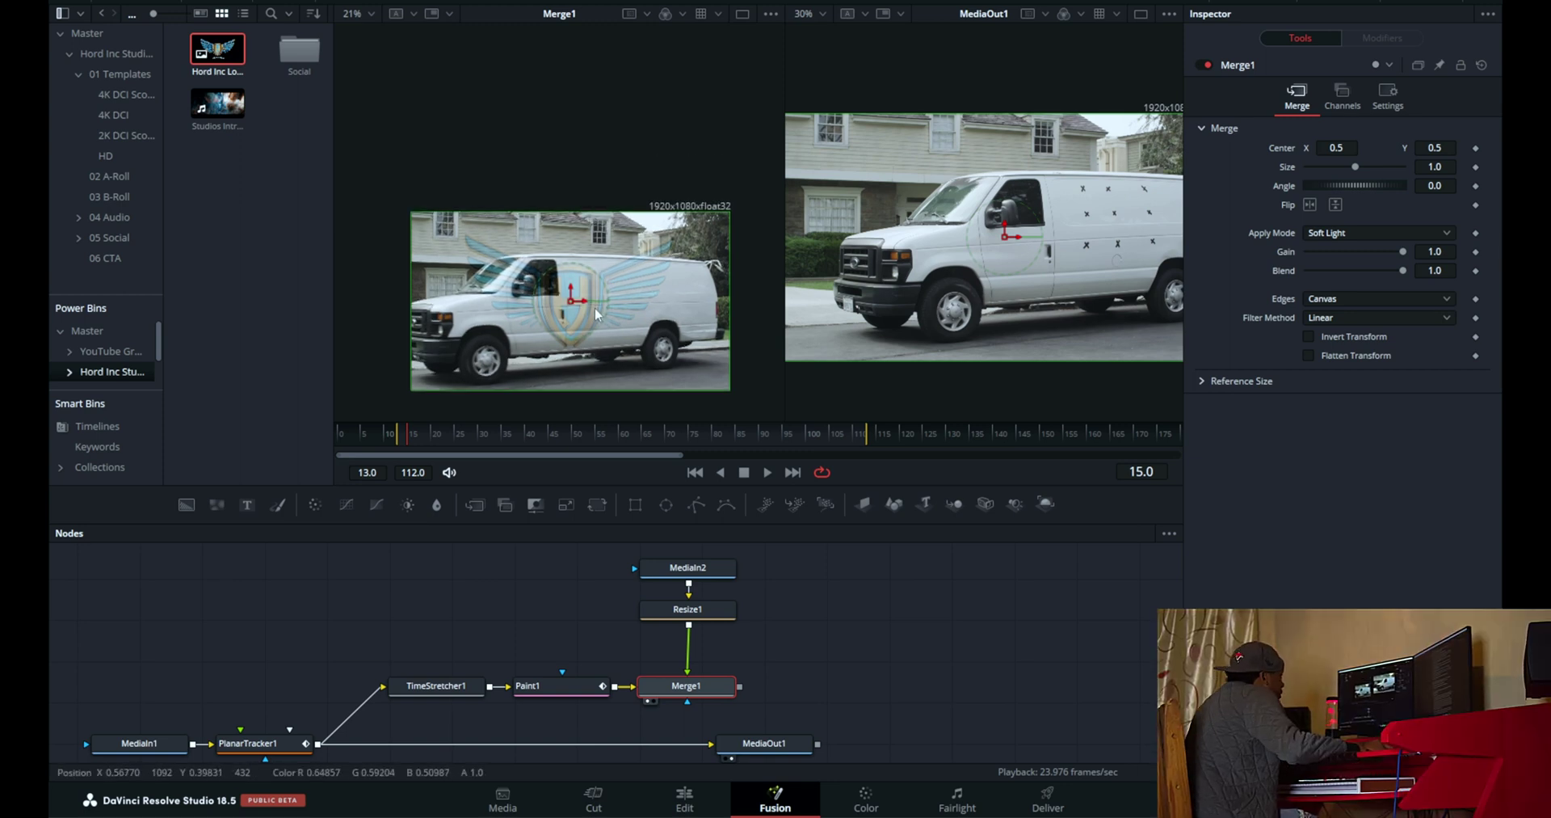
pyautogui.scroll(3, 599, 321)
pyautogui.scroll(3, 600, 323)
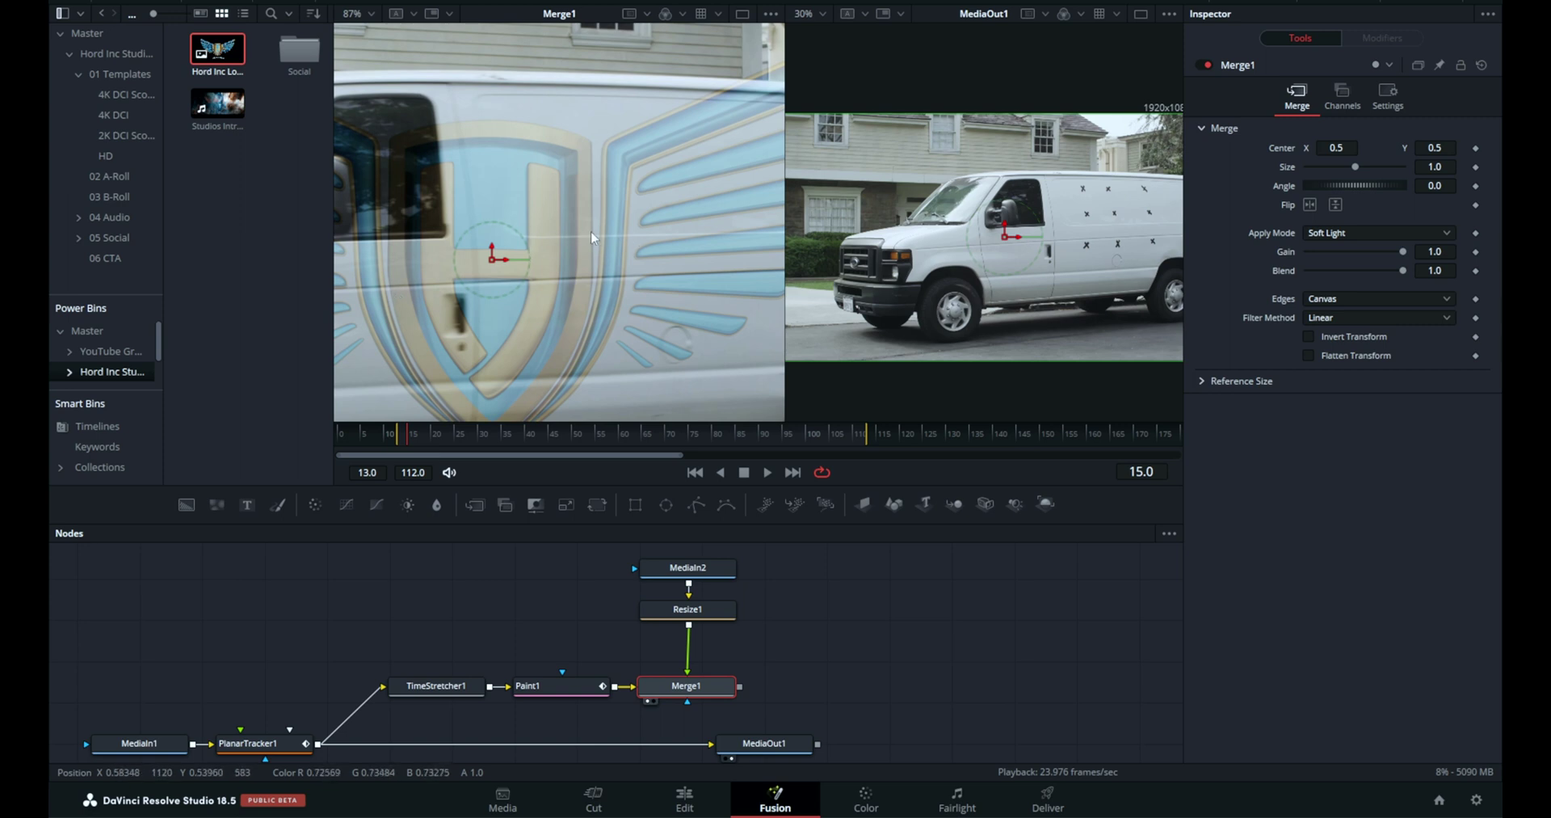
pyautogui.moveTo(785, 234); pyautogui.dragTo(987, 235)
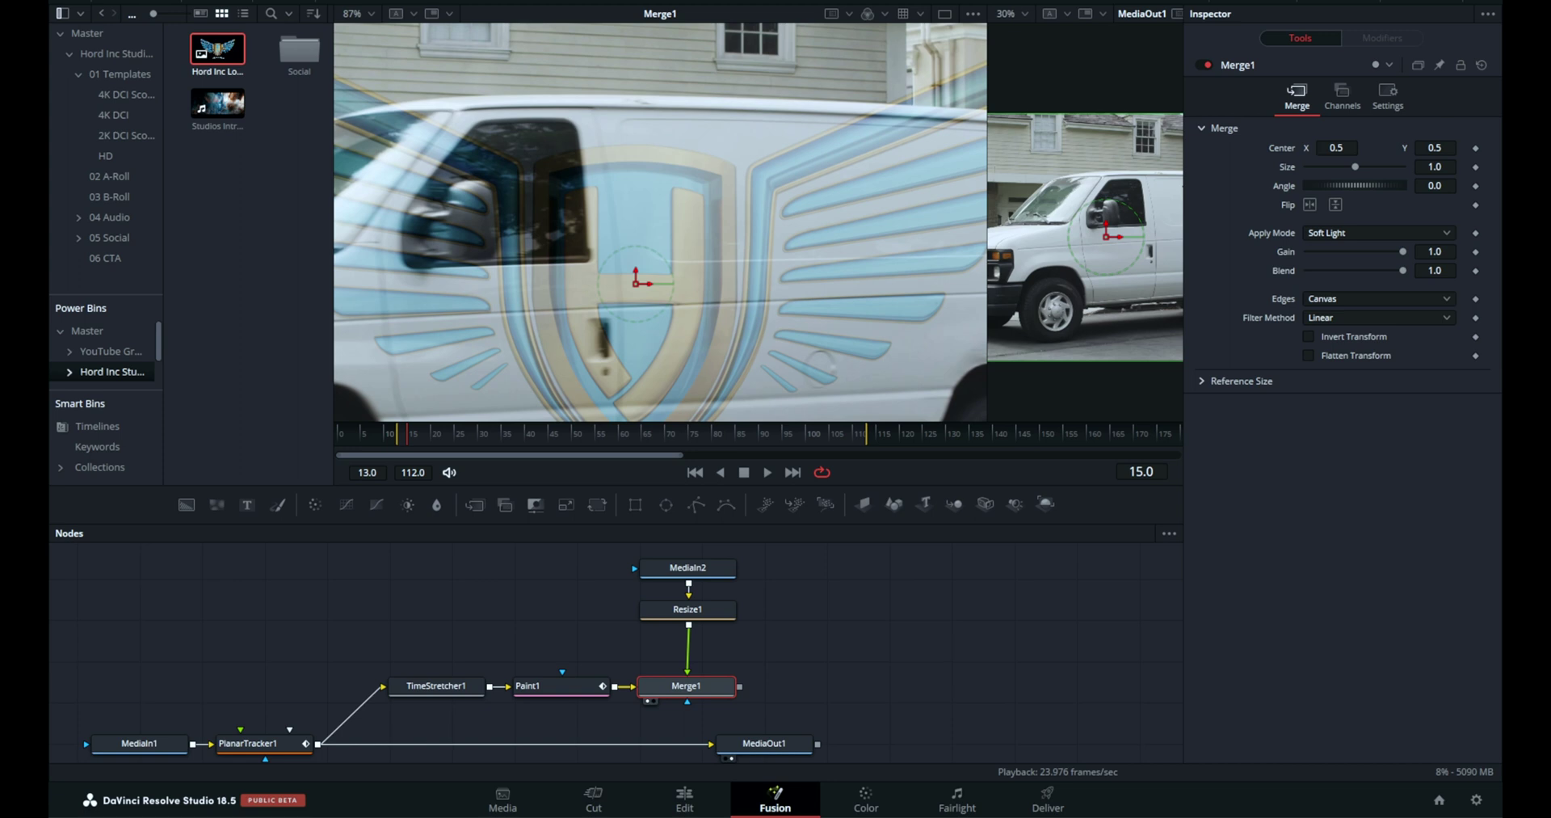
pyautogui.click(705, 609)
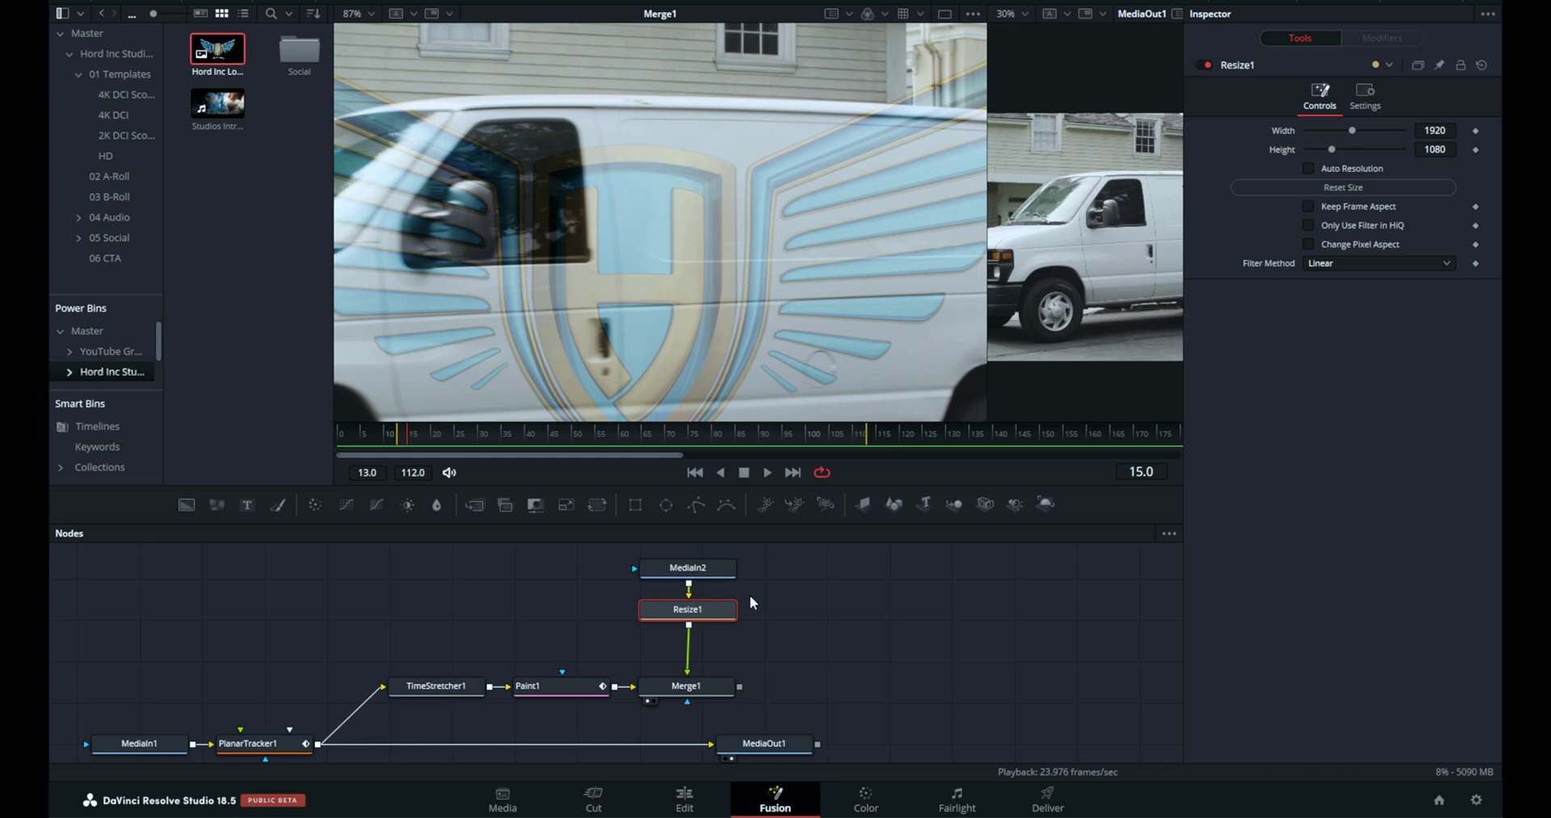
# Insert a Brightness / Contrast node between Resize1 and Merge1 using the tool search 'bri'
pyautogui.hotkey('shift', 'space')
pyautogui.write('resi')
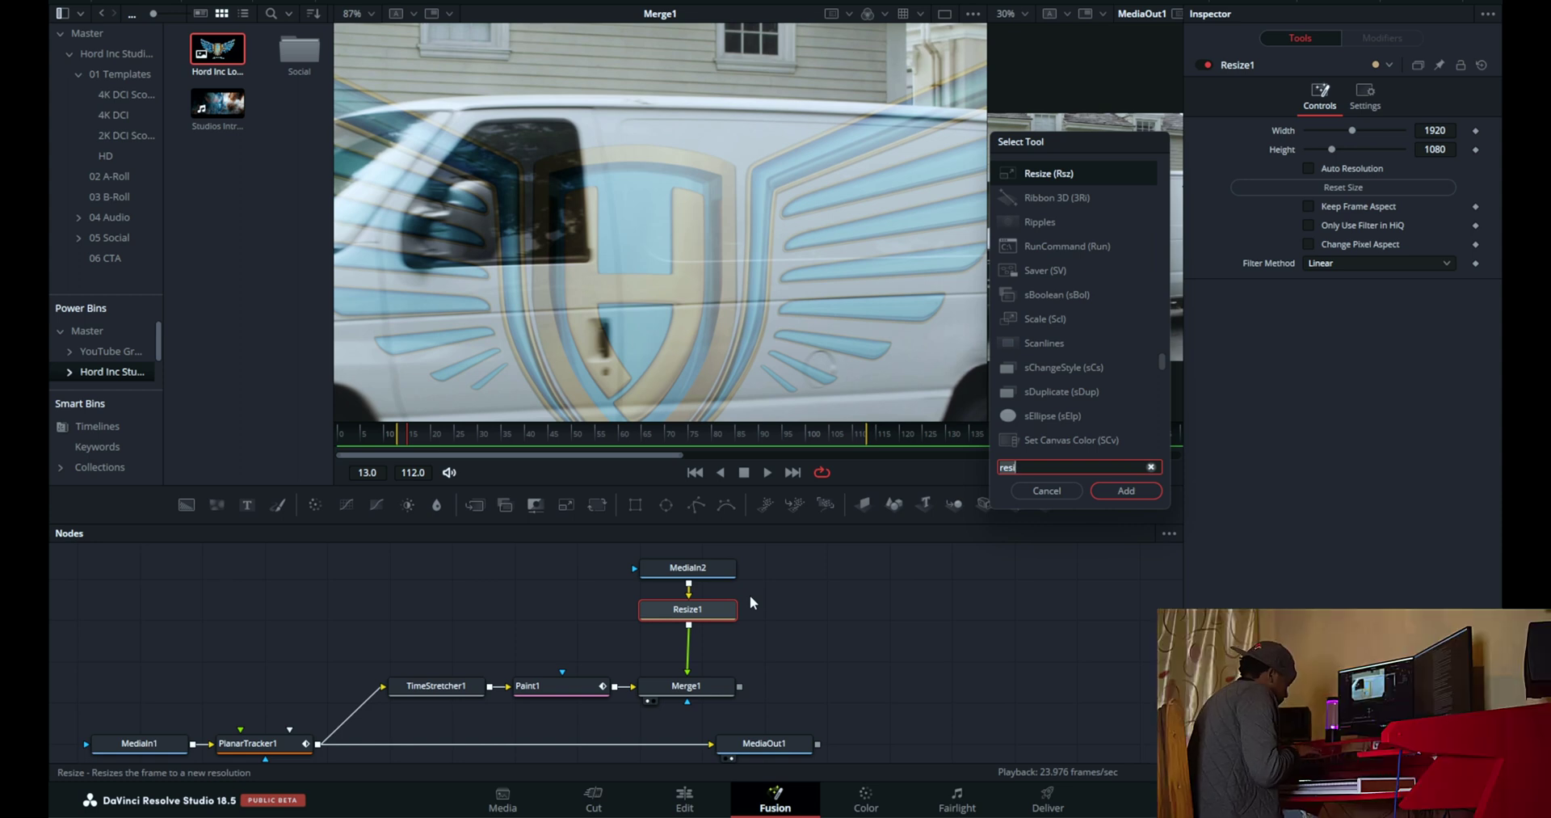
pyautogui.press('BackSpace')
pyautogui.press('BackSpace')
pyautogui.press('BackSpace')
pyautogui.press('BackSpace')
pyautogui.write('bri')
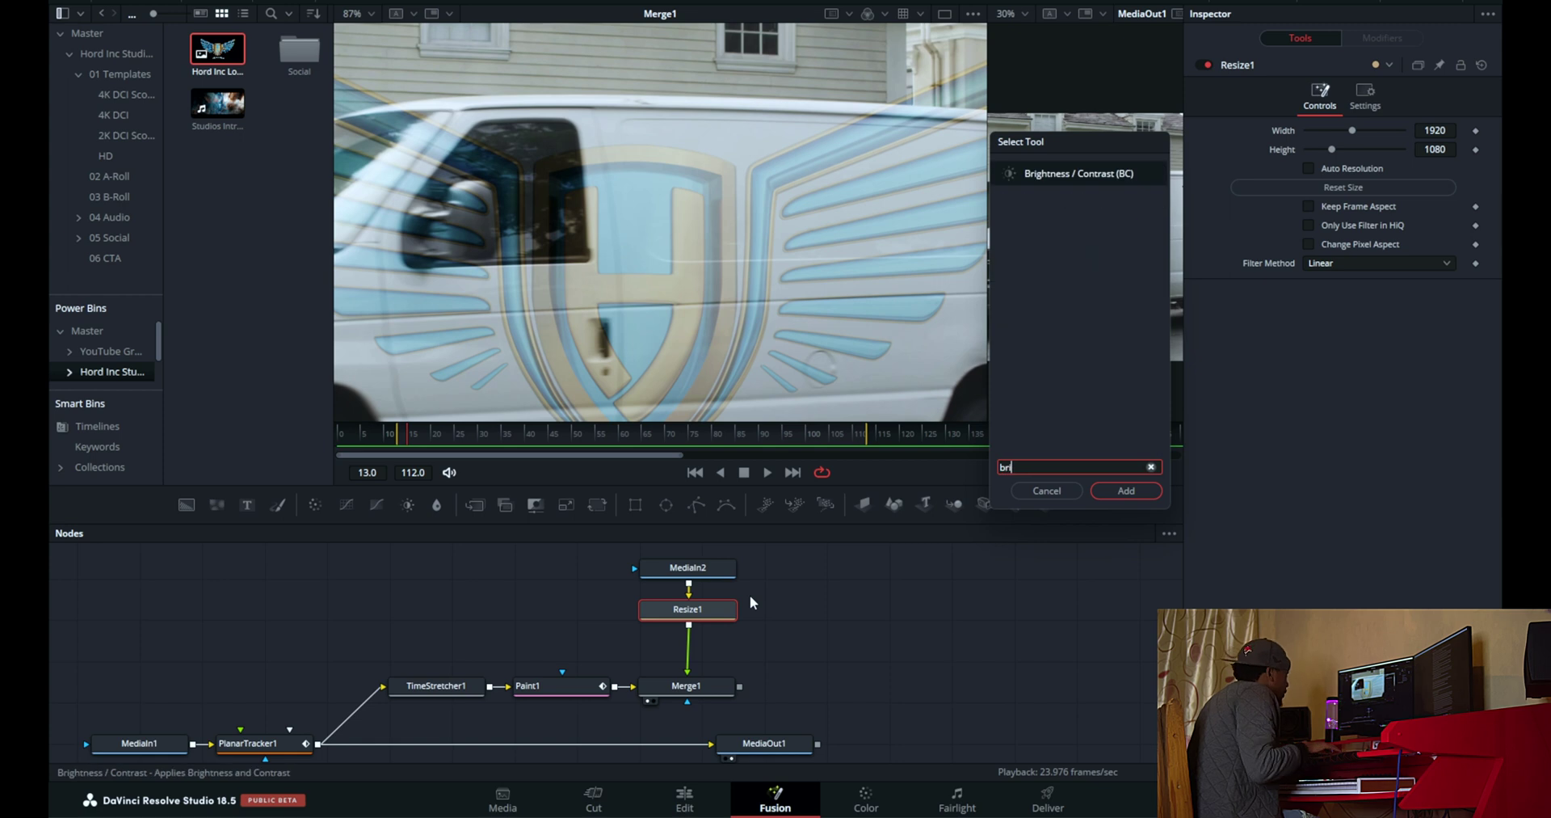
pyautogui.click(1128, 173)
pyautogui.click(1123, 492)
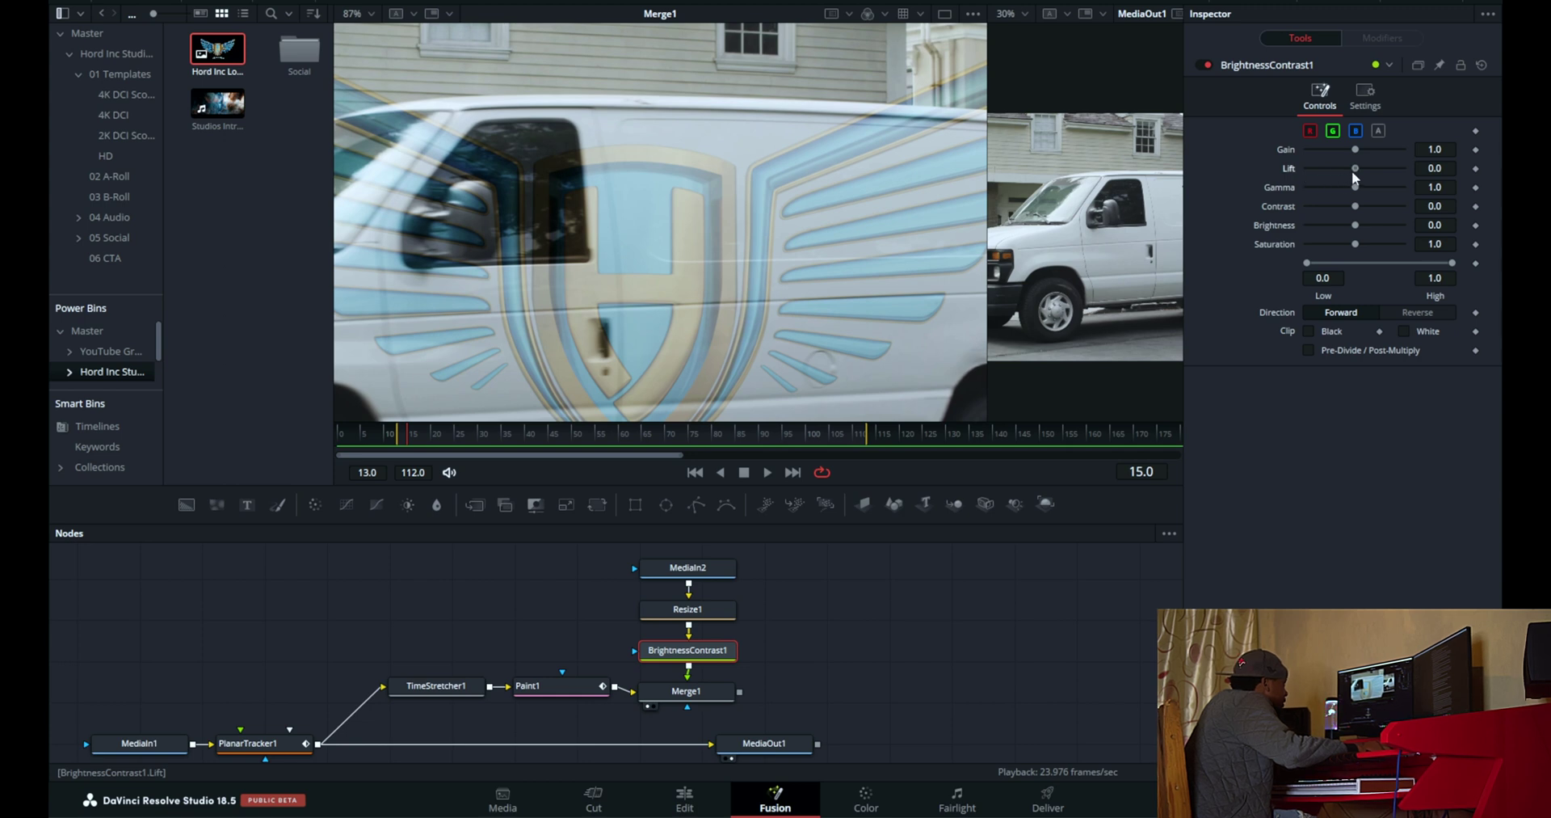
pyautogui.moveTo(1353, 172); pyautogui.dragTo(1326, 172)
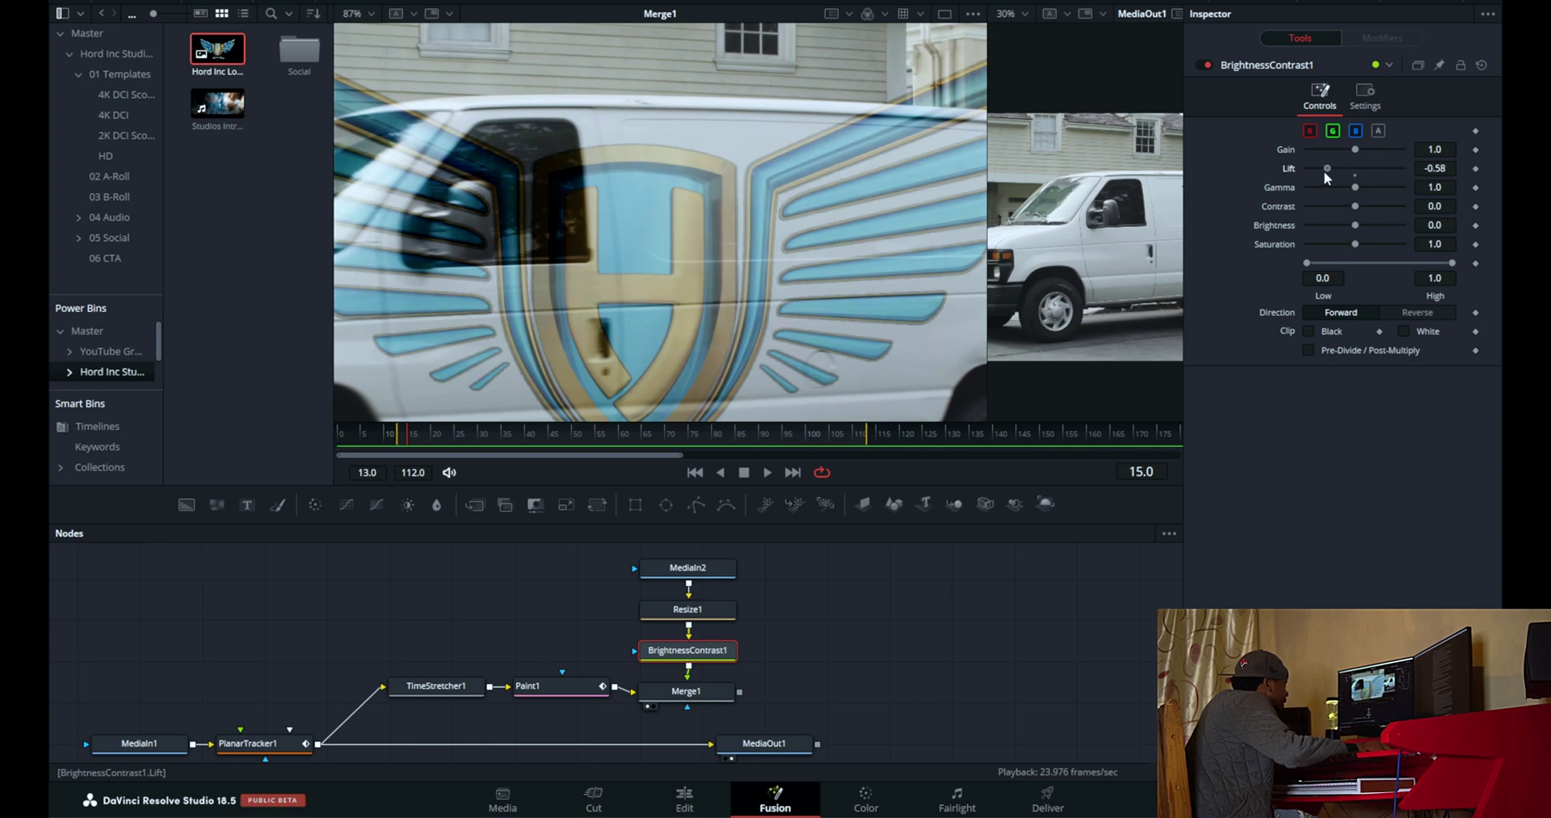
pyautogui.moveTo(1323, 171); pyautogui.dragTo(1322, 171)
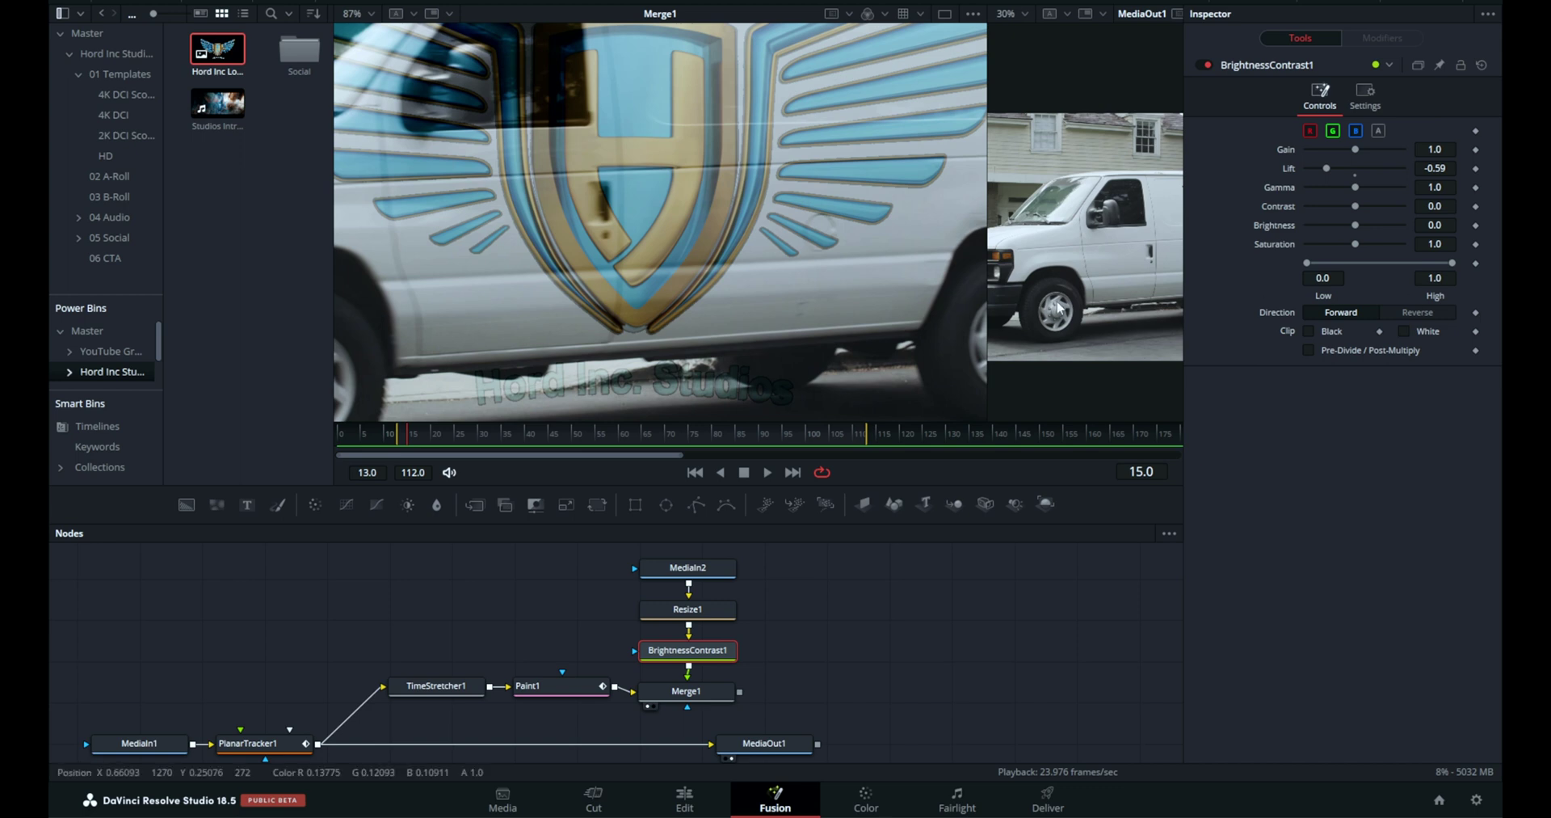
pyautogui.scroll(10, 855, 205)
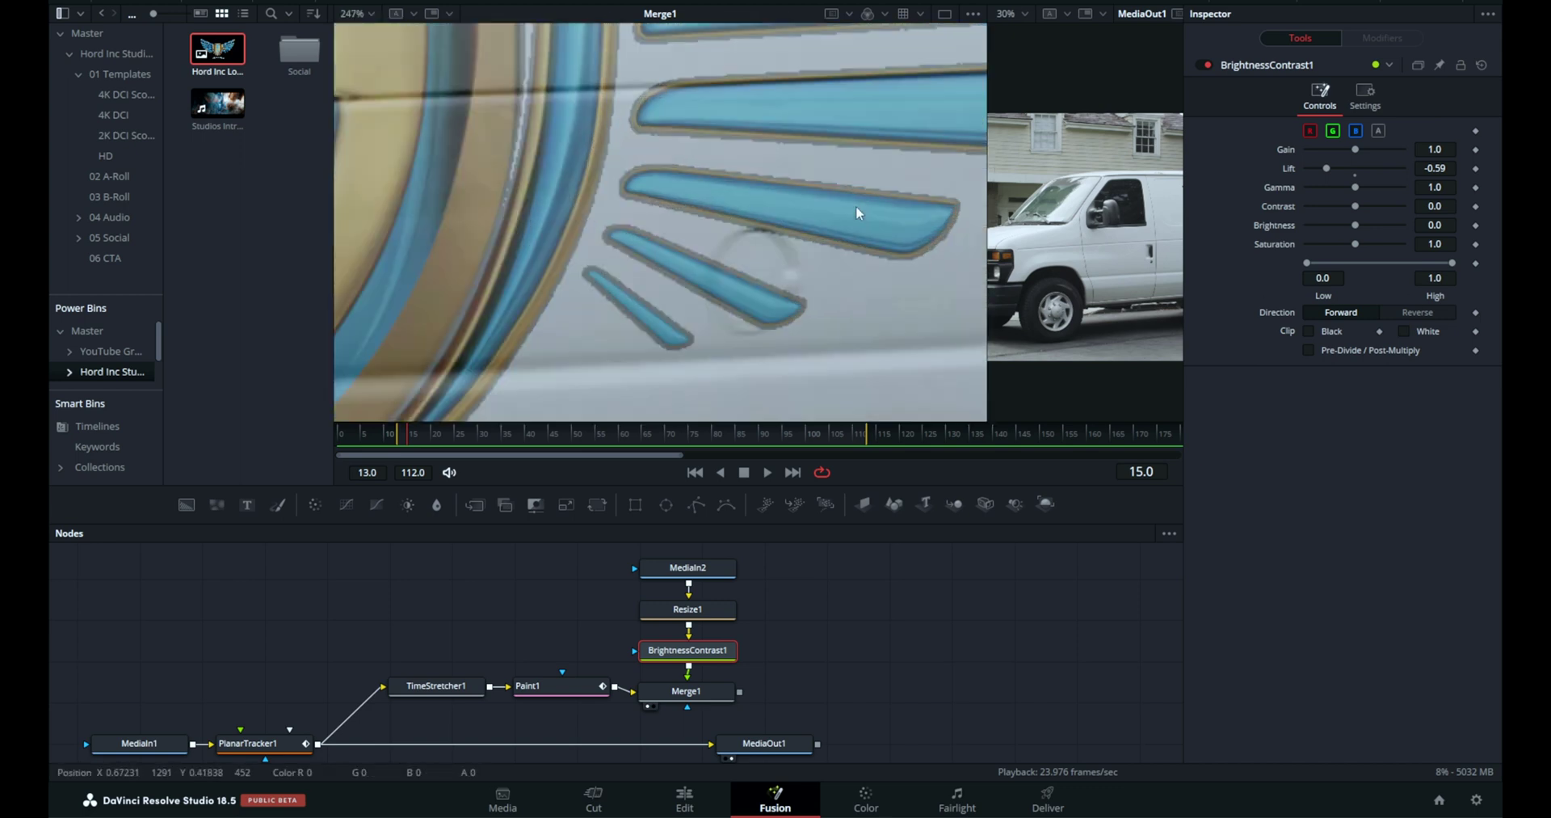
pyautogui.scroll(2, 881, 122)
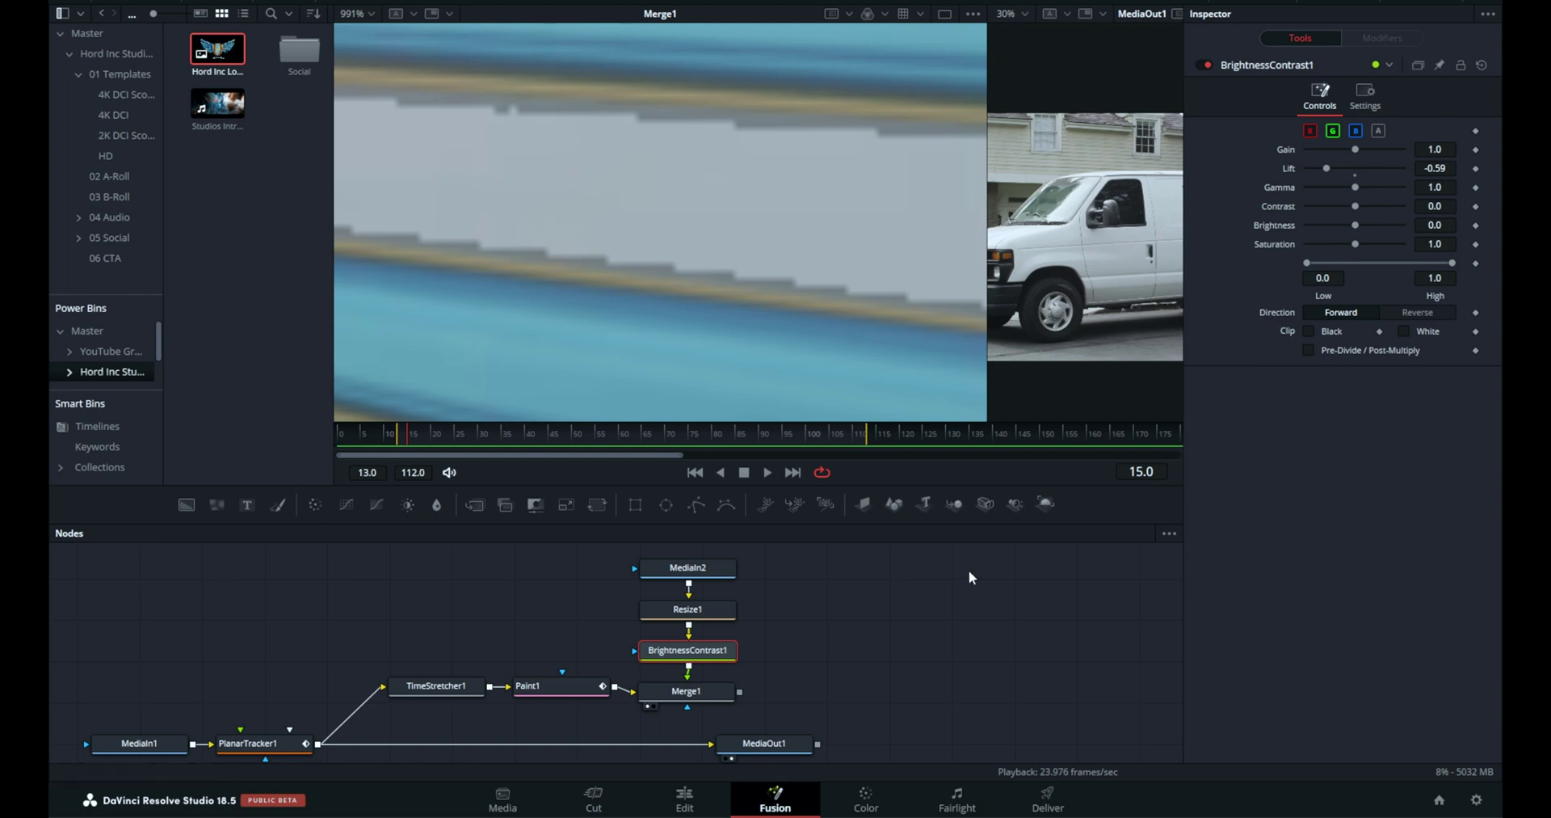
pyautogui.hotkey('ctrl', 'b')
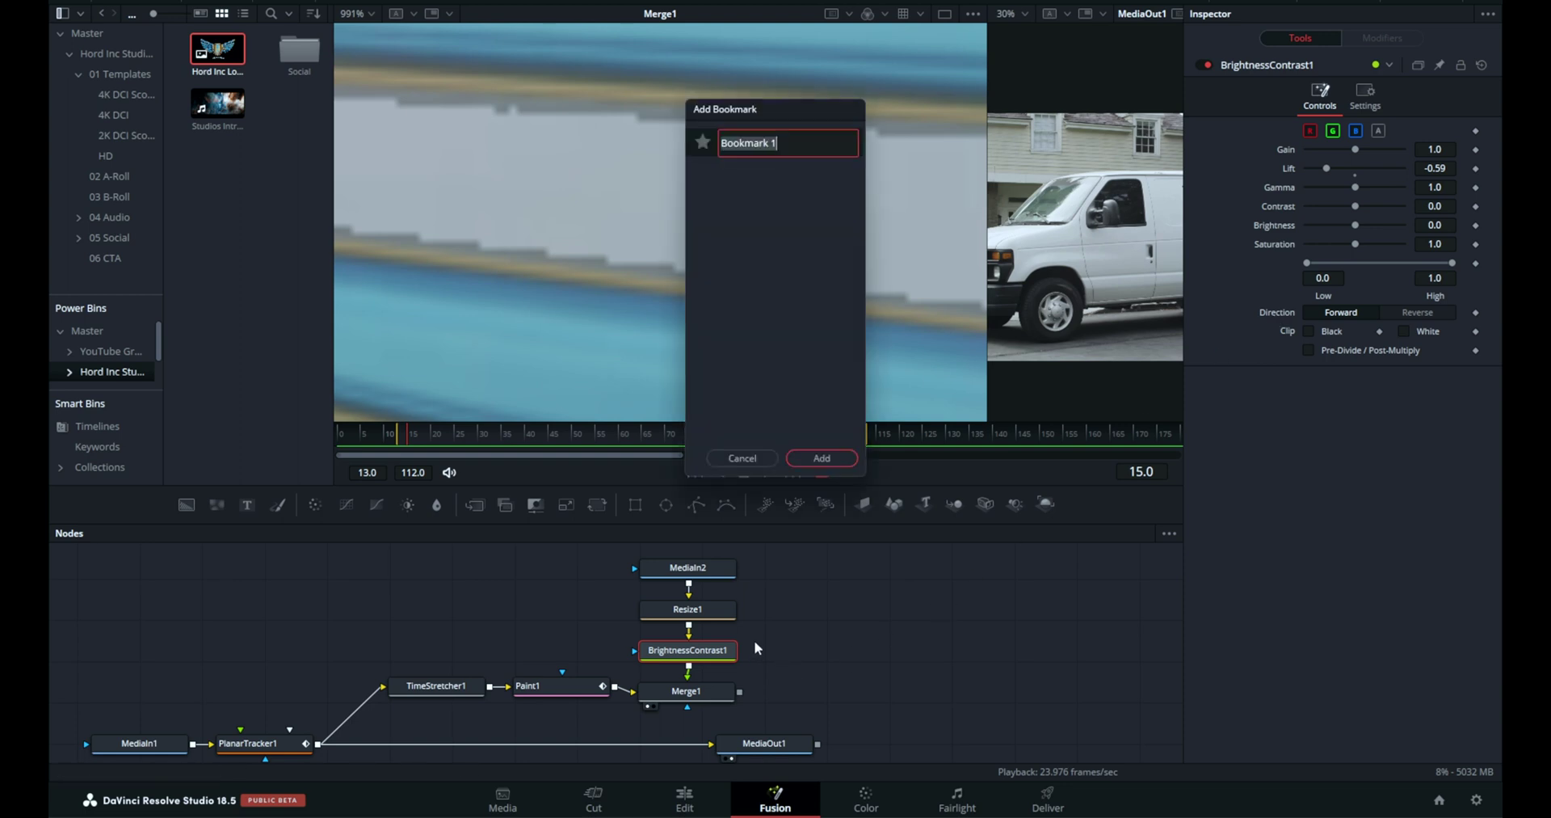
pyautogui.click(742, 458)
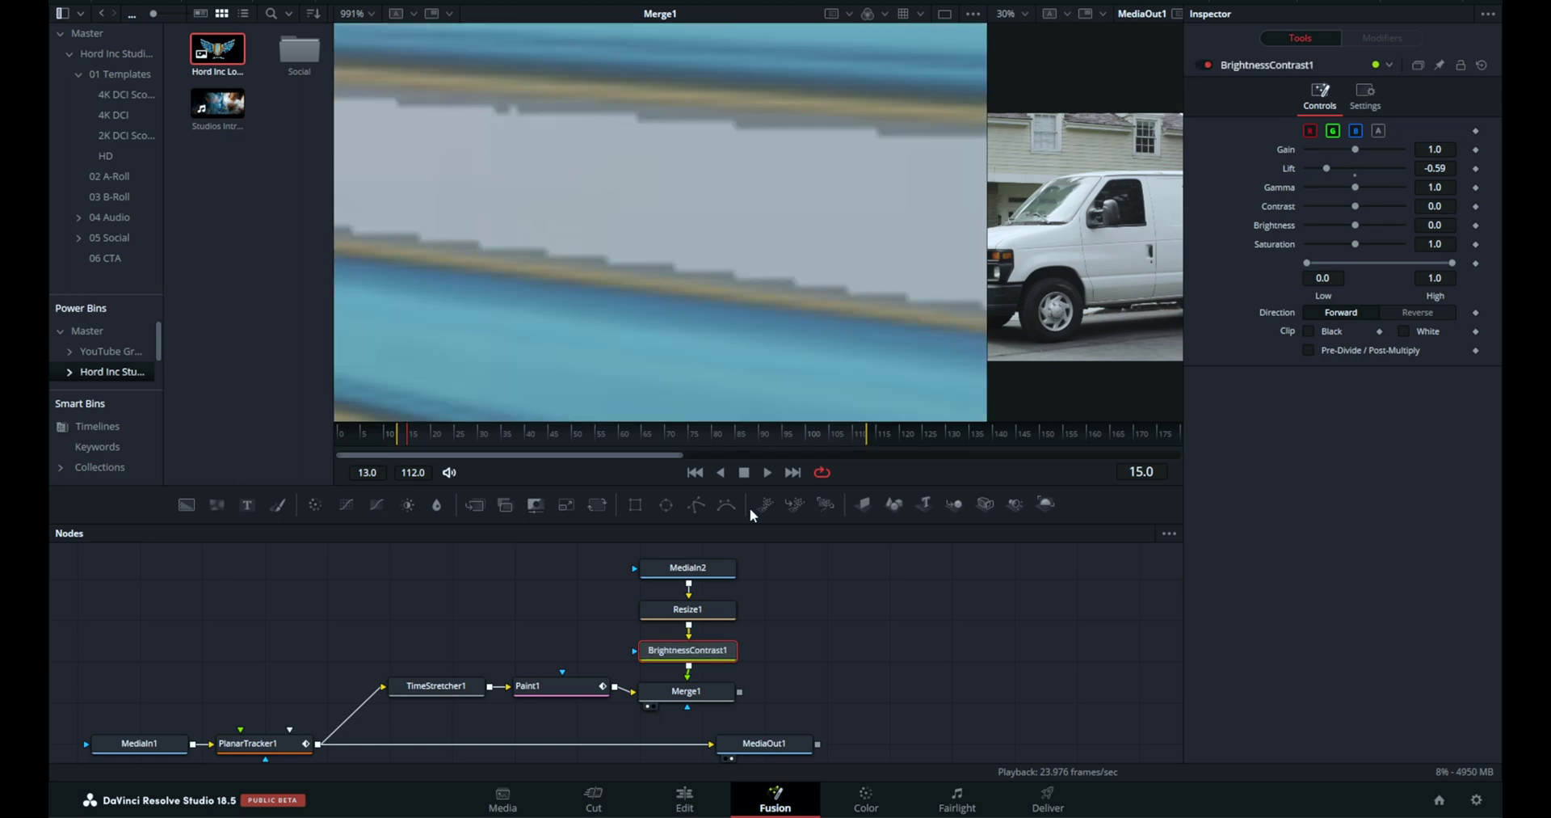
pyautogui.hotkey('ctrl', 'p')
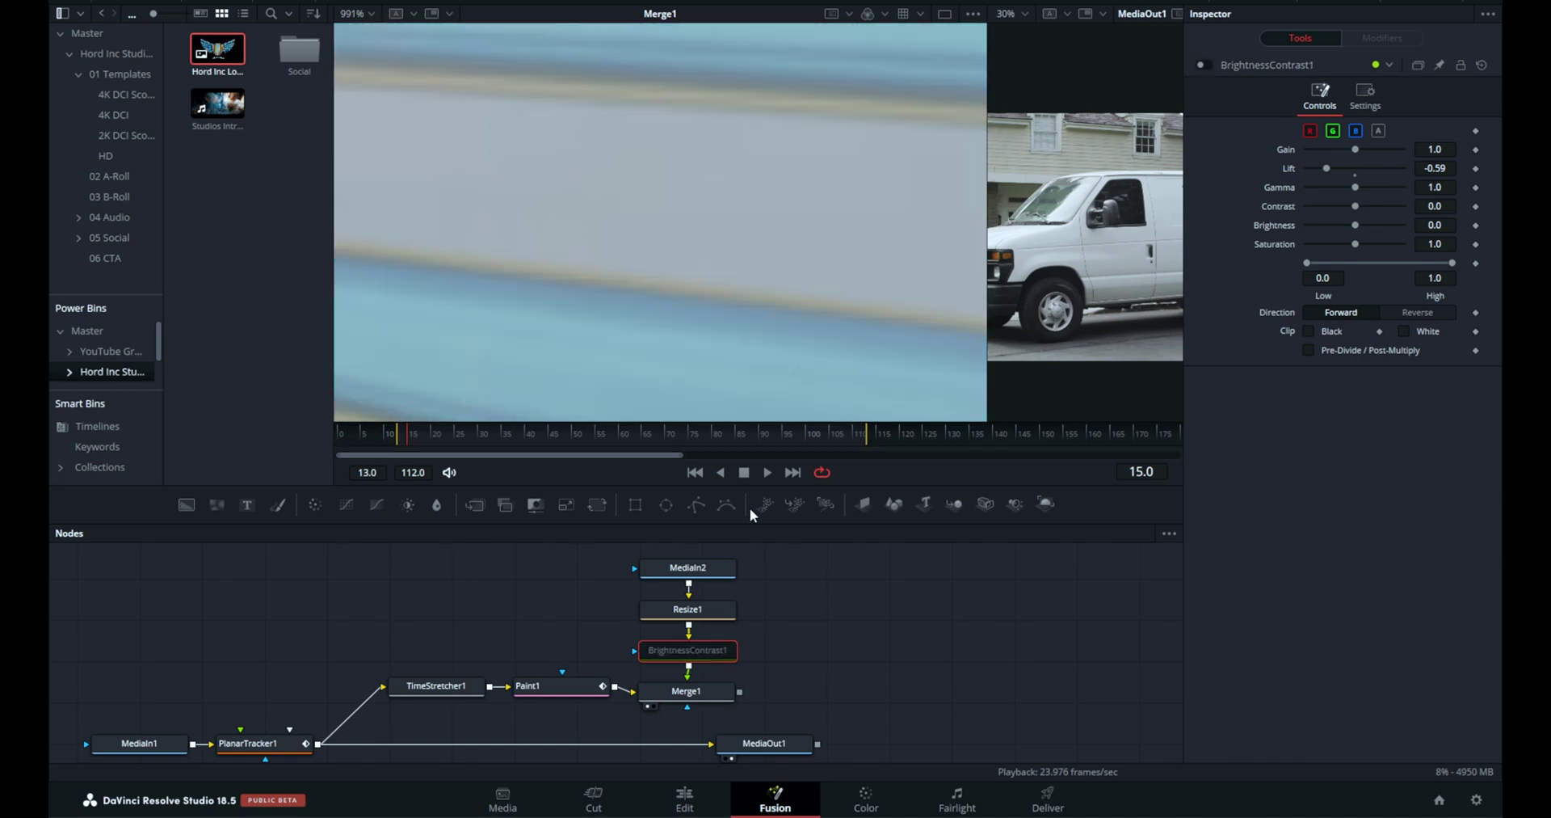
pyautogui.hotkey('ctrl', 'p')
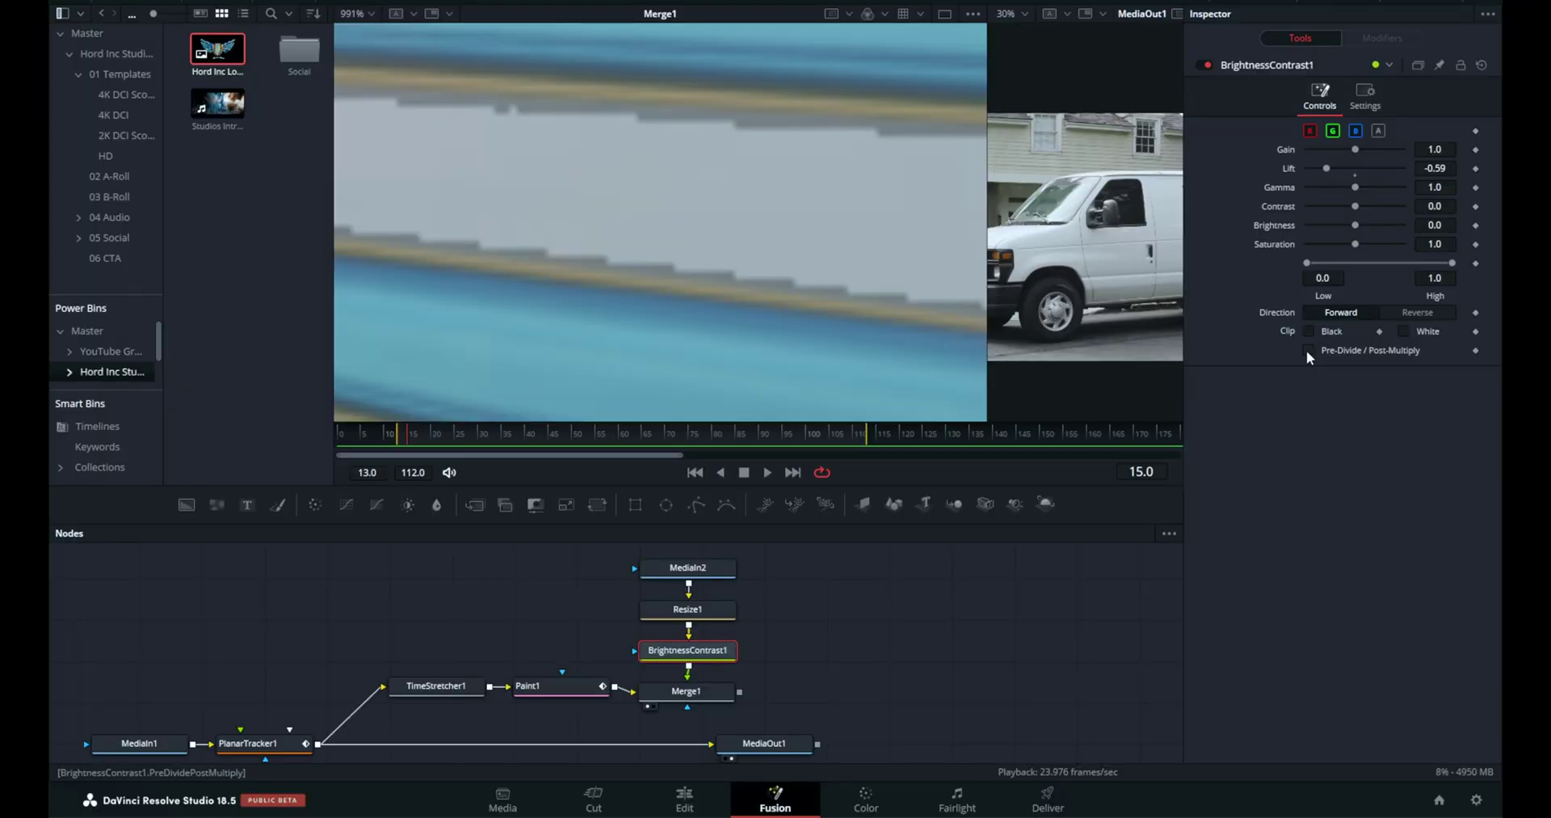
# Enable Pre-Divide / Post-Multiply on BrightnessContrast1 to smooth the logo's stepped edges
pyautogui.click(1308, 350)
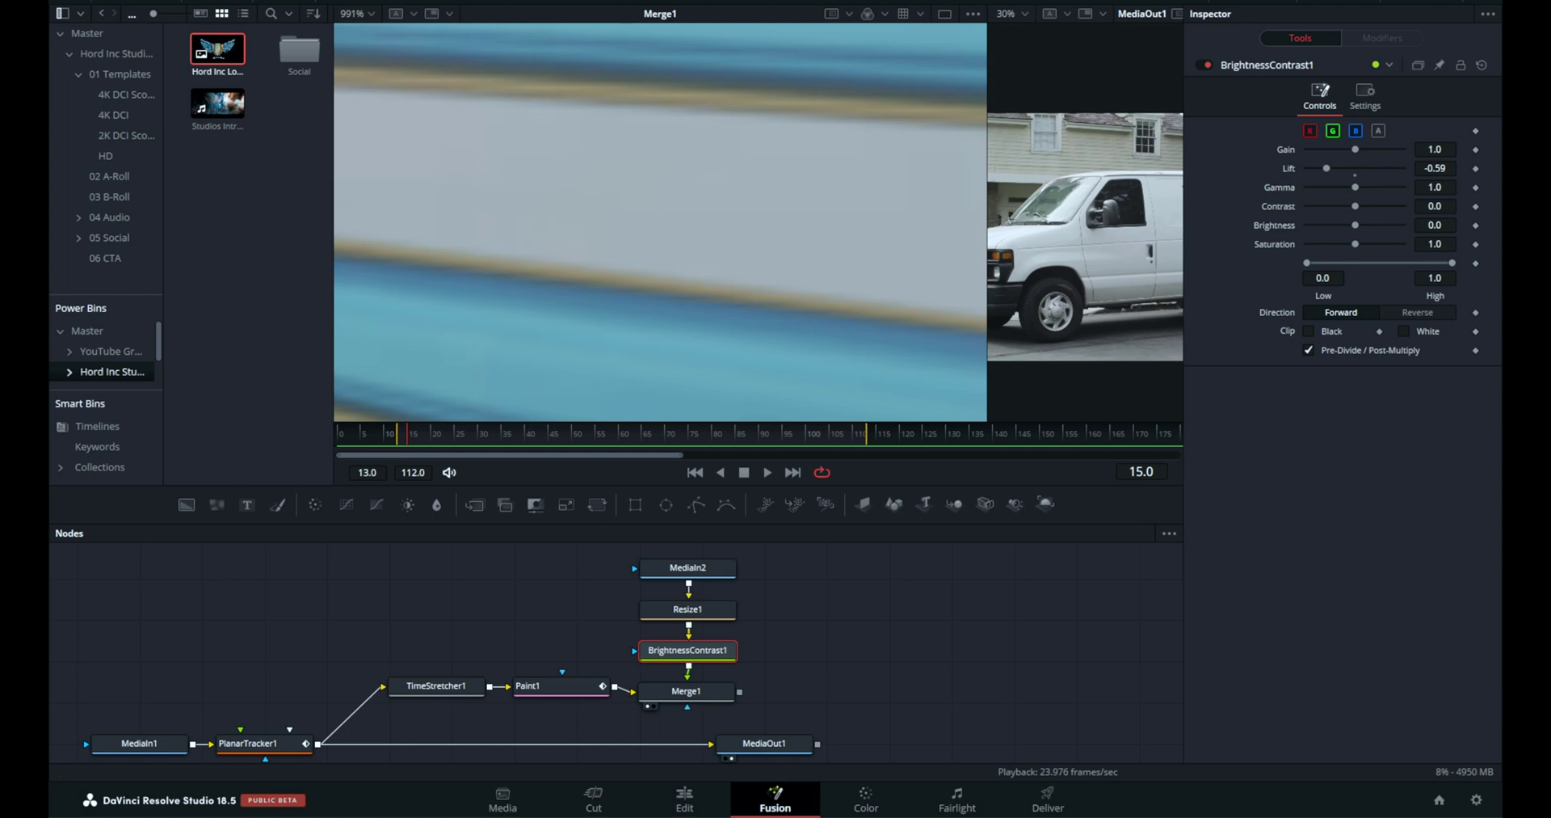
# Fit the whole van composite in the viewer and select the BrightnessContrast1 node
pyautogui.hotkey('ctrl', 'f')
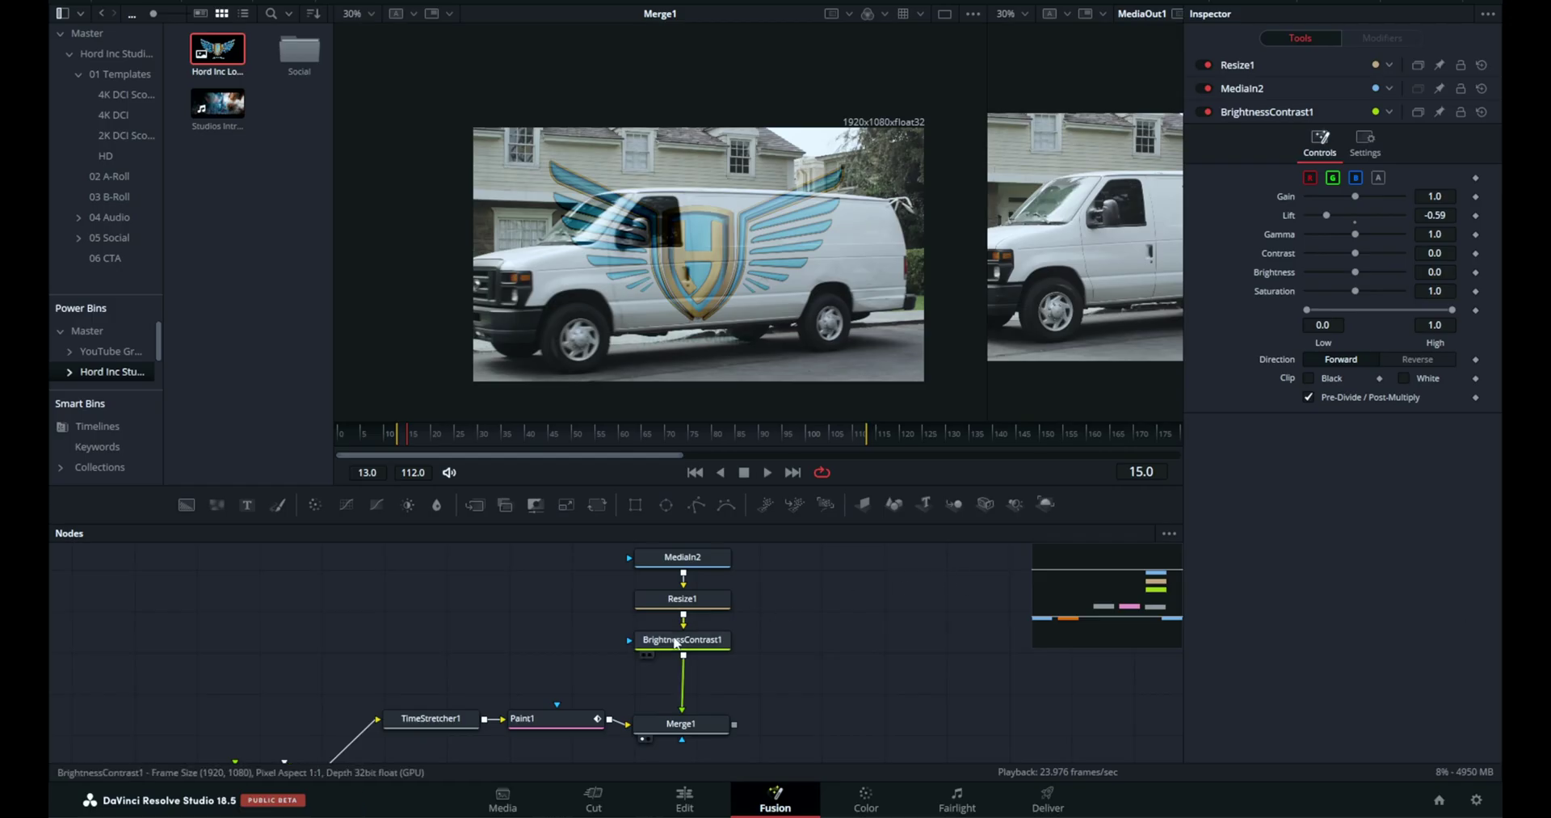
pyautogui.click(681, 646)
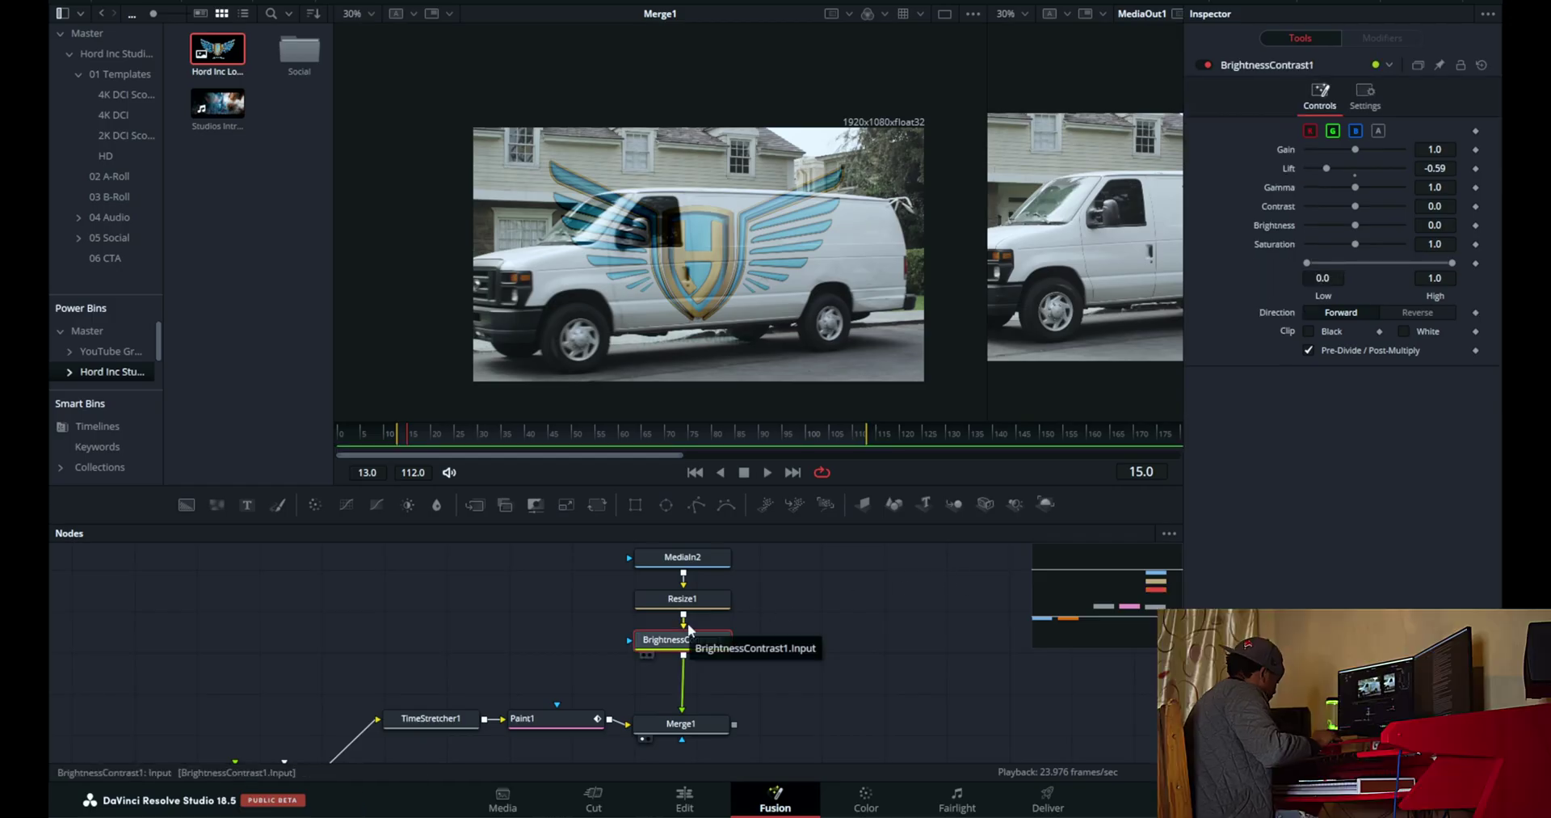
# Insert a Corner Positioner node after BrightnessContrast1 via the tool search 'cor'
pyautogui.hotkey('shift', 'space')
pyautogui.write('cor')
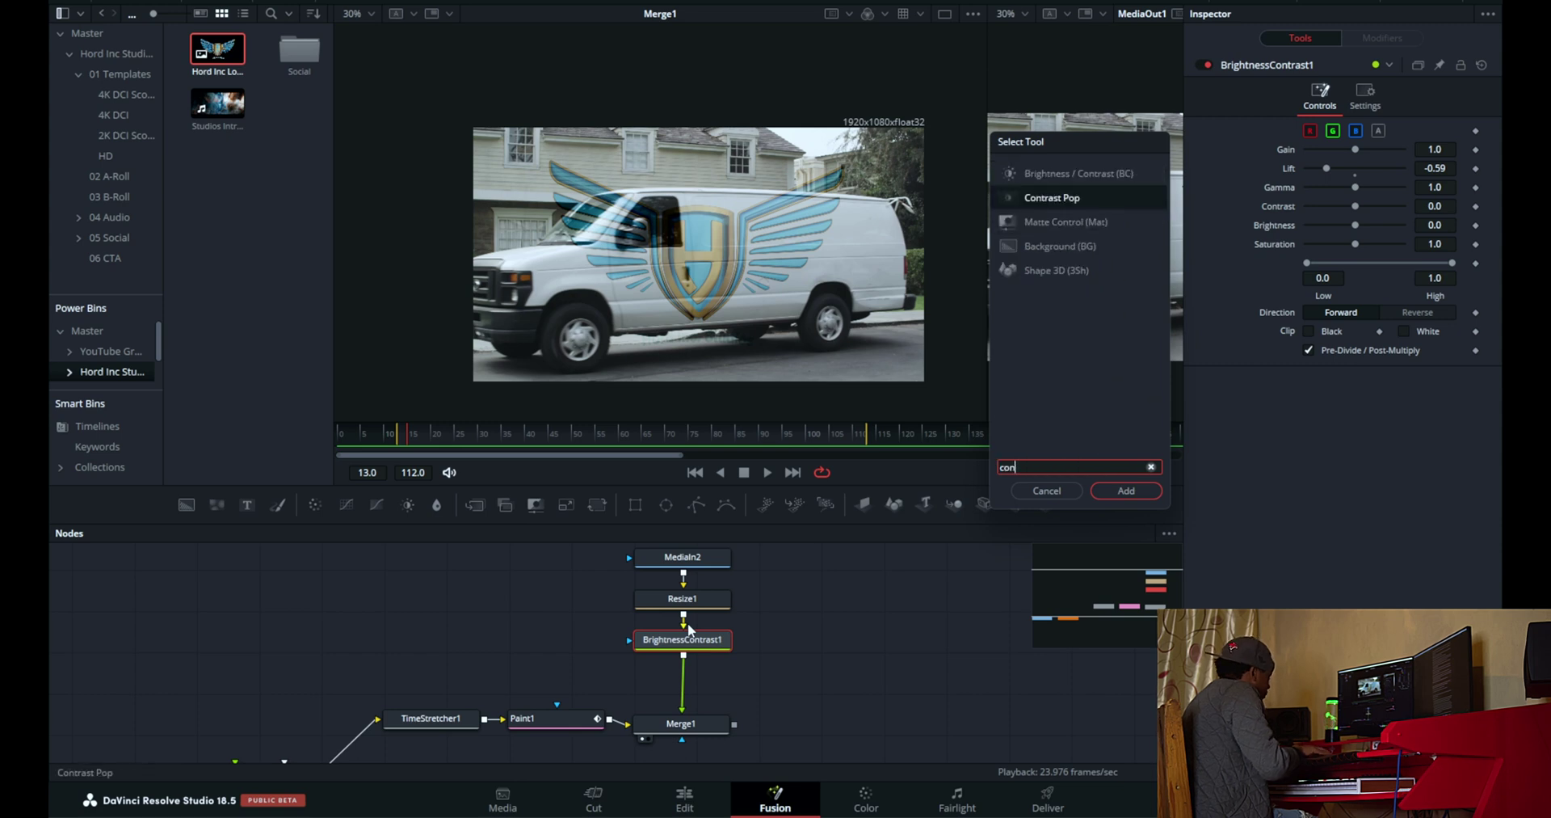
pyautogui.press('BackSpace')
pyautogui.write('r')
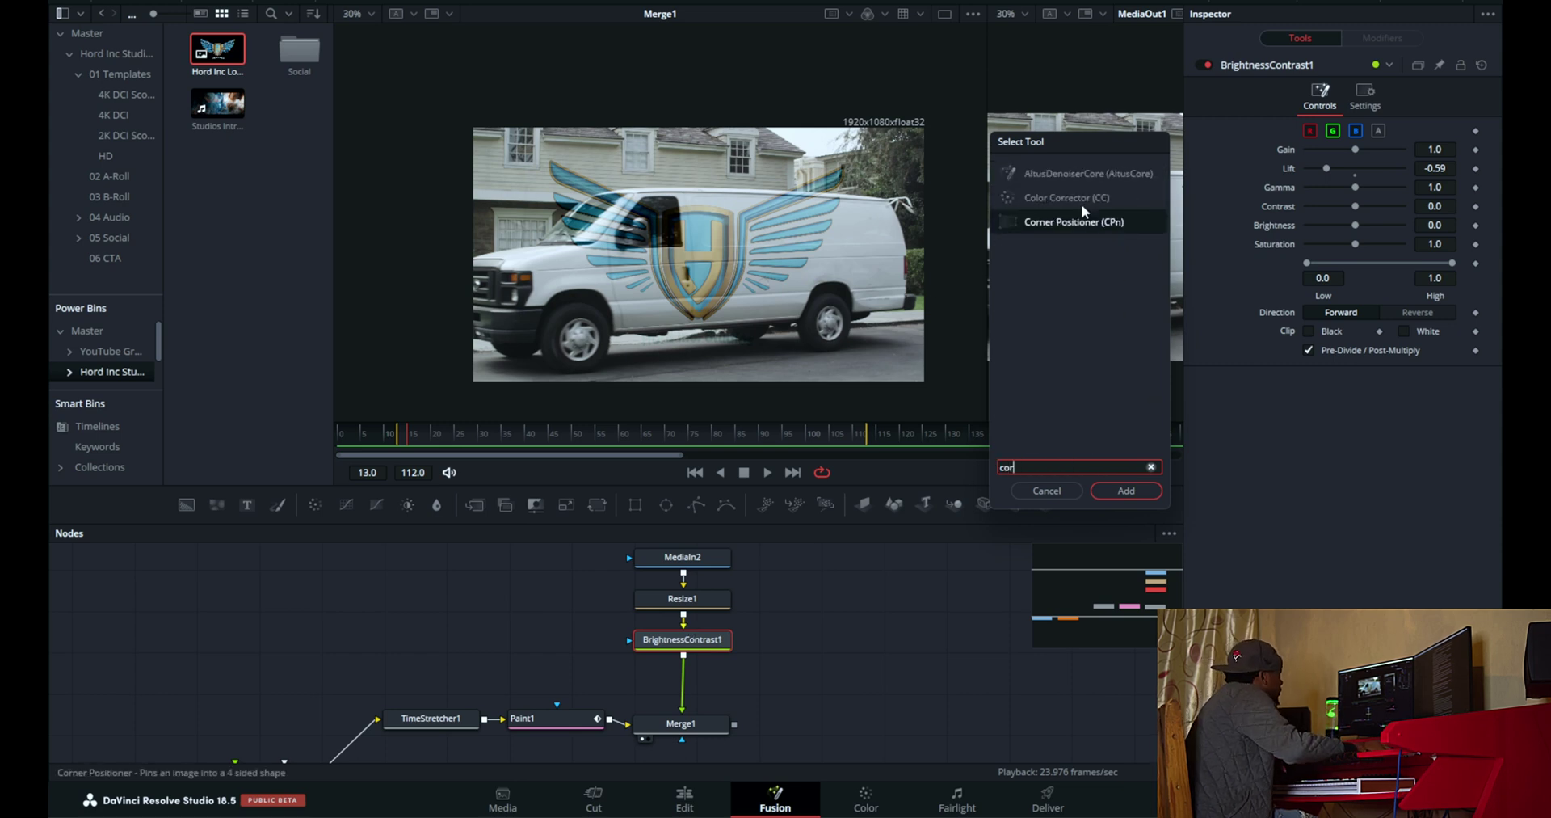
pyautogui.click(1138, 496)
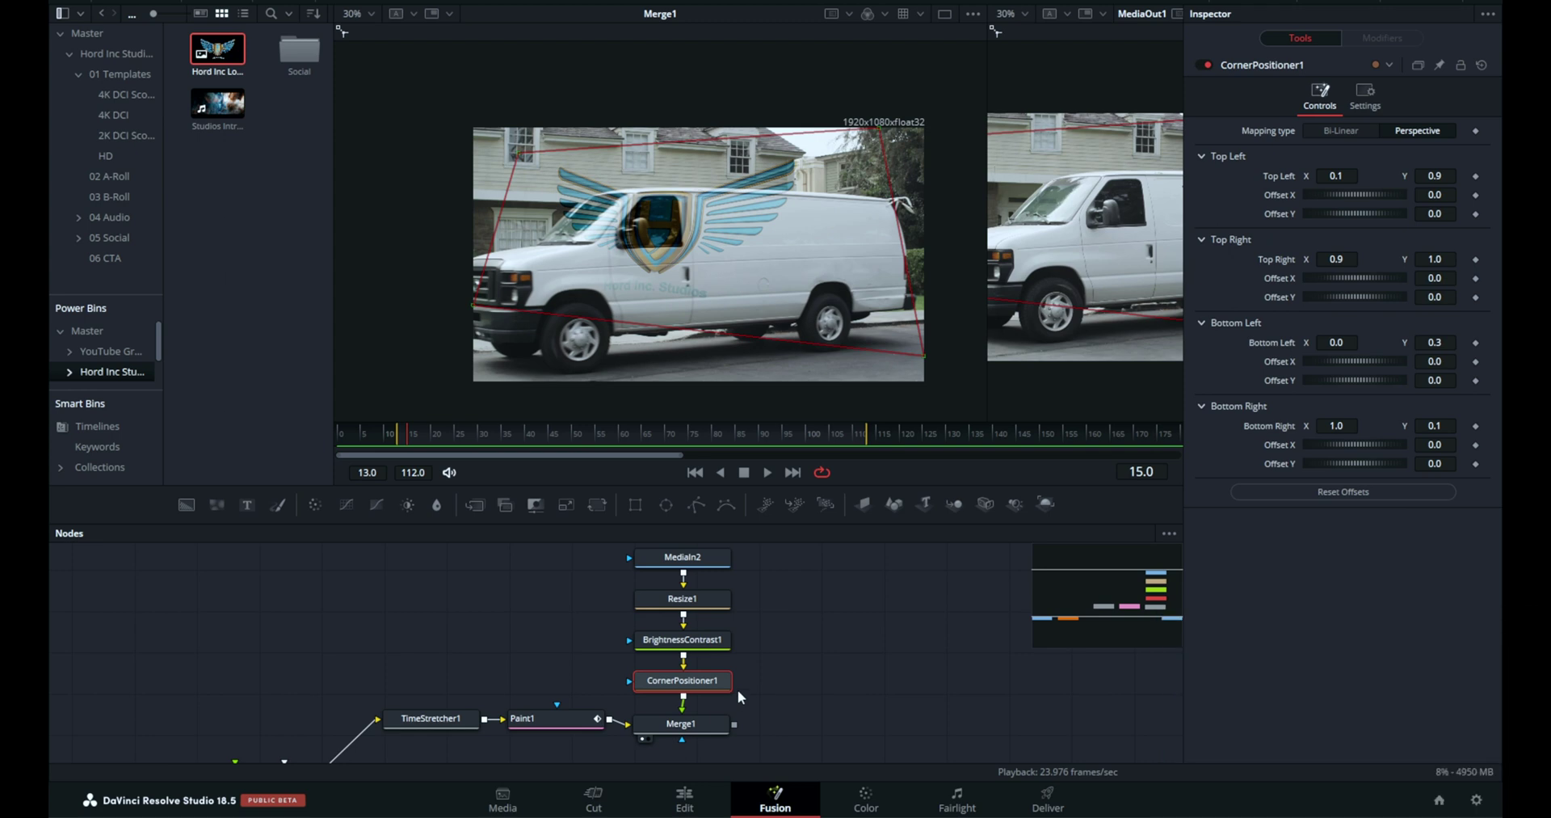
# Drag the logo's four corners onto the van's side panel, raising the bottom corners for perspective
pyautogui.moveTo(515, 153); pyautogui.dragTo(690, 198)
pyautogui.moveTo(472, 306); pyautogui.dragTo(696, 323)
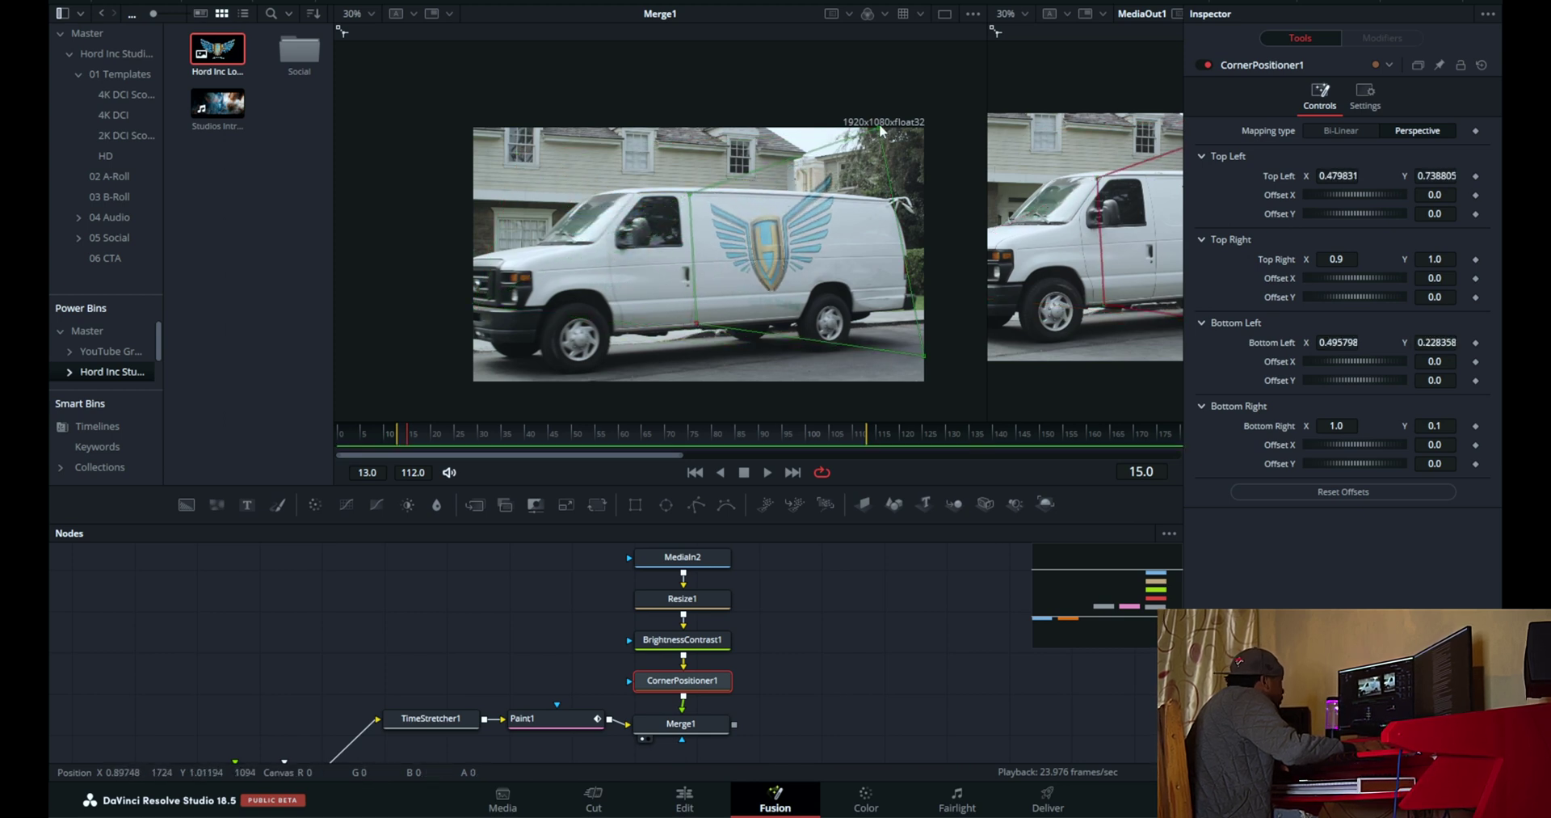
pyautogui.moveTo(881, 131); pyautogui.dragTo(891, 200)
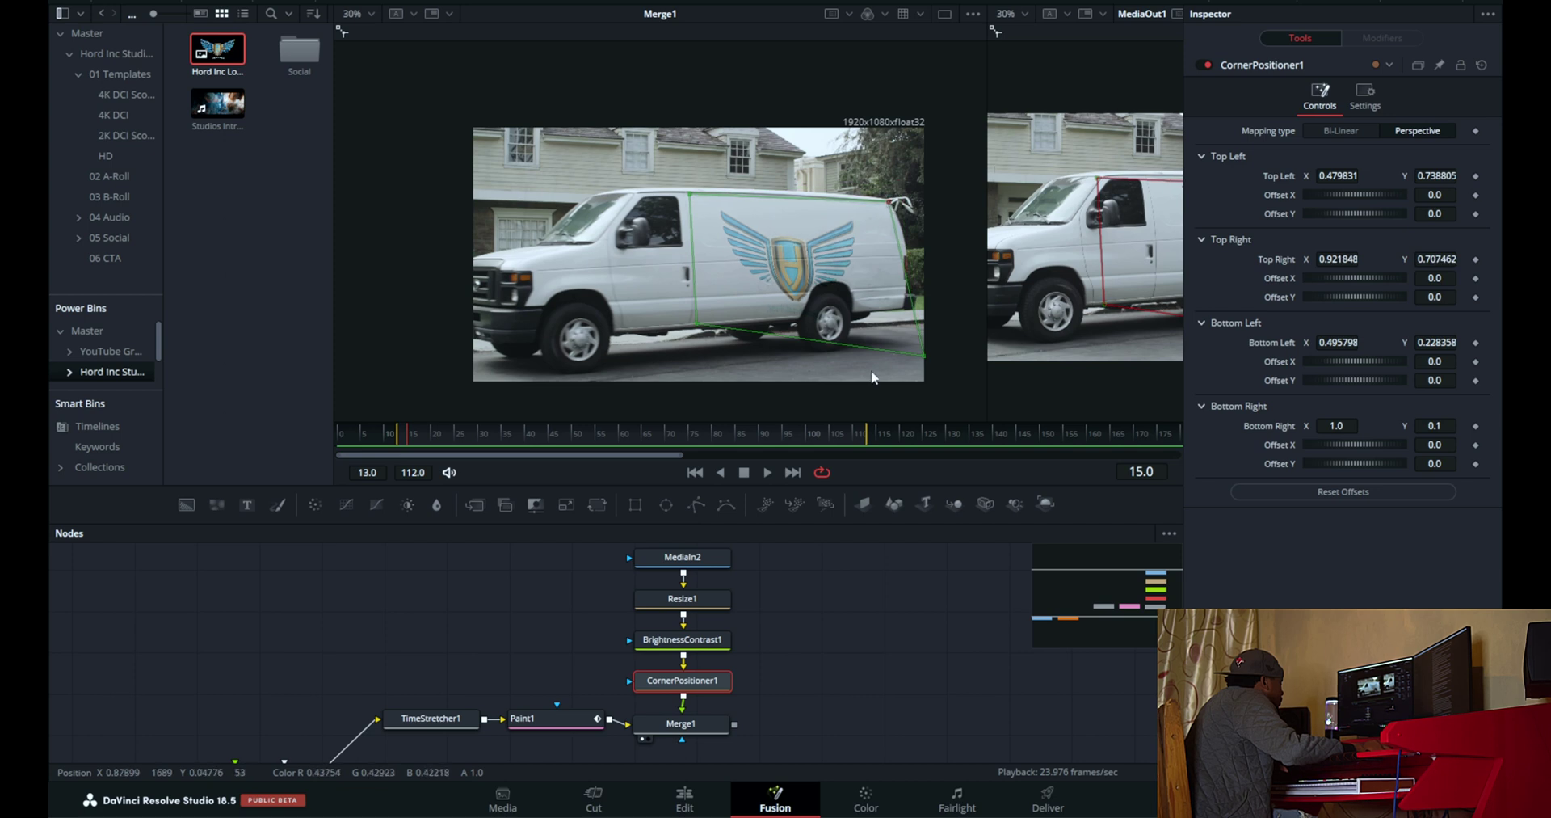
pyautogui.moveTo(924, 355); pyautogui.dragTo(901, 312)
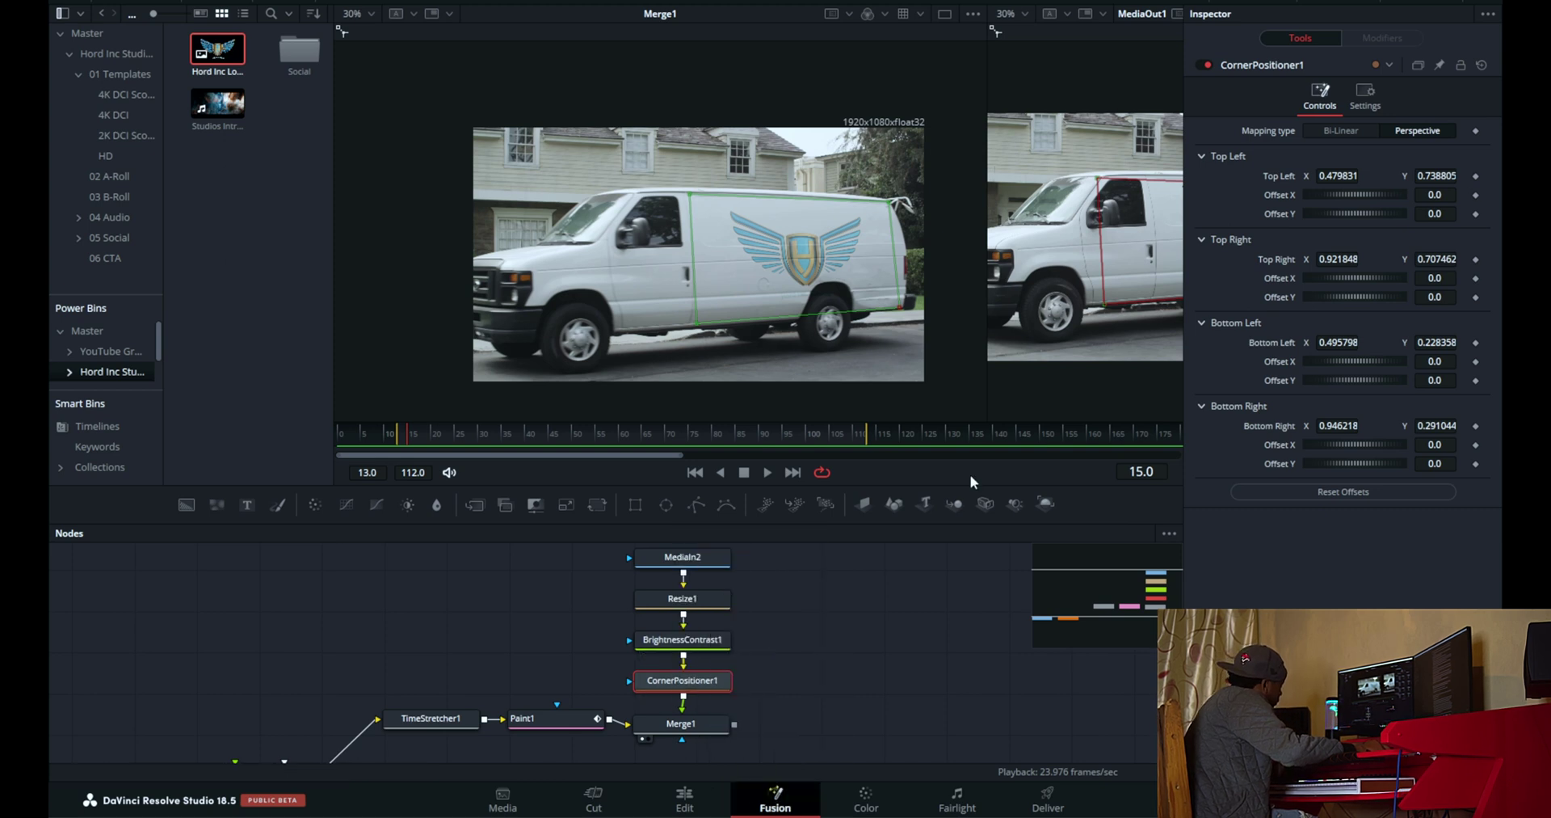
pyautogui.moveTo(701, 330); pyautogui.dragTo(699, 301)
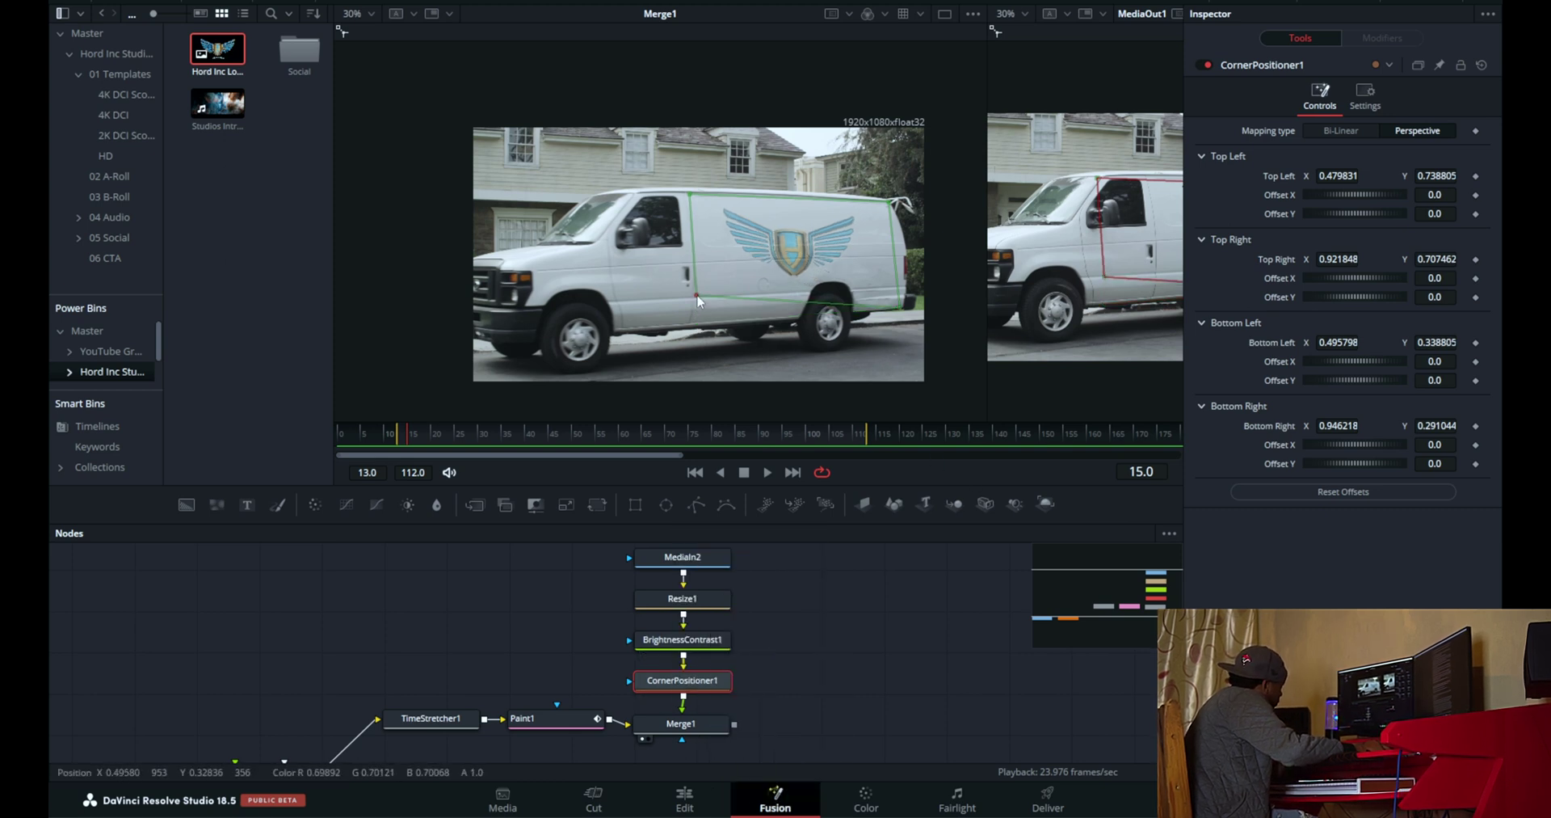
pyautogui.moveTo(902, 309); pyautogui.dragTo(902, 291)
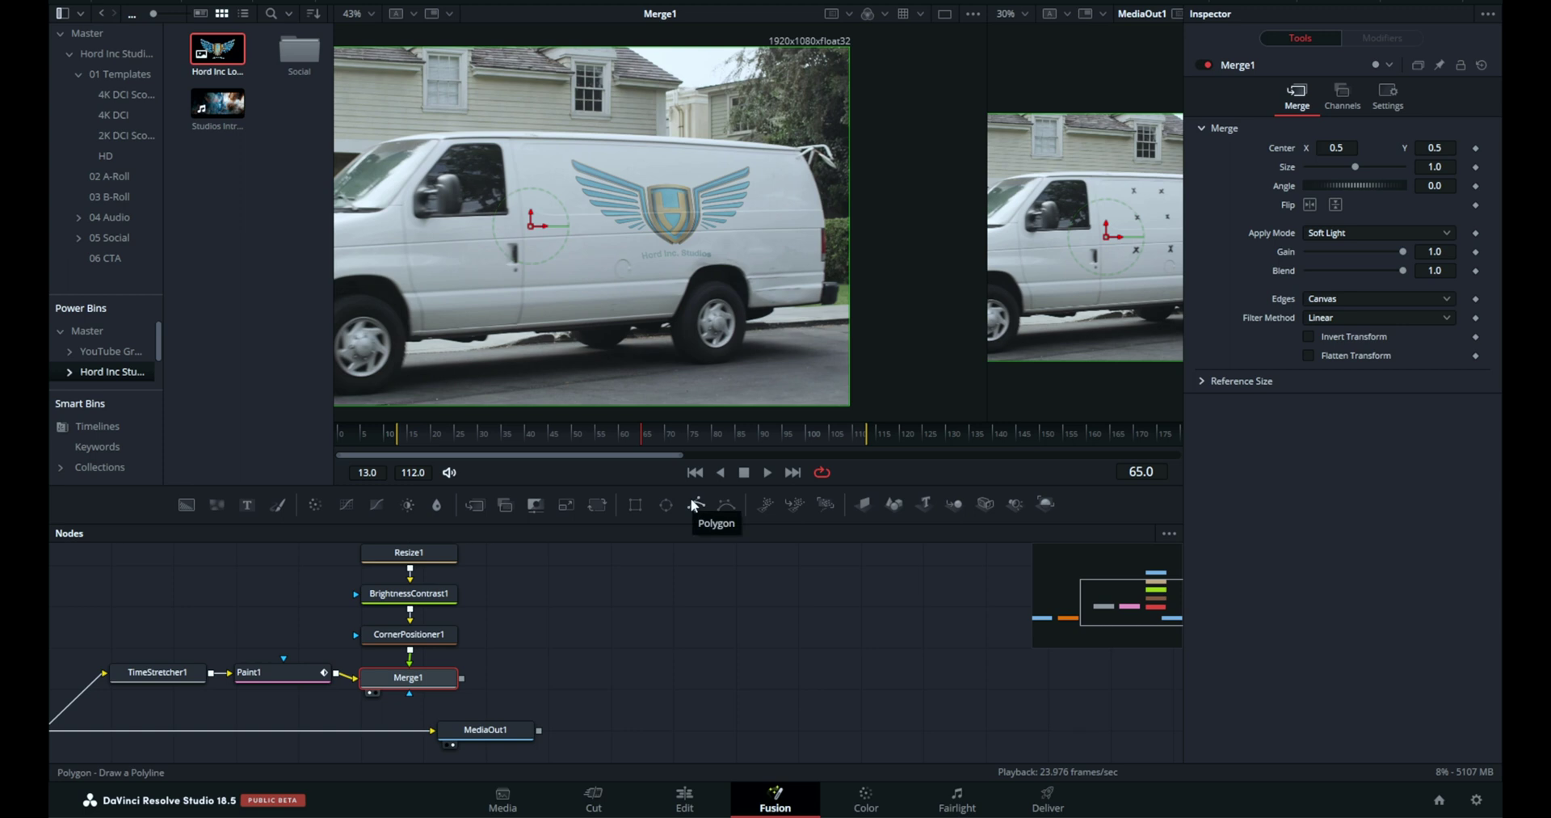
# Add a Polygon1 mask node, move MediaOut1 lower for room, and select Polygon1
pyautogui.moveTo(691, 501); pyautogui.dragTo(559, 627)
pyautogui.click(492, 730)
pyautogui.moveTo(530, 741); pyautogui.dragTo(677, 730)
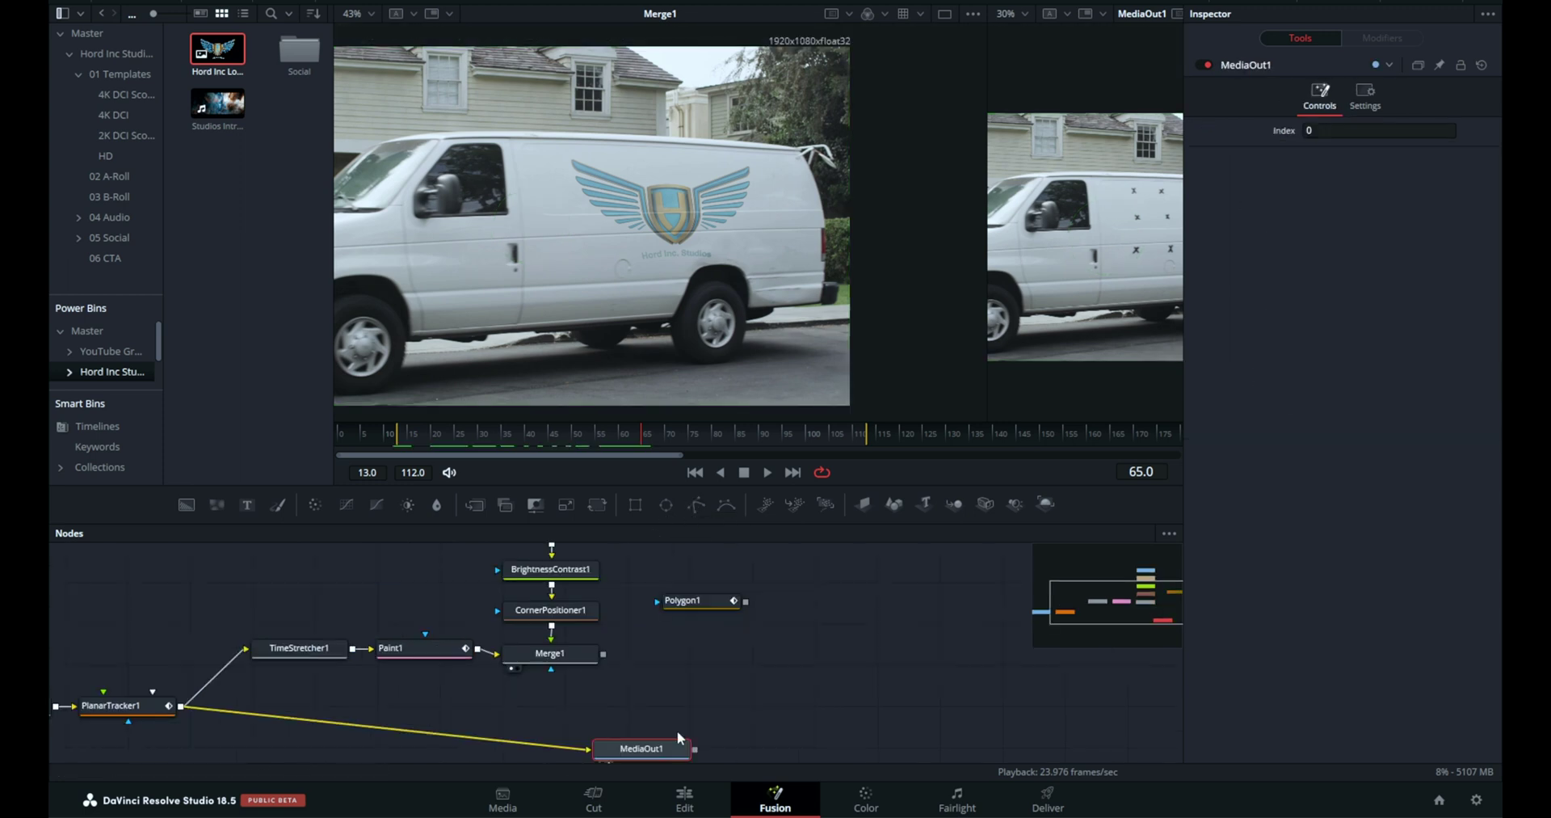
pyautogui.click(713, 602)
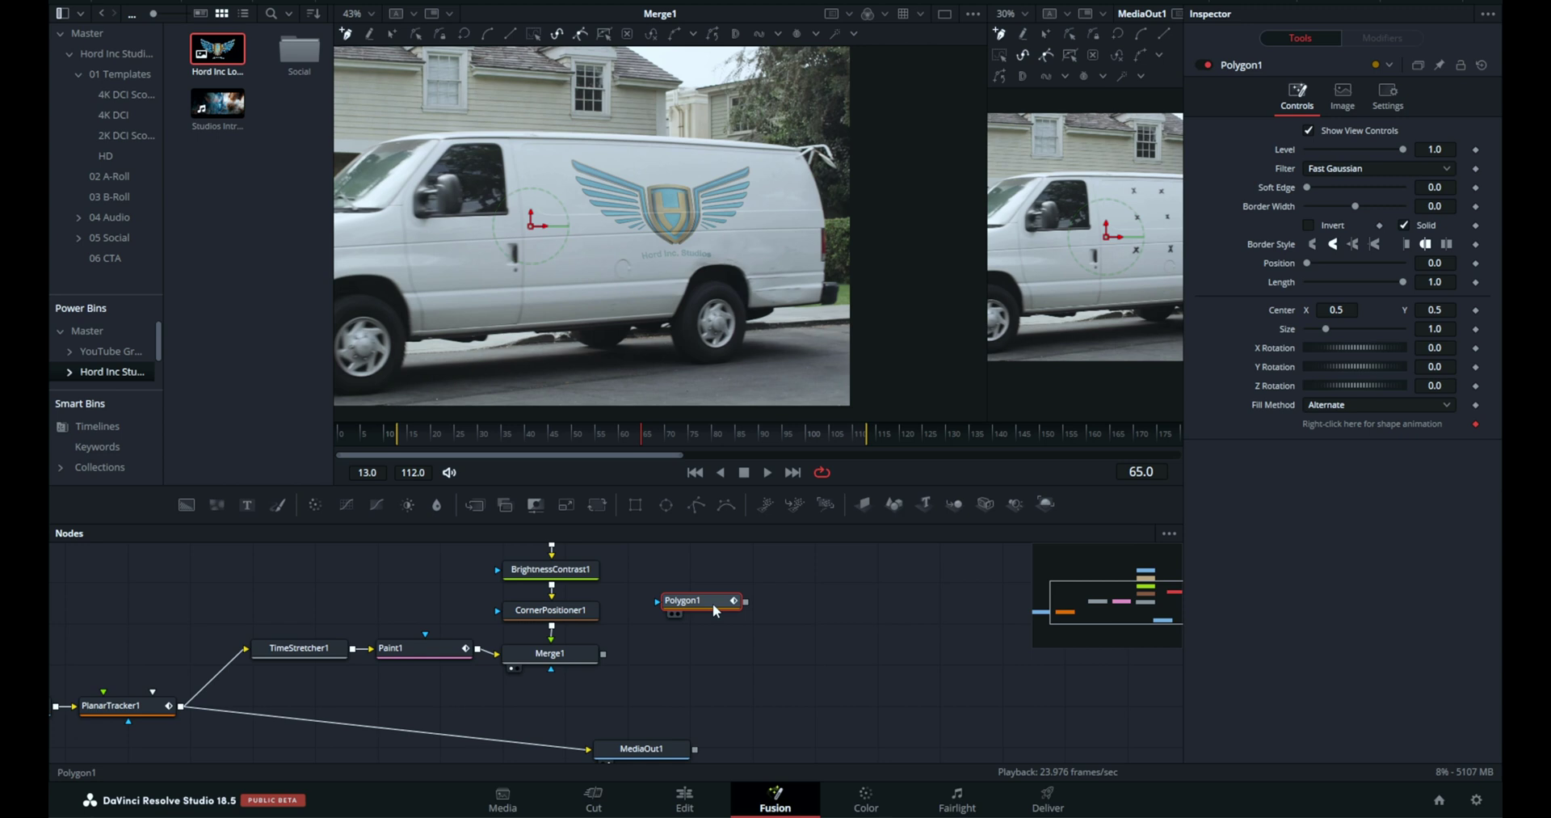
# Start the polygon at the door's top edge and trace down the door and around the wheel arch
pyautogui.scroll(3, 474, 278)
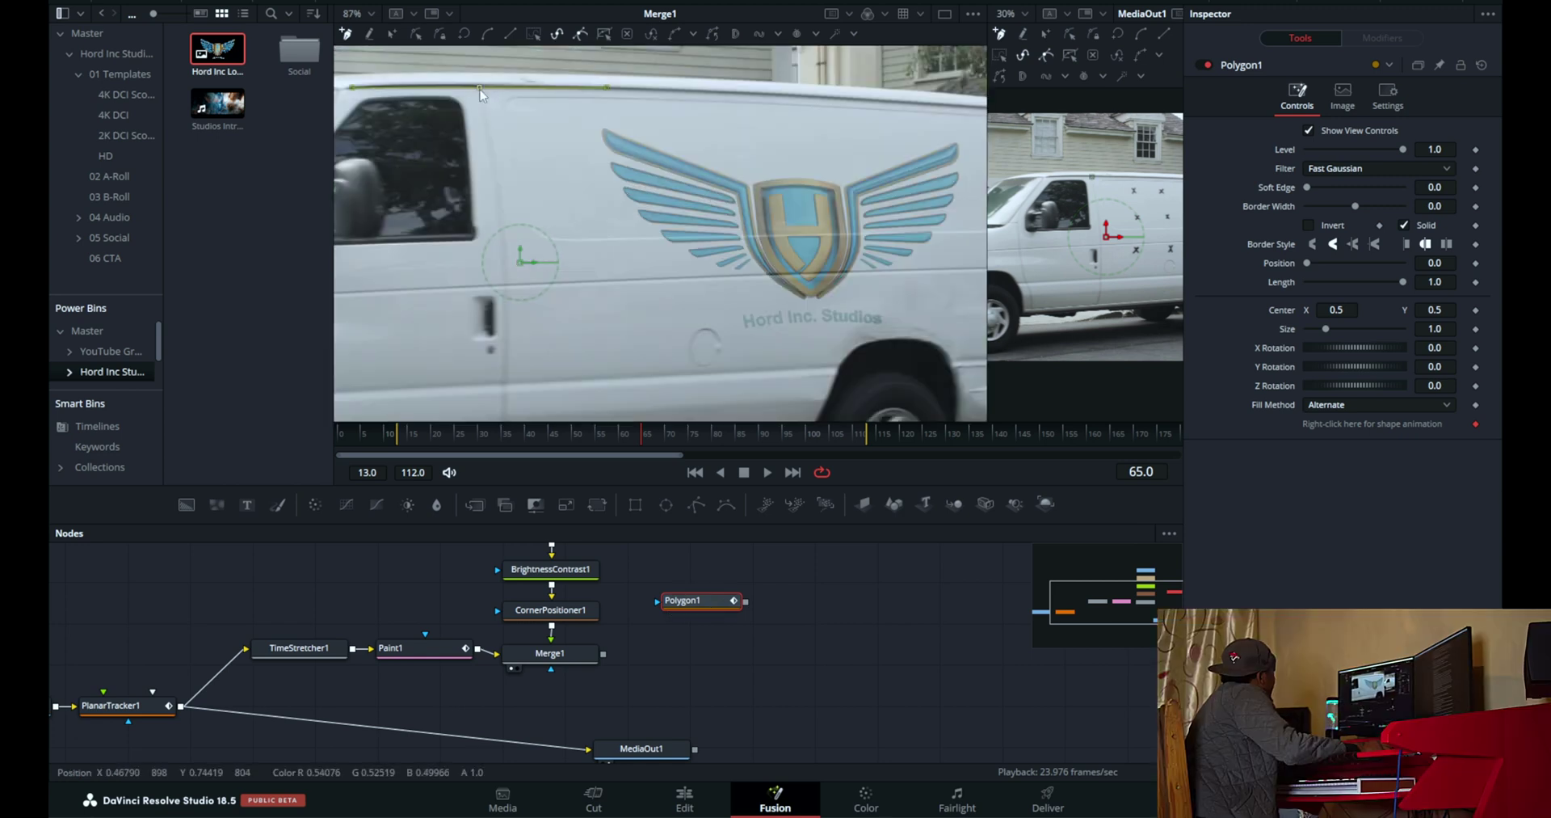
pyautogui.scroll(-4, 474, 278)
pyautogui.scroll(-2, 474, 278)
pyautogui.click(475, 278)
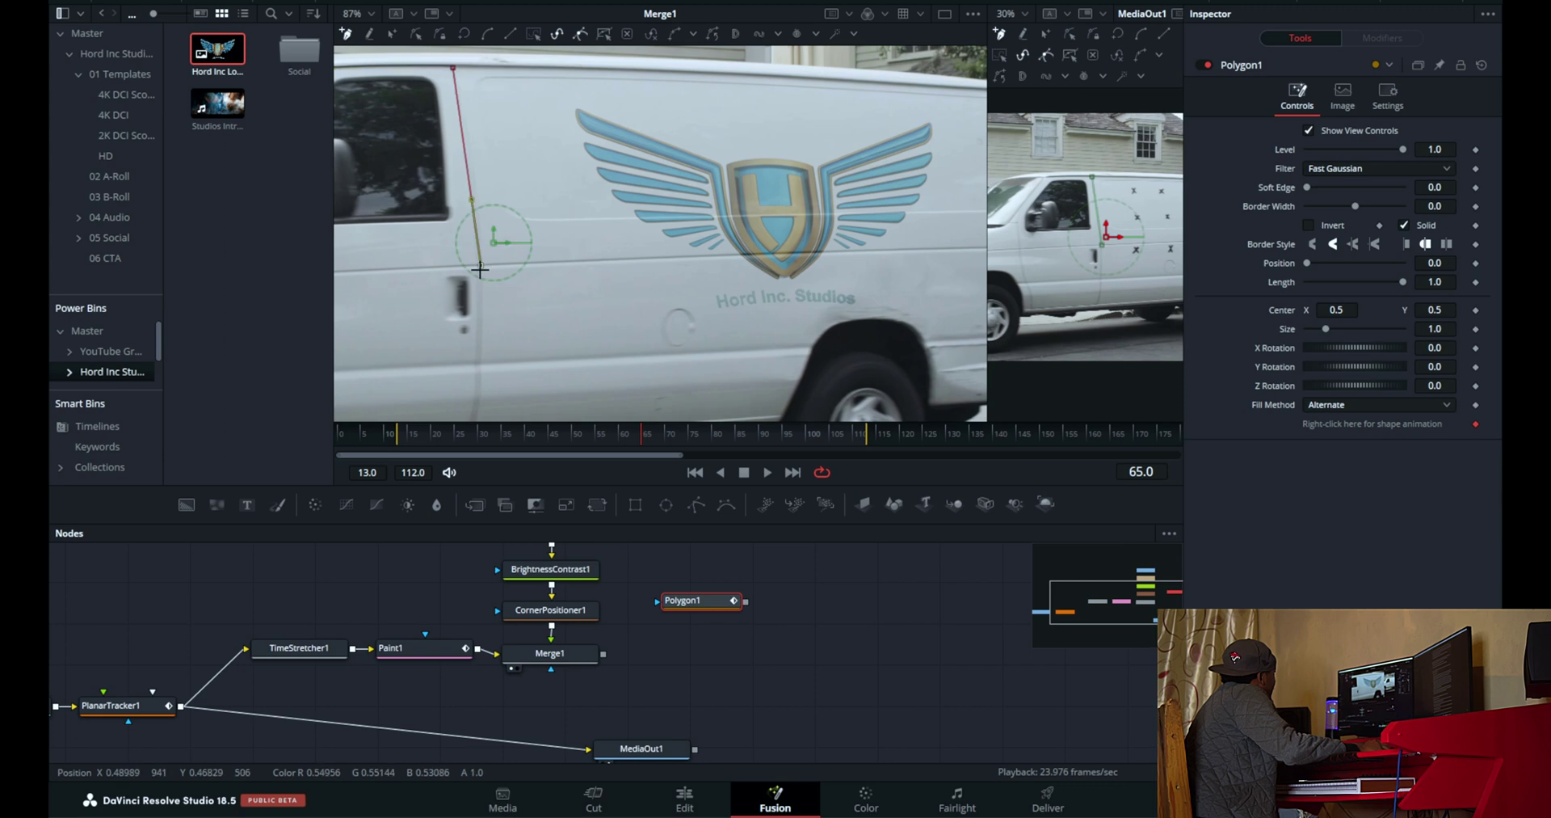
pyautogui.click(476, 375)
pyautogui.scroll(2, 513, 260)
pyautogui.click(816, 207)
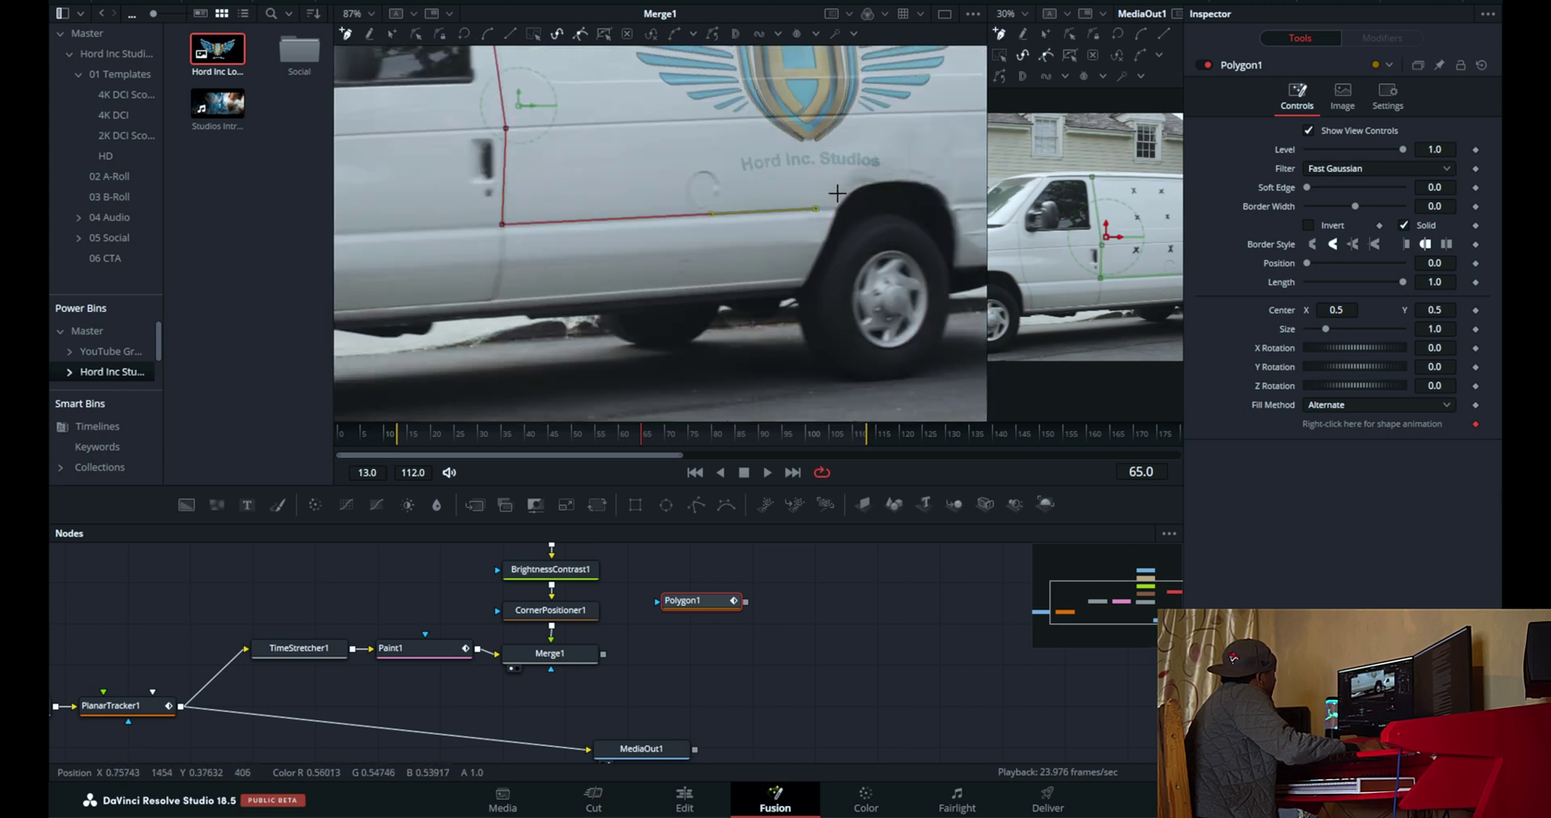
pyautogui.click(707, 267)
pyautogui.click(764, 257)
pyautogui.click(822, 271)
pyautogui.click(829, 289)
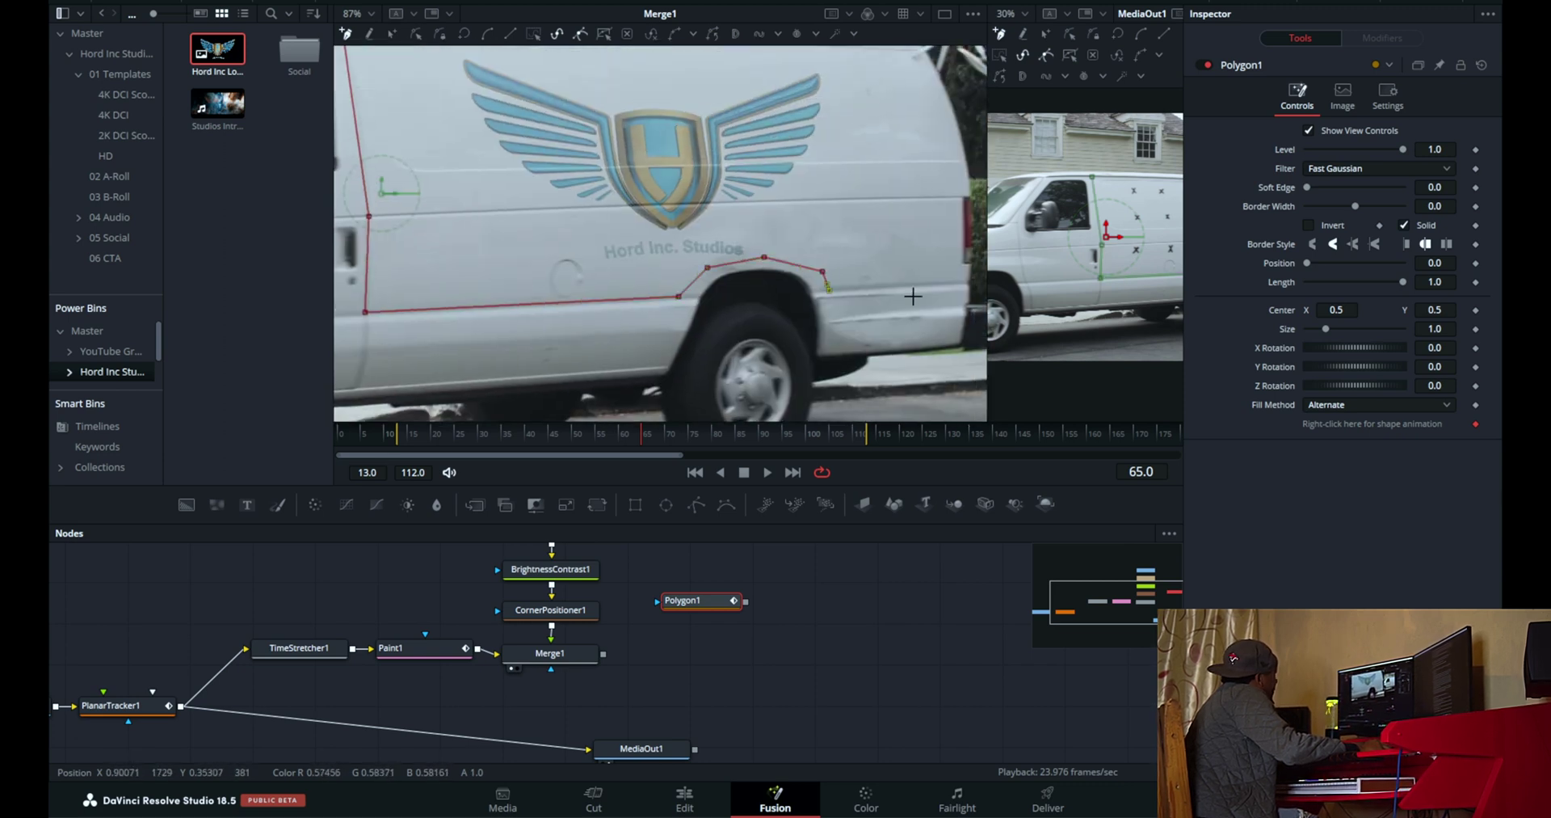
# Finish the polygon up the rear edge and close it on the first point, nudged slightly lower
pyautogui.click(923, 286)
pyautogui.click(931, 226)
pyautogui.click(933, 197)
pyautogui.scroll(3, 908, 137)
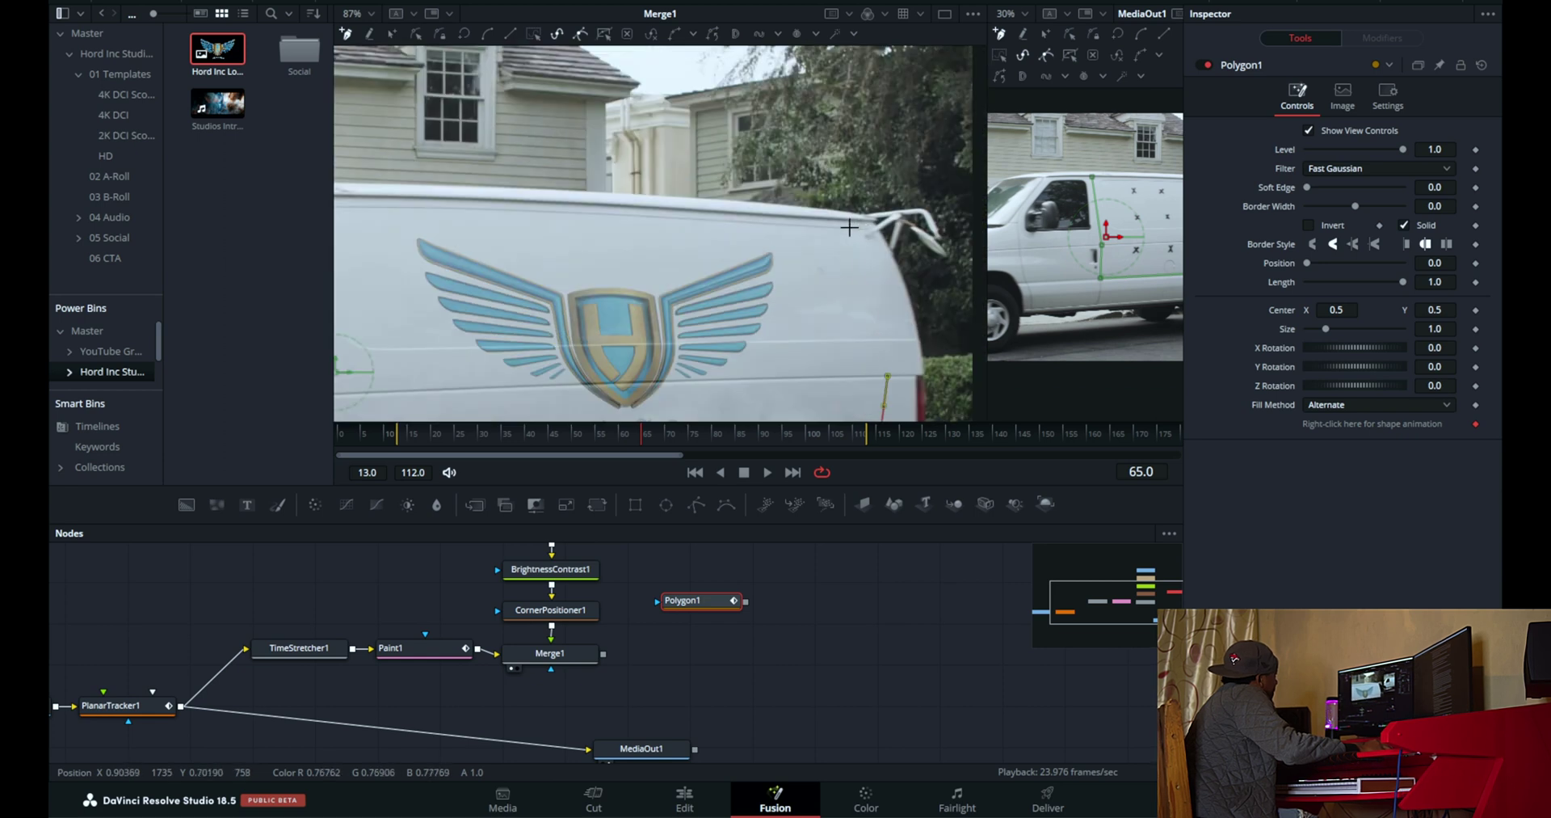
pyautogui.scroll(-2, 399, 172)
pyautogui.scroll(3, 399, 172)
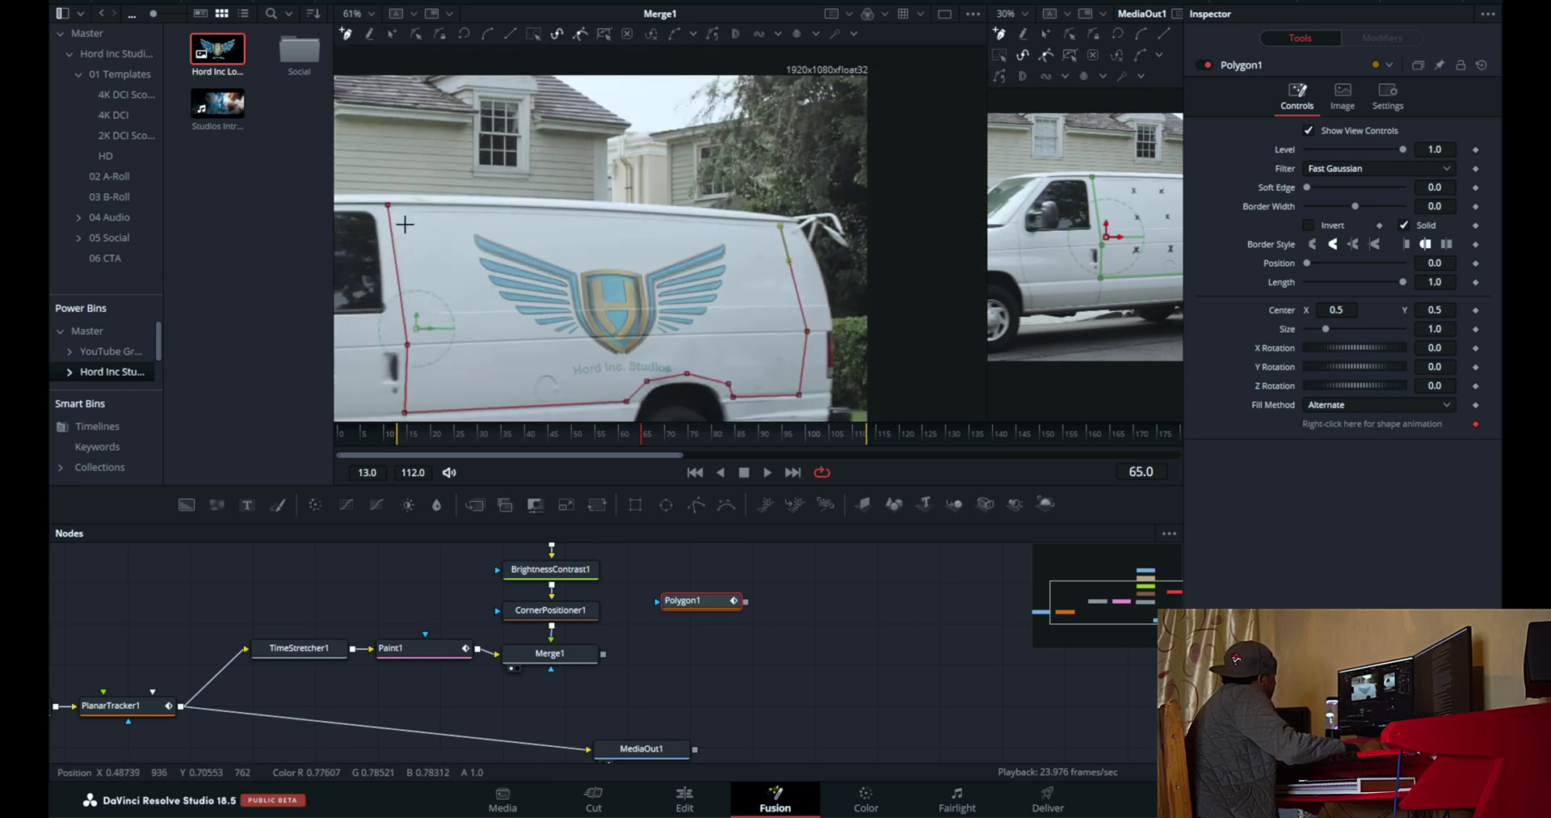
pyautogui.click(395, 191)
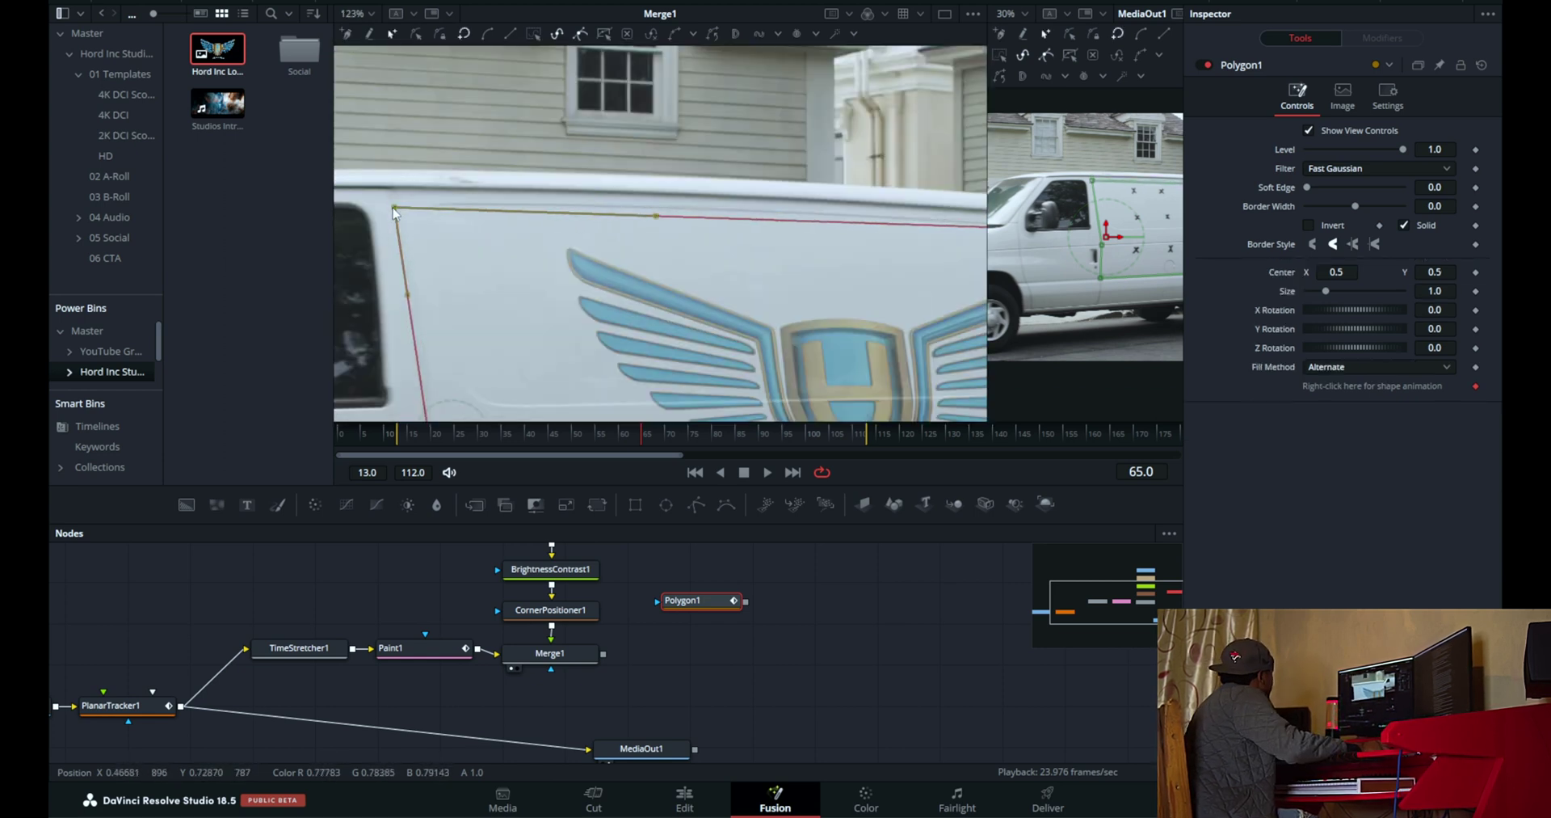
pyautogui.moveTo(395, 191); pyautogui.dragTo(391, 201)
pyautogui.scroll(-5, 391, 207)
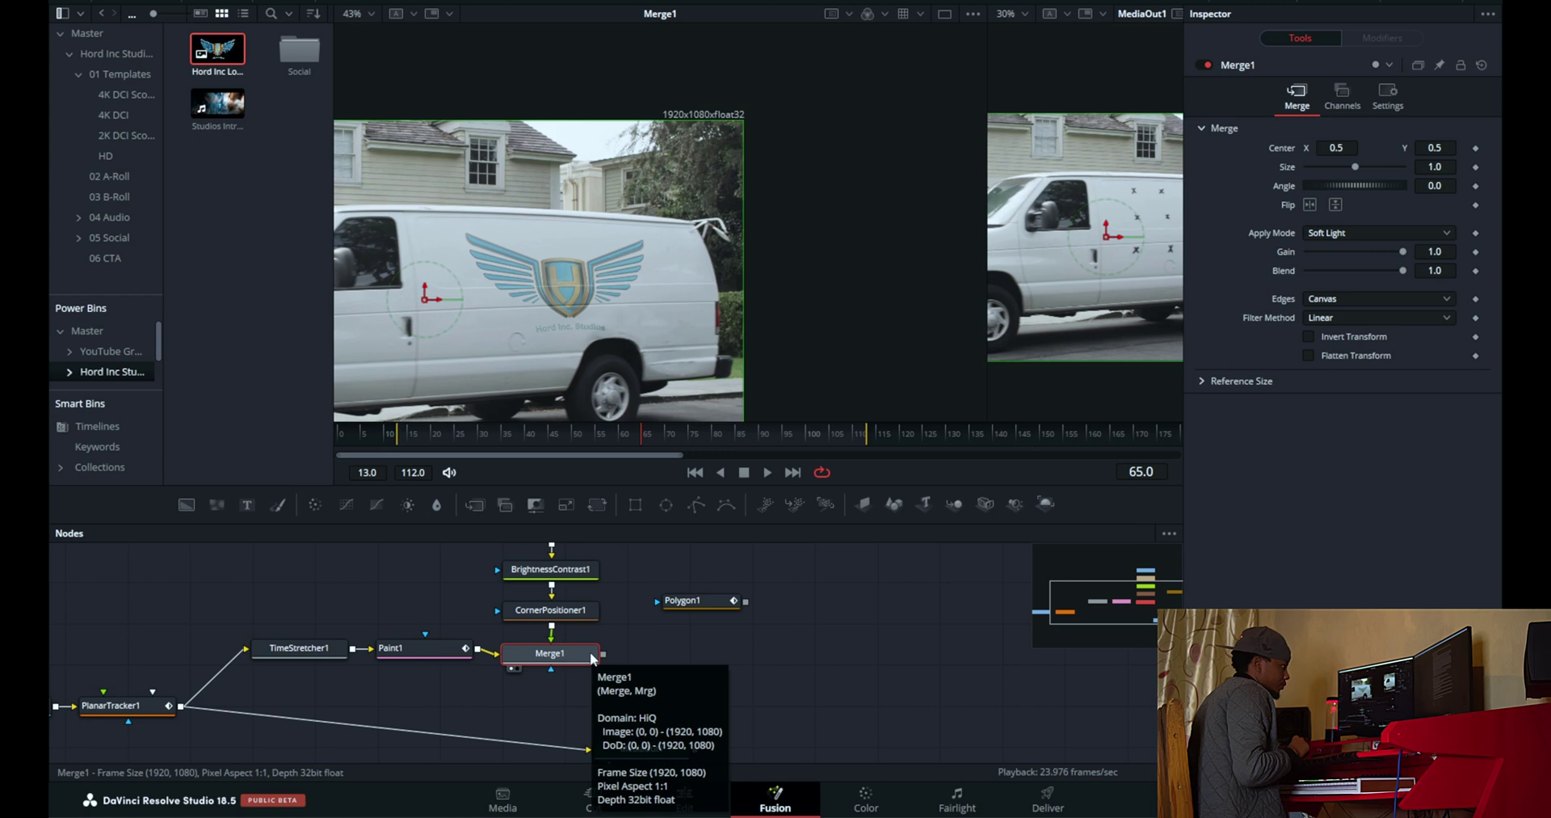
# Add MatteControl1 after Merge1, wire Polygon1 into its garbage matte, and view it in the left viewer
pyautogui.hotkey('shift', 'space')
pyautogui.write('m')
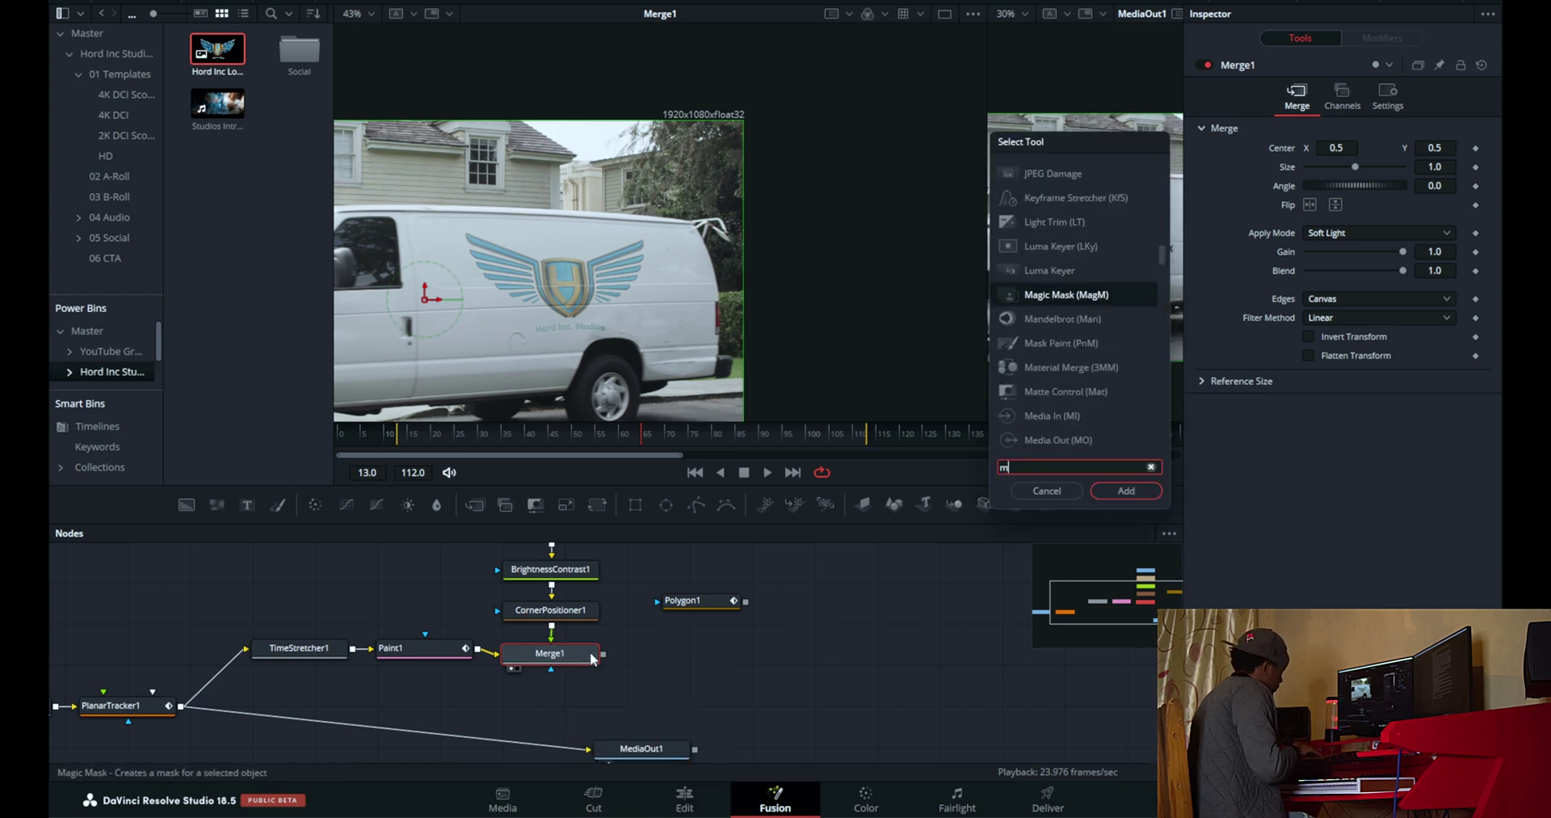
pyautogui.write('a')
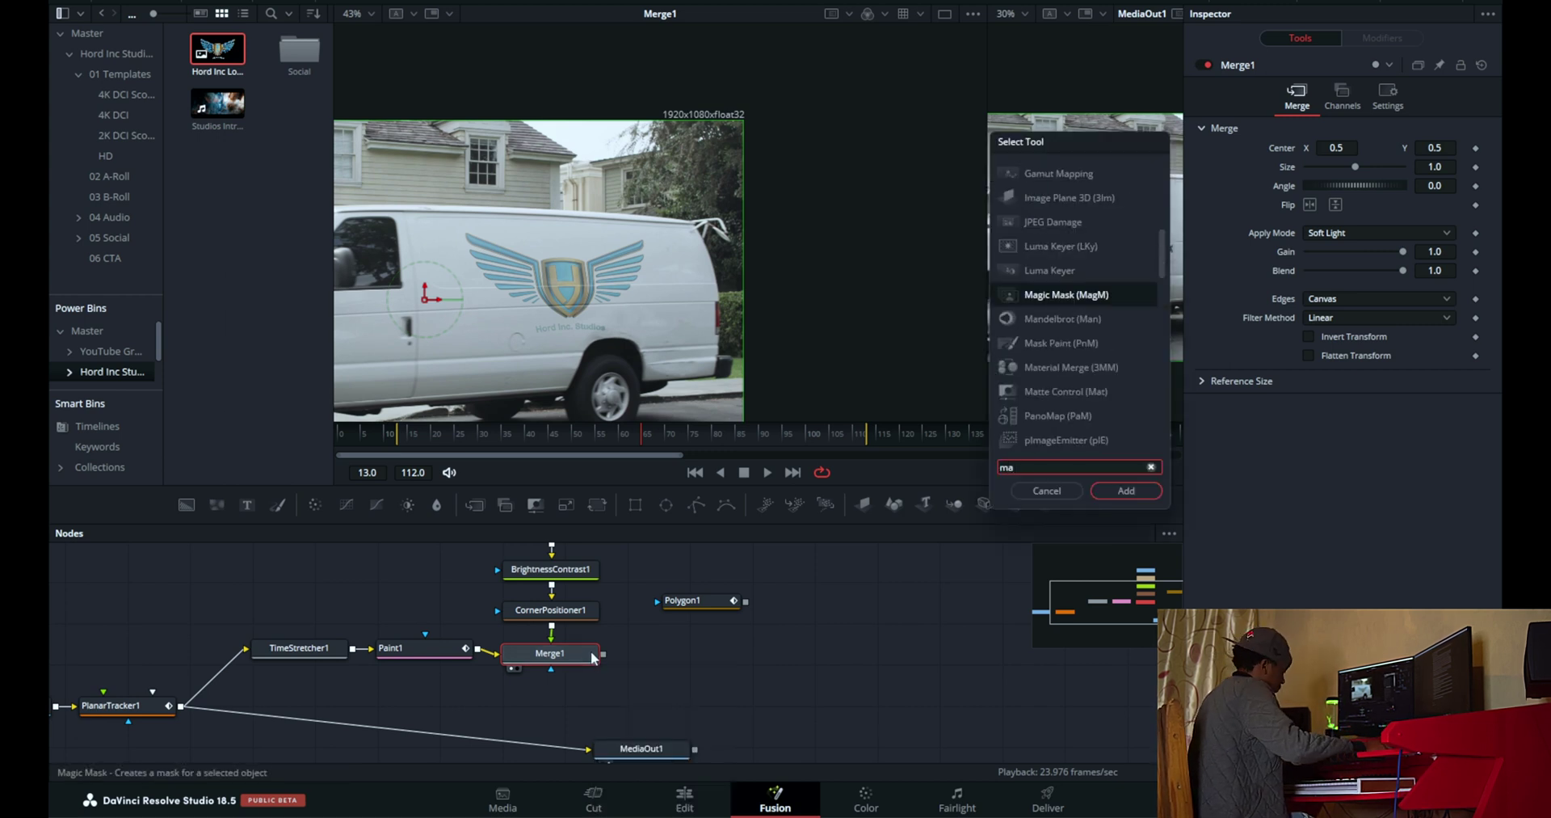
pyautogui.write('tt')
pyautogui.press('Return')
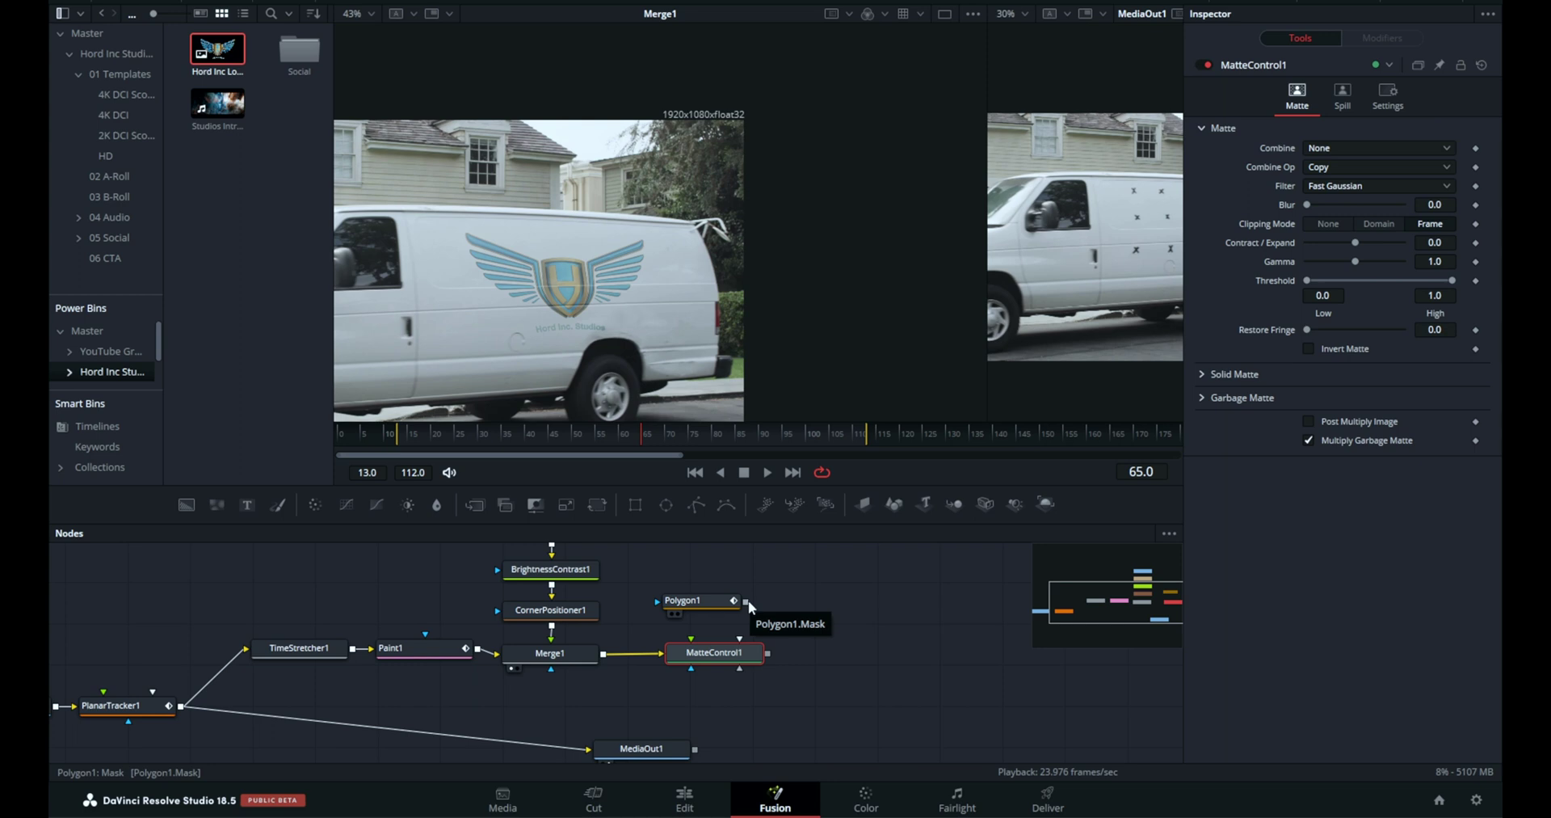
pyautogui.moveTo(747, 601); pyautogui.dragTo(770, 704)
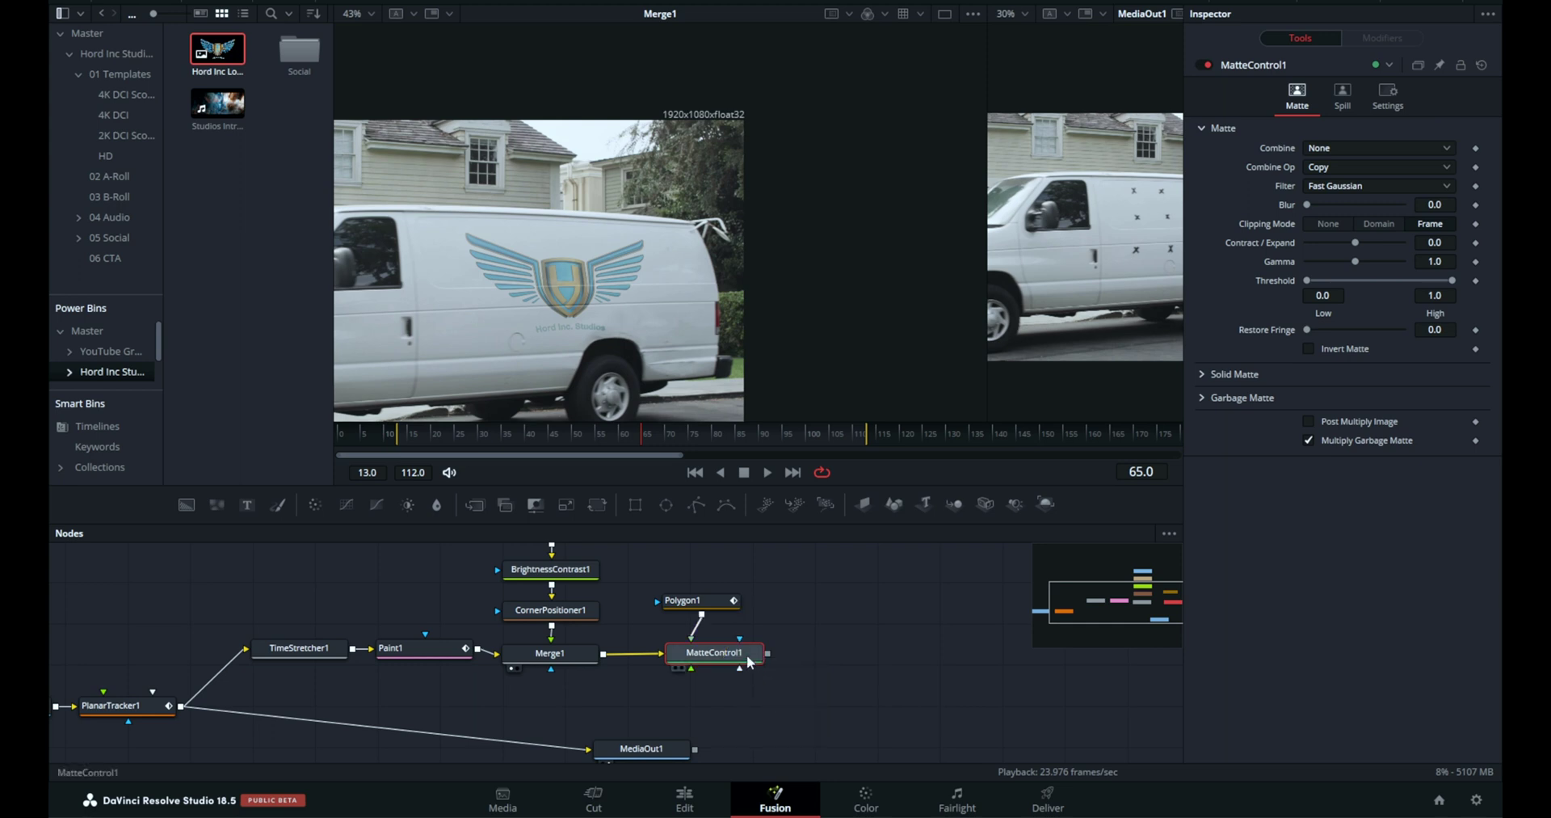
pyautogui.press('1')
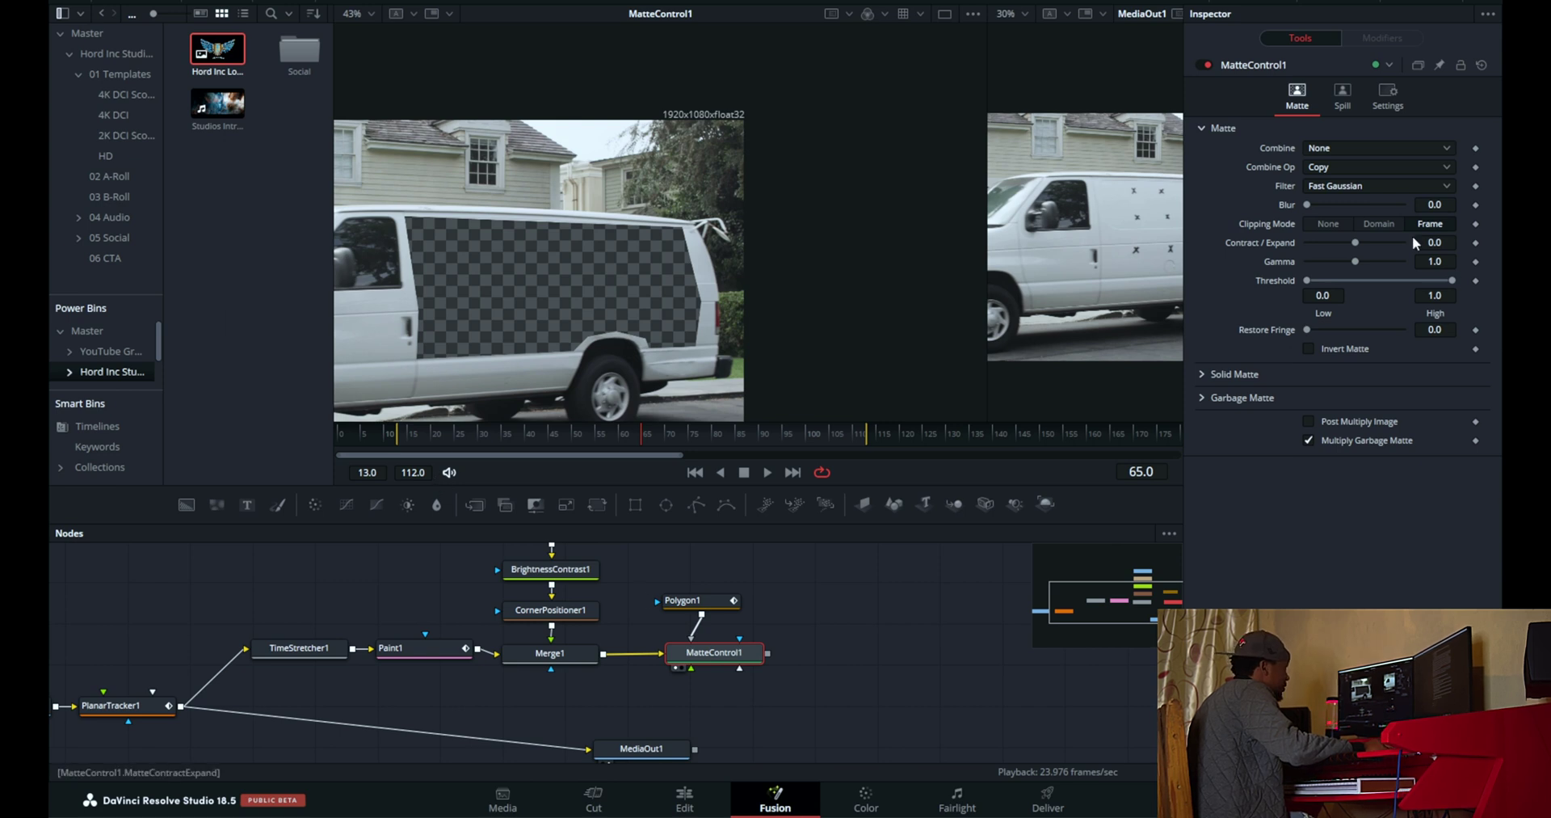
# Turn on Invert for Polygon1's matte, then bring MediaIn1 into view and select PlanarTracker1
pyautogui.click(682, 600)
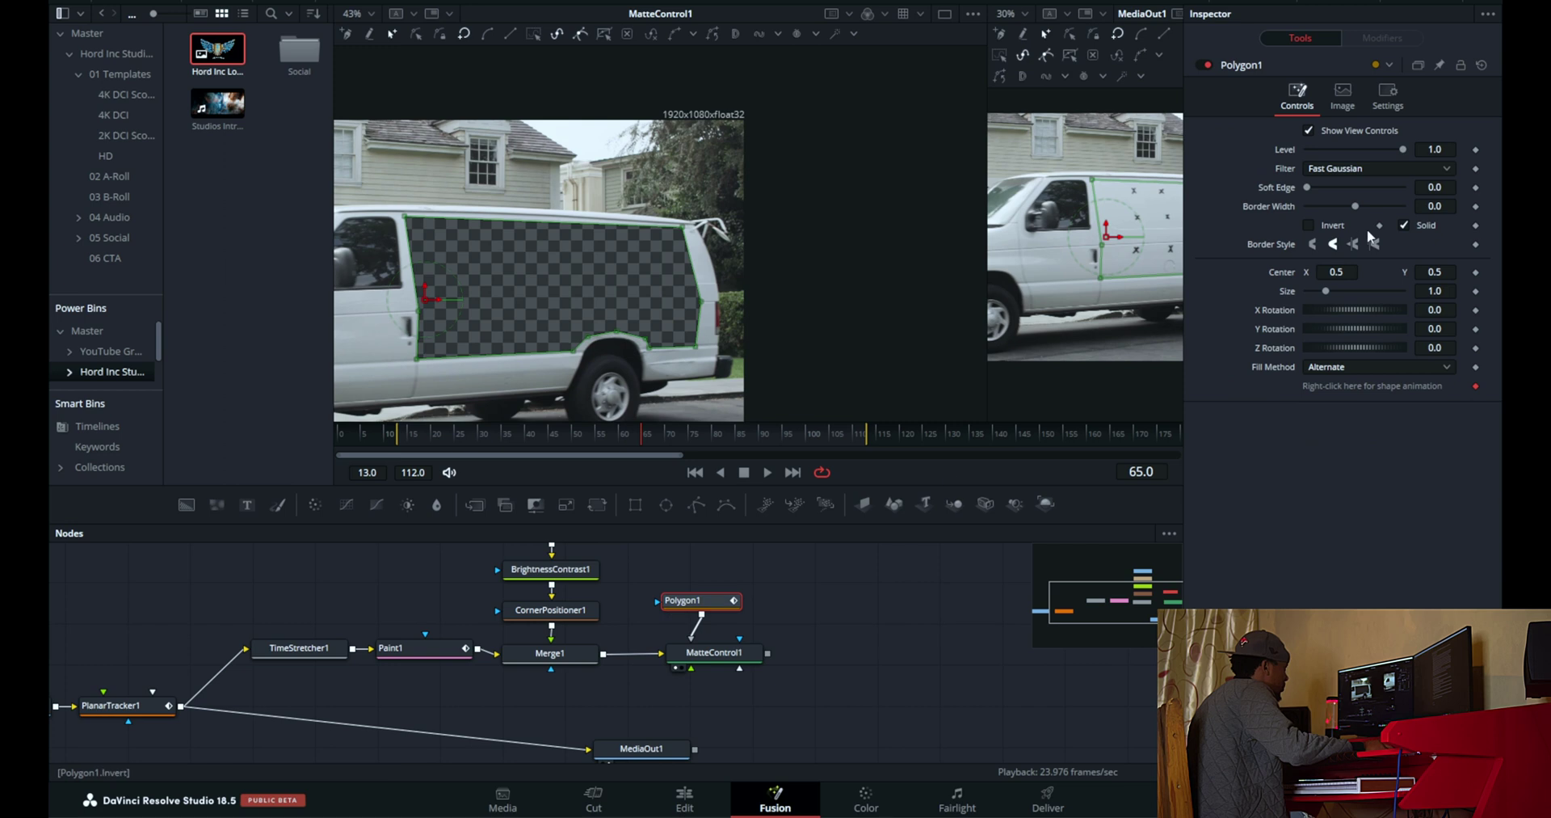
pyautogui.click(1308, 225)
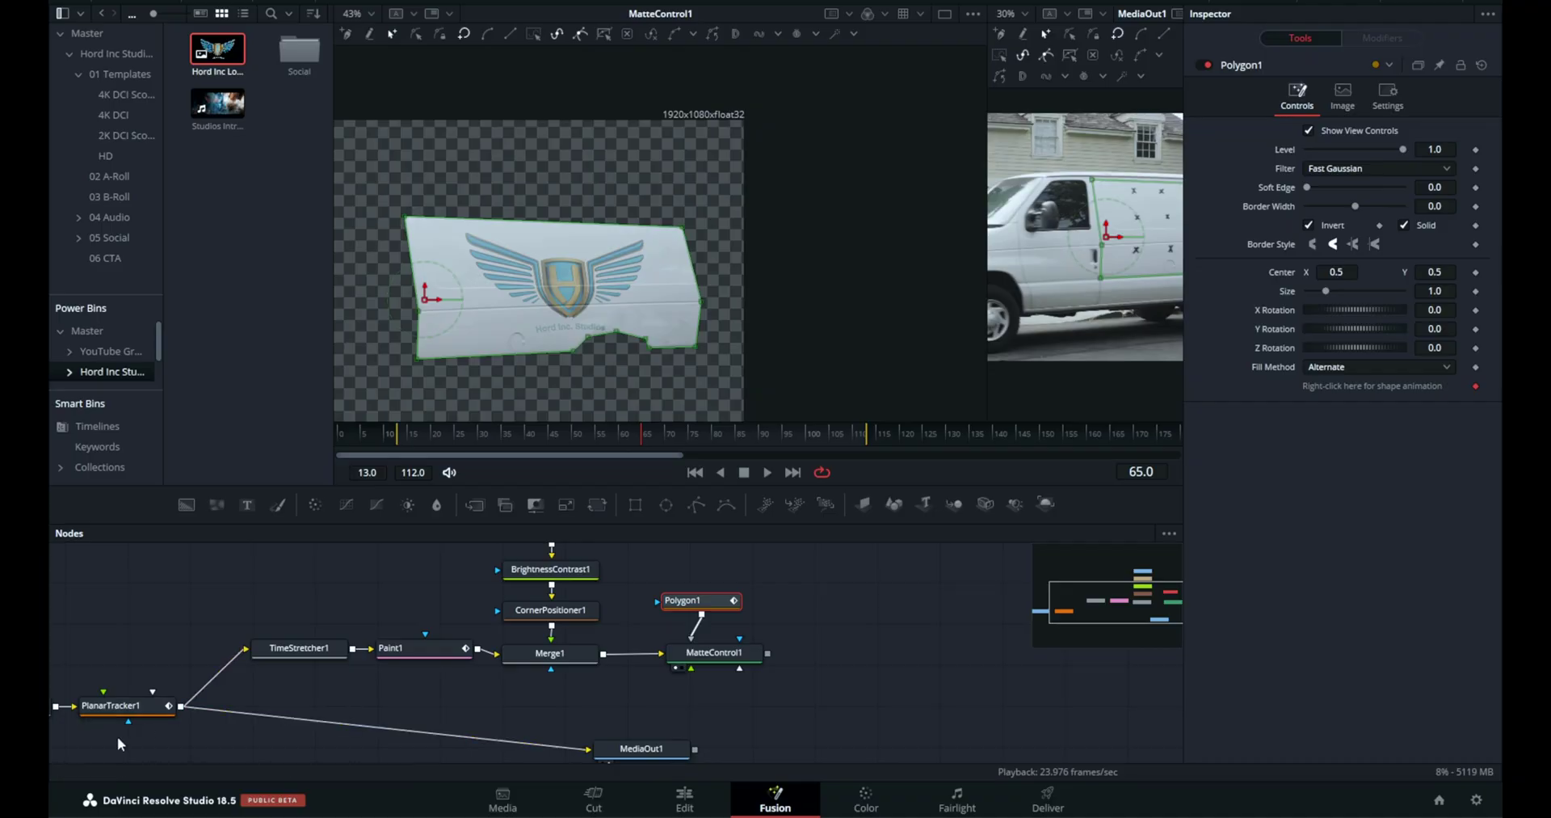
pyautogui.moveTo(118, 735); pyautogui.dragTo(247, 704)
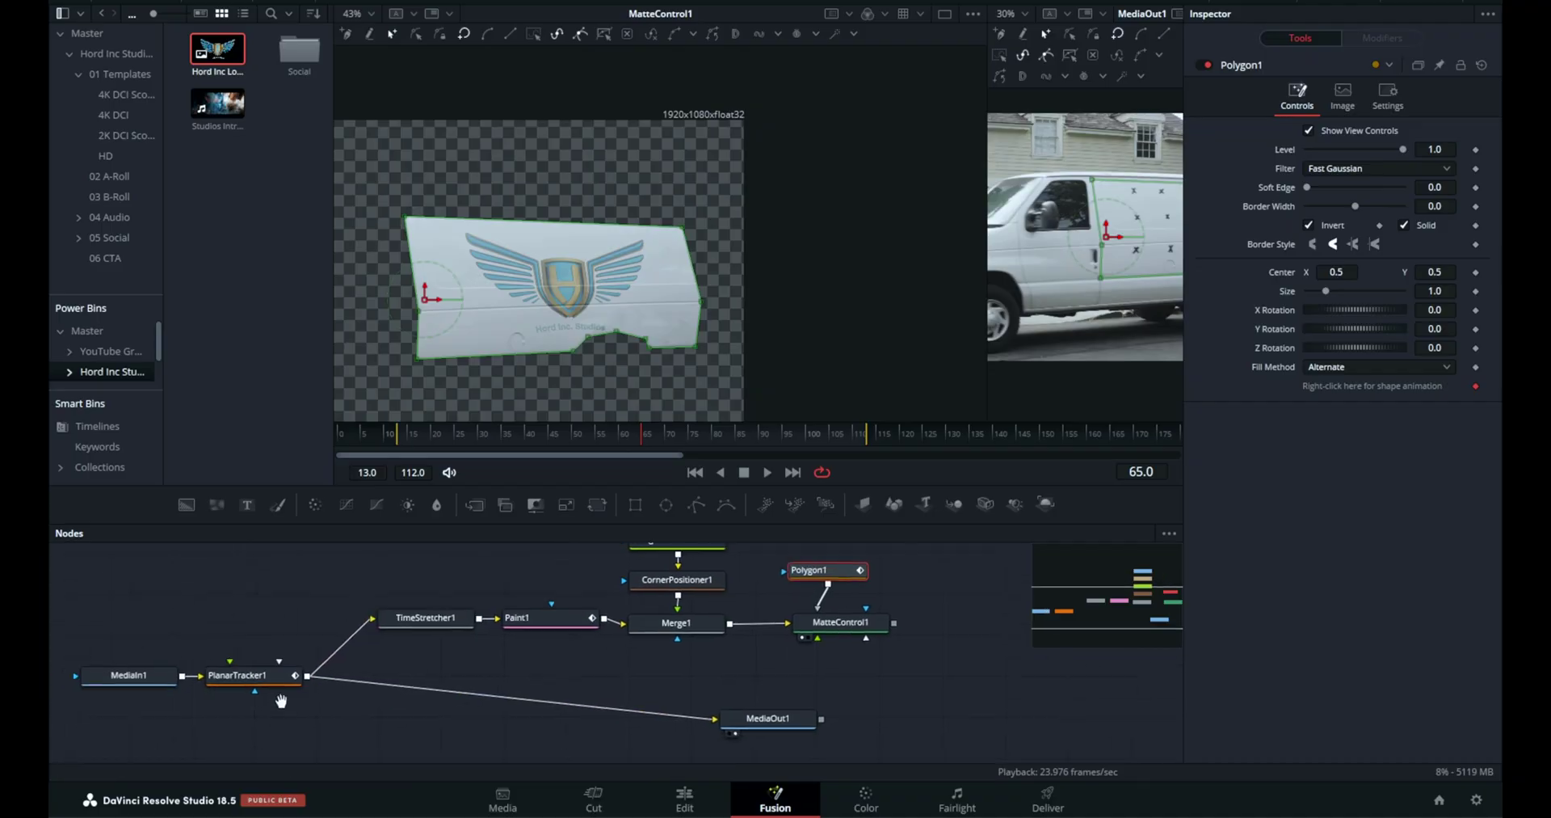
pyautogui.click(257, 677)
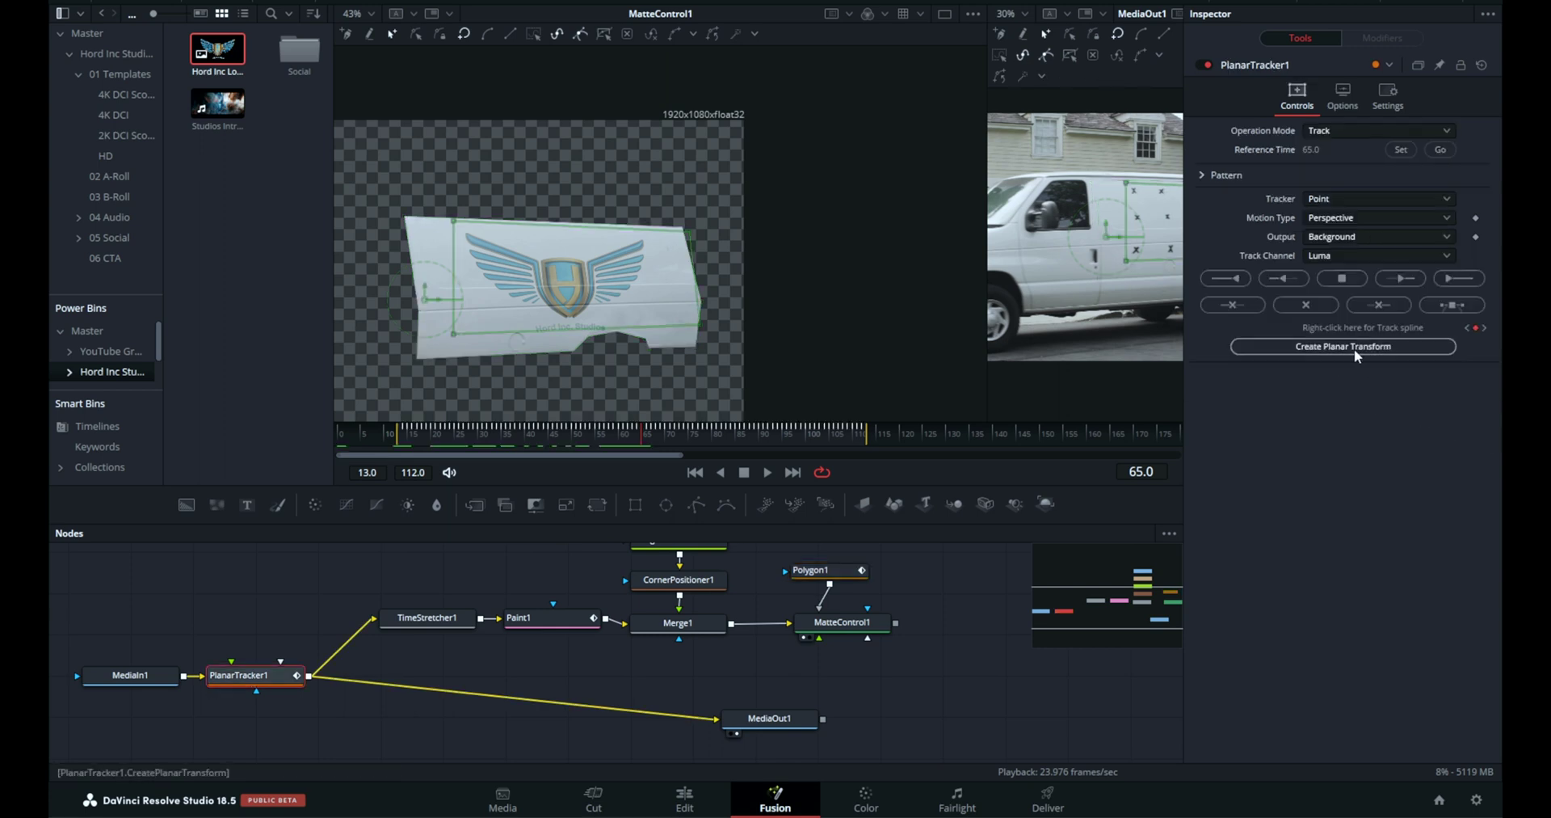
# Create PlanarTransform1 from the track, feed MatteControl1 into it, and delete PlanarTracker1
pyautogui.click(1376, 347)
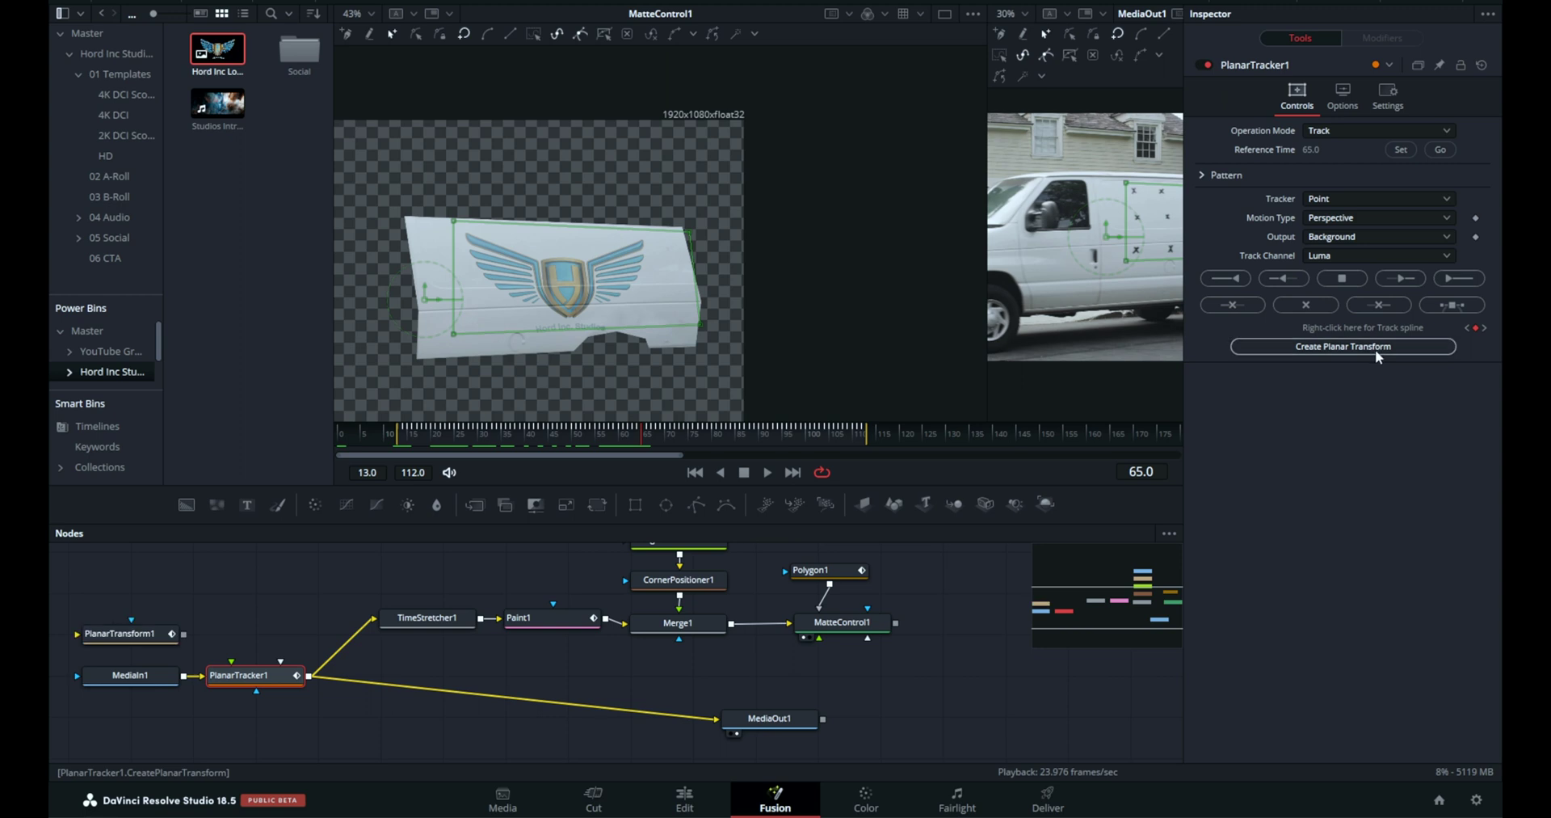
pyautogui.moveTo(156, 643); pyautogui.dragTo(911, 689)
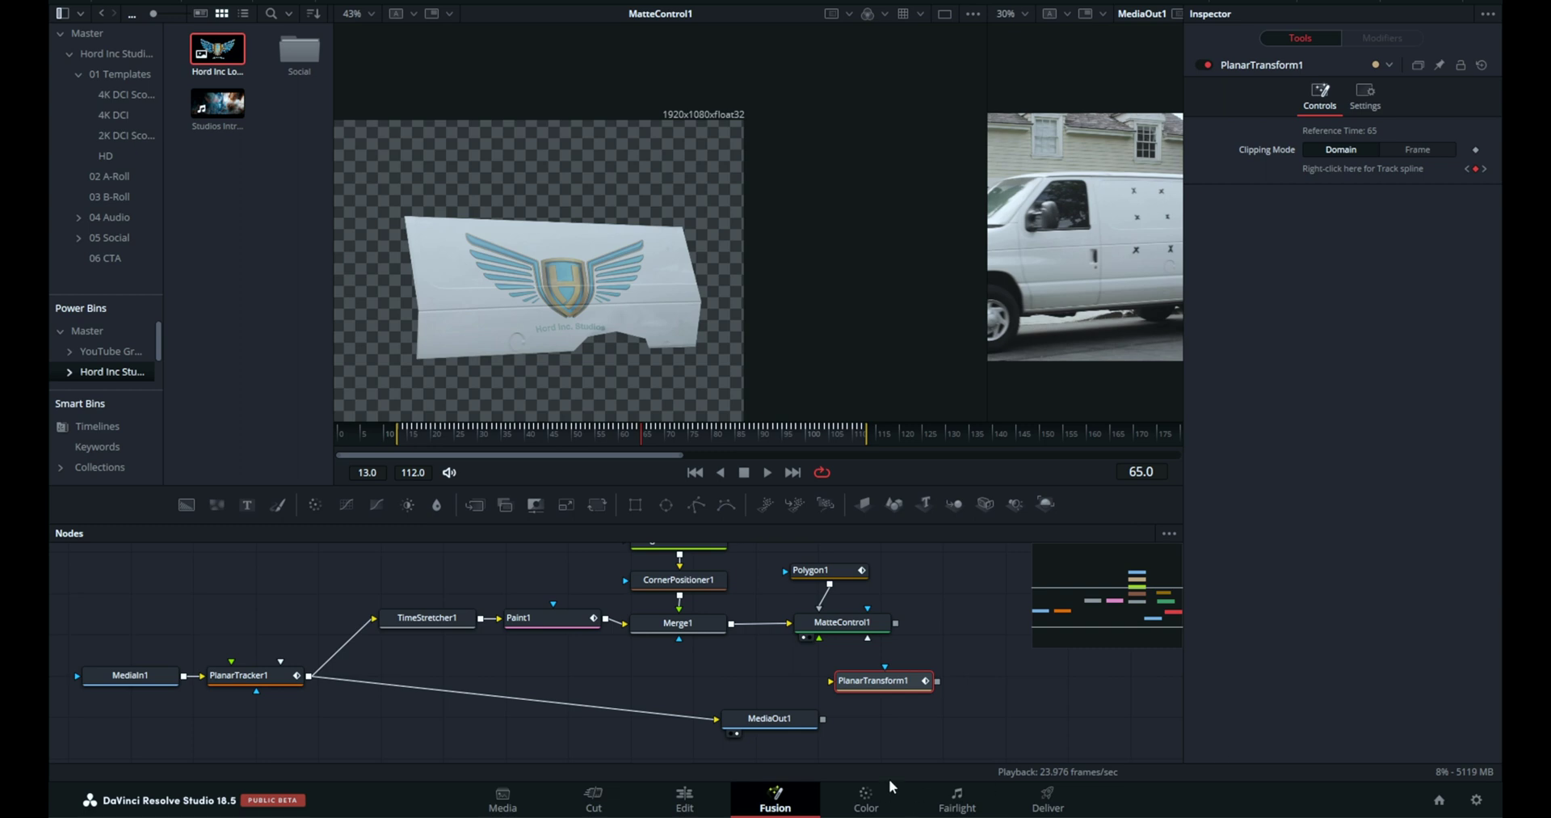
pyautogui.moveTo(882, 685); pyautogui.dragTo(963, 666)
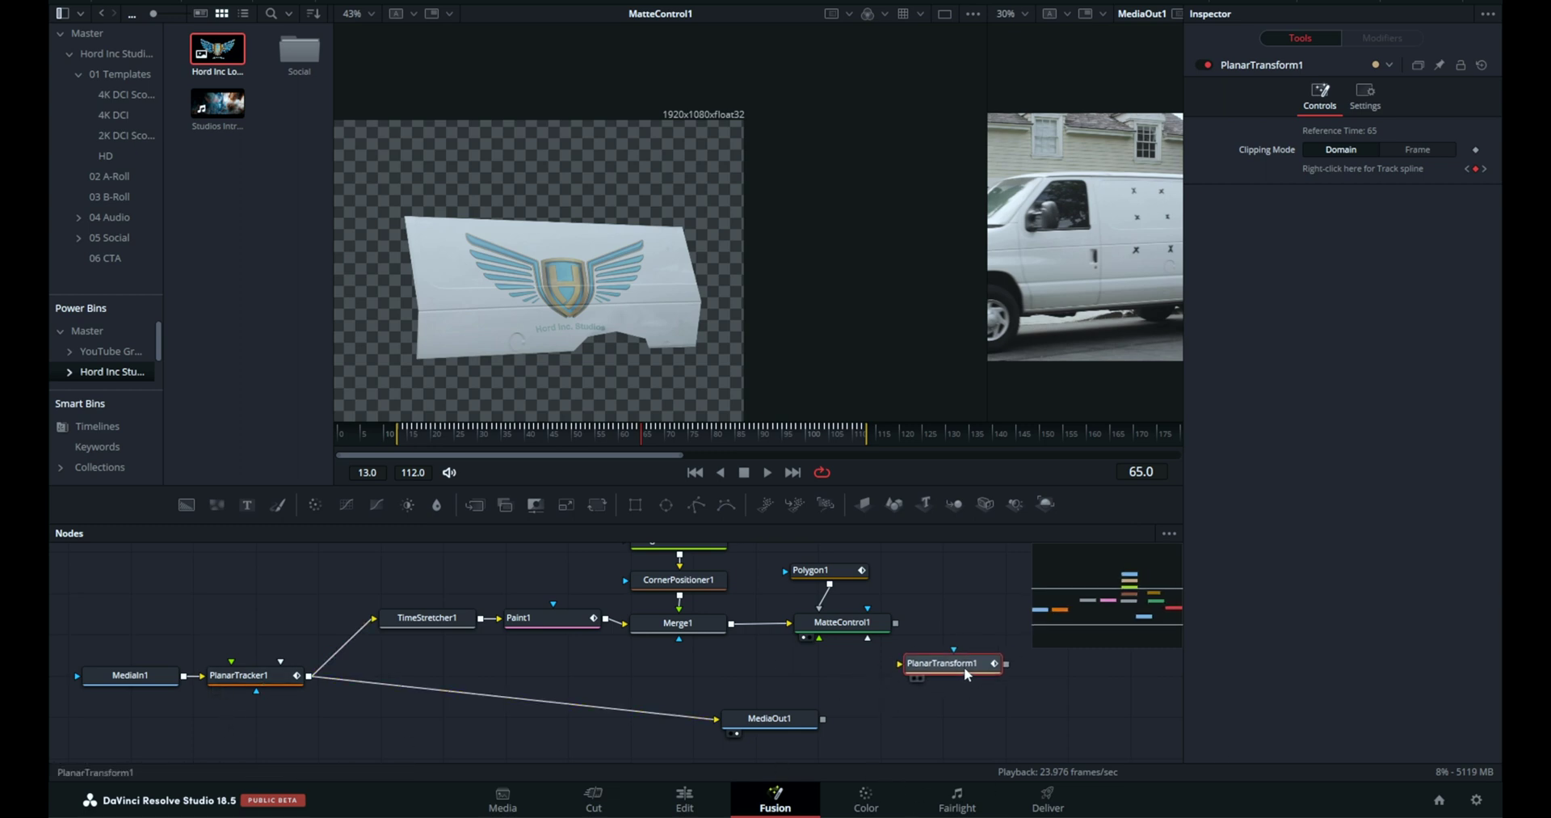
pyautogui.moveTo(896, 624); pyautogui.dragTo(922, 661)
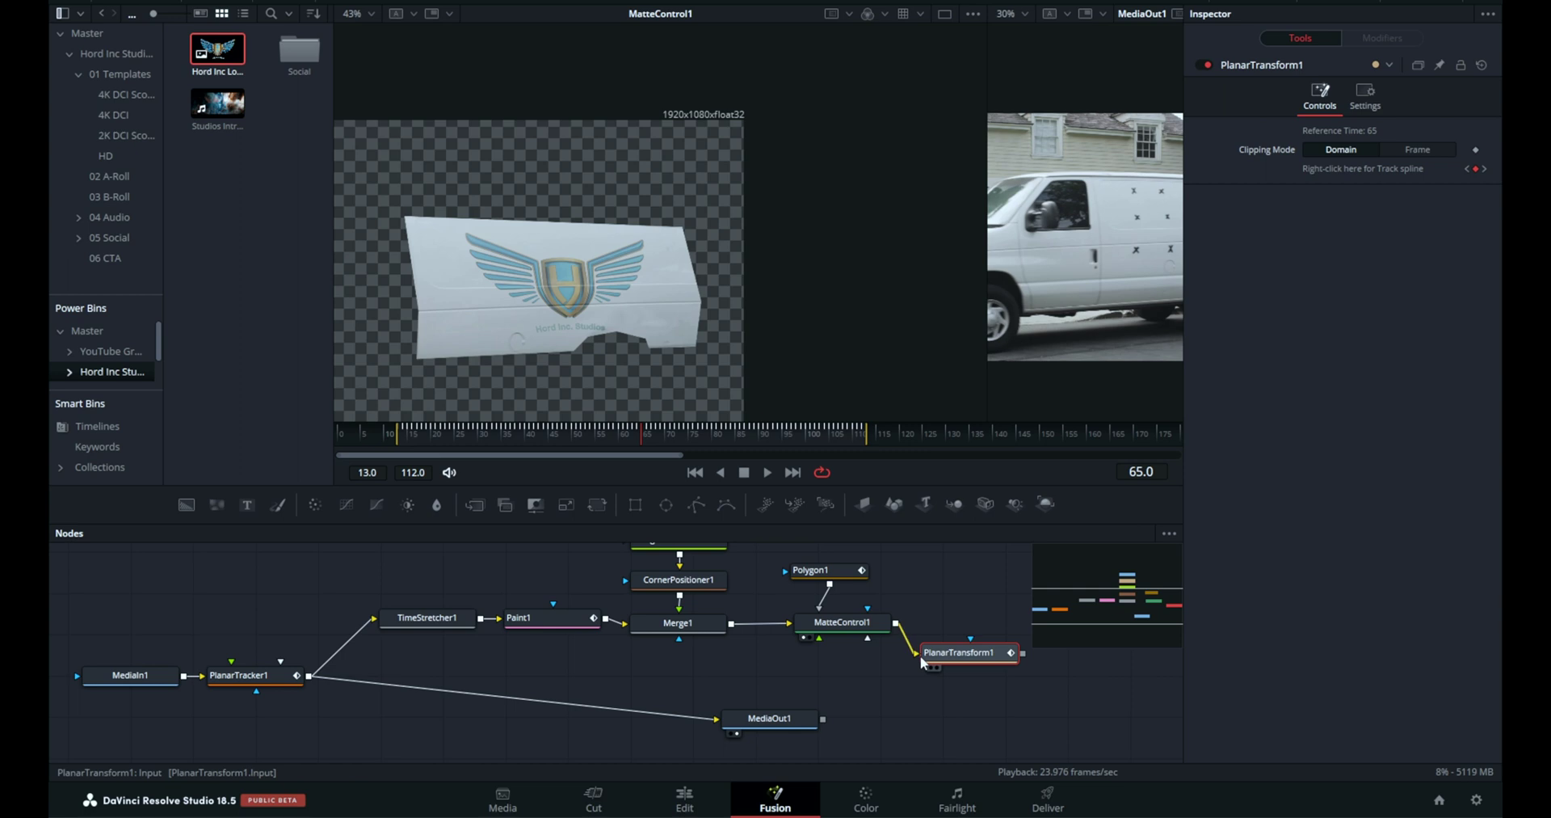
pyautogui.press('1')
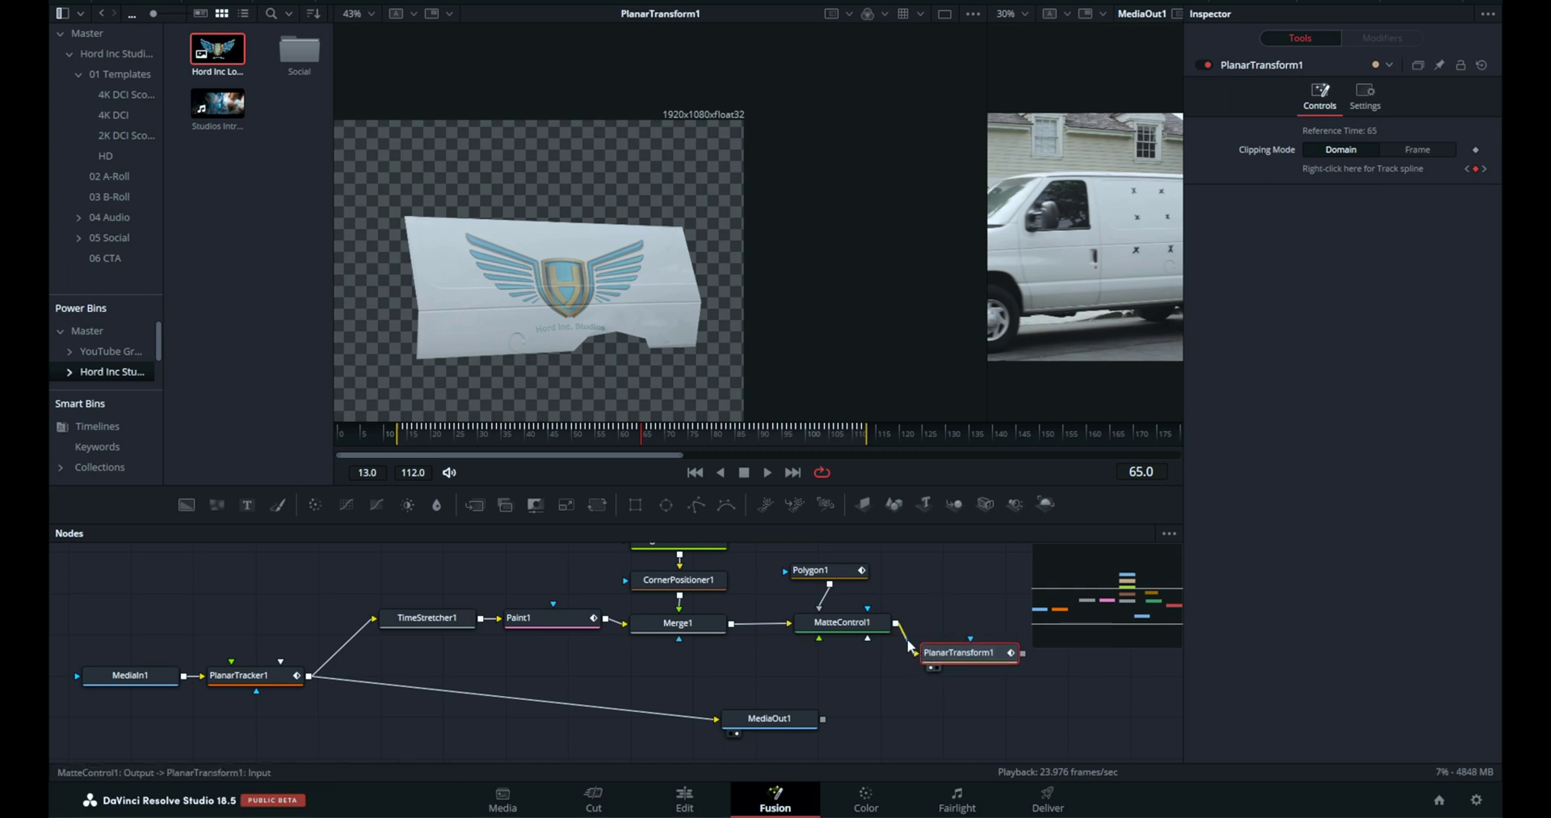
pyautogui.moveTo(438, 740); pyautogui.dragTo(257, 746)
pyautogui.click(96, 682)
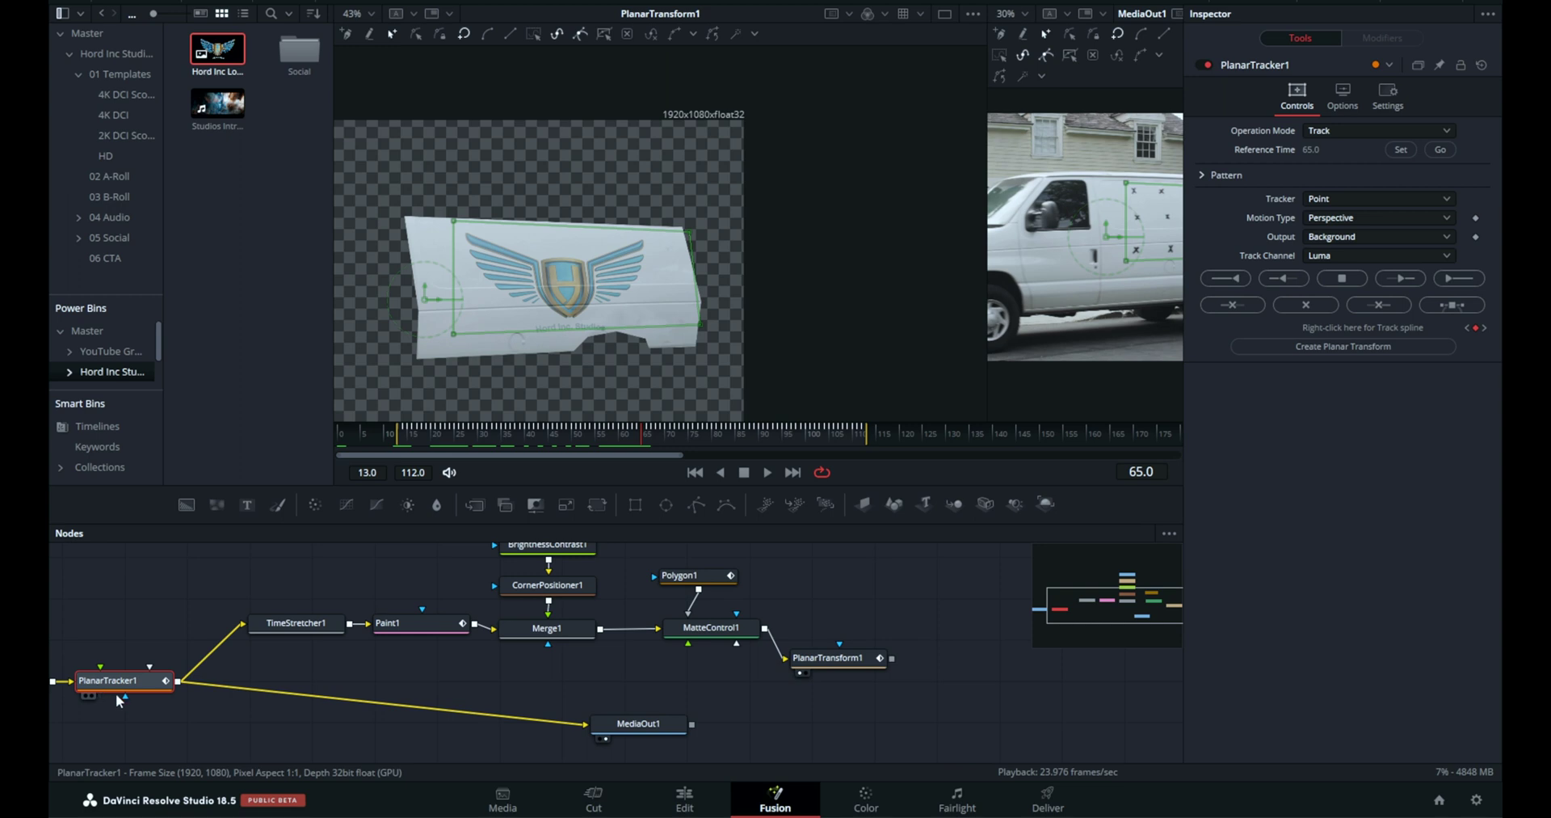
pyautogui.press('Delete')
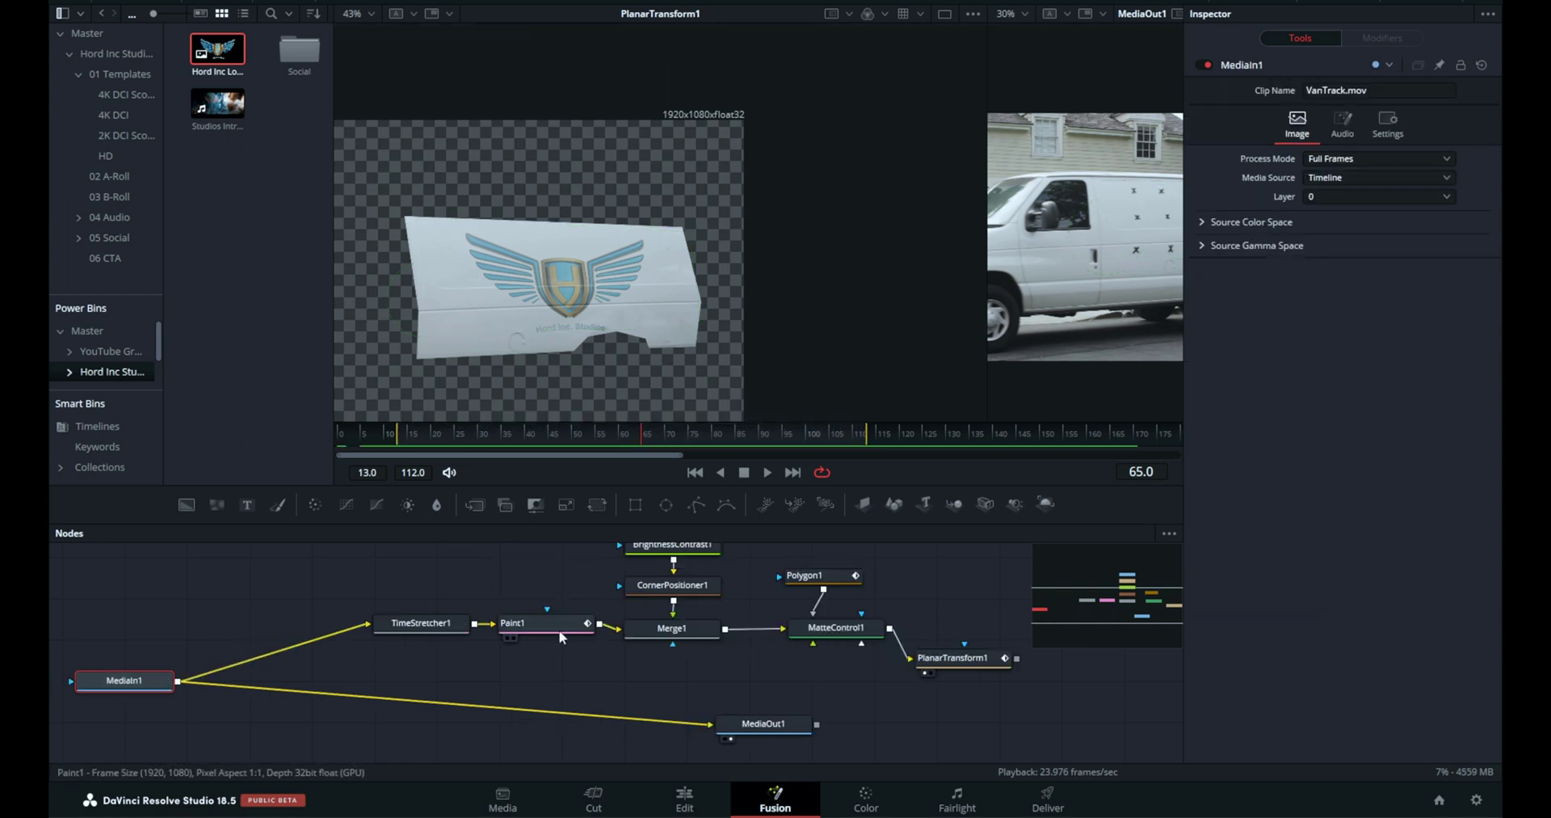
# Merge PlanarTransform1's output over the van footage as Merge2 before MediaOut1, and widen the viewer
pyautogui.hscroll(3, 591, 659)
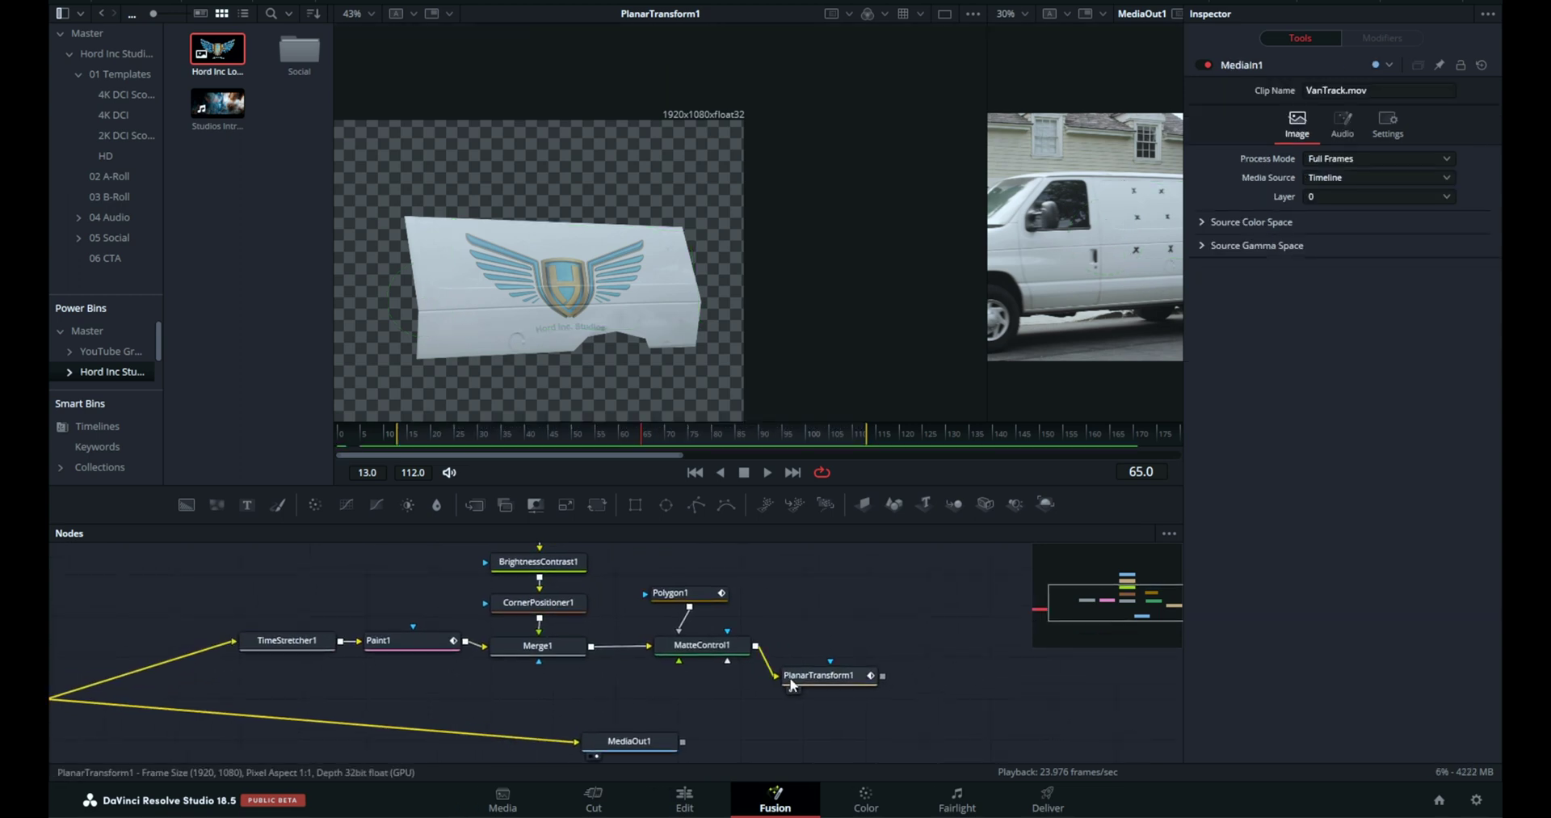
pyautogui.moveTo(811, 661); pyautogui.dragTo(804, 654)
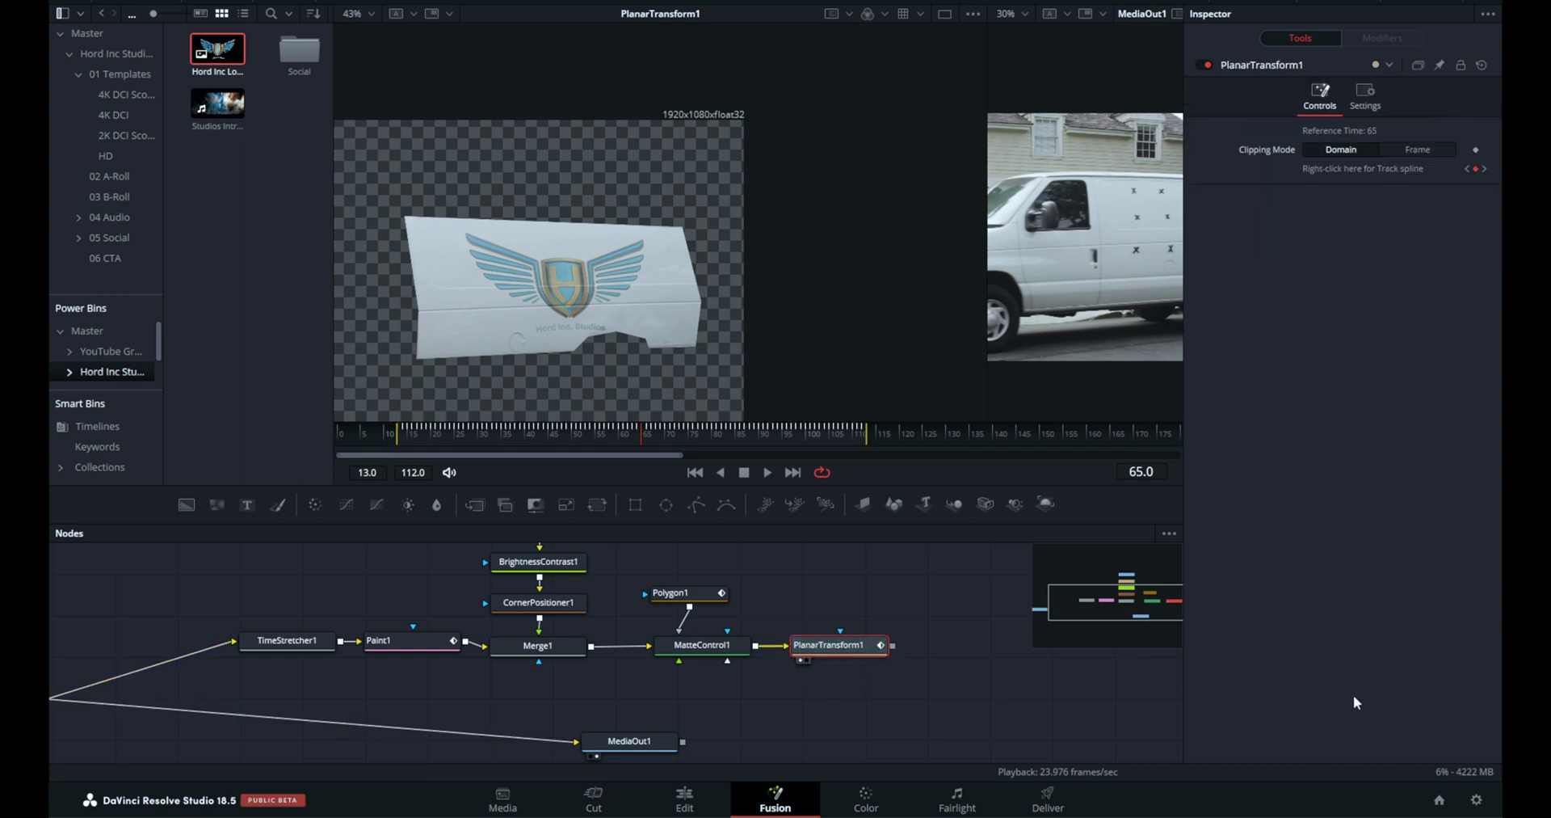
pyautogui.moveTo(584, 740); pyautogui.dragTo(948, 708)
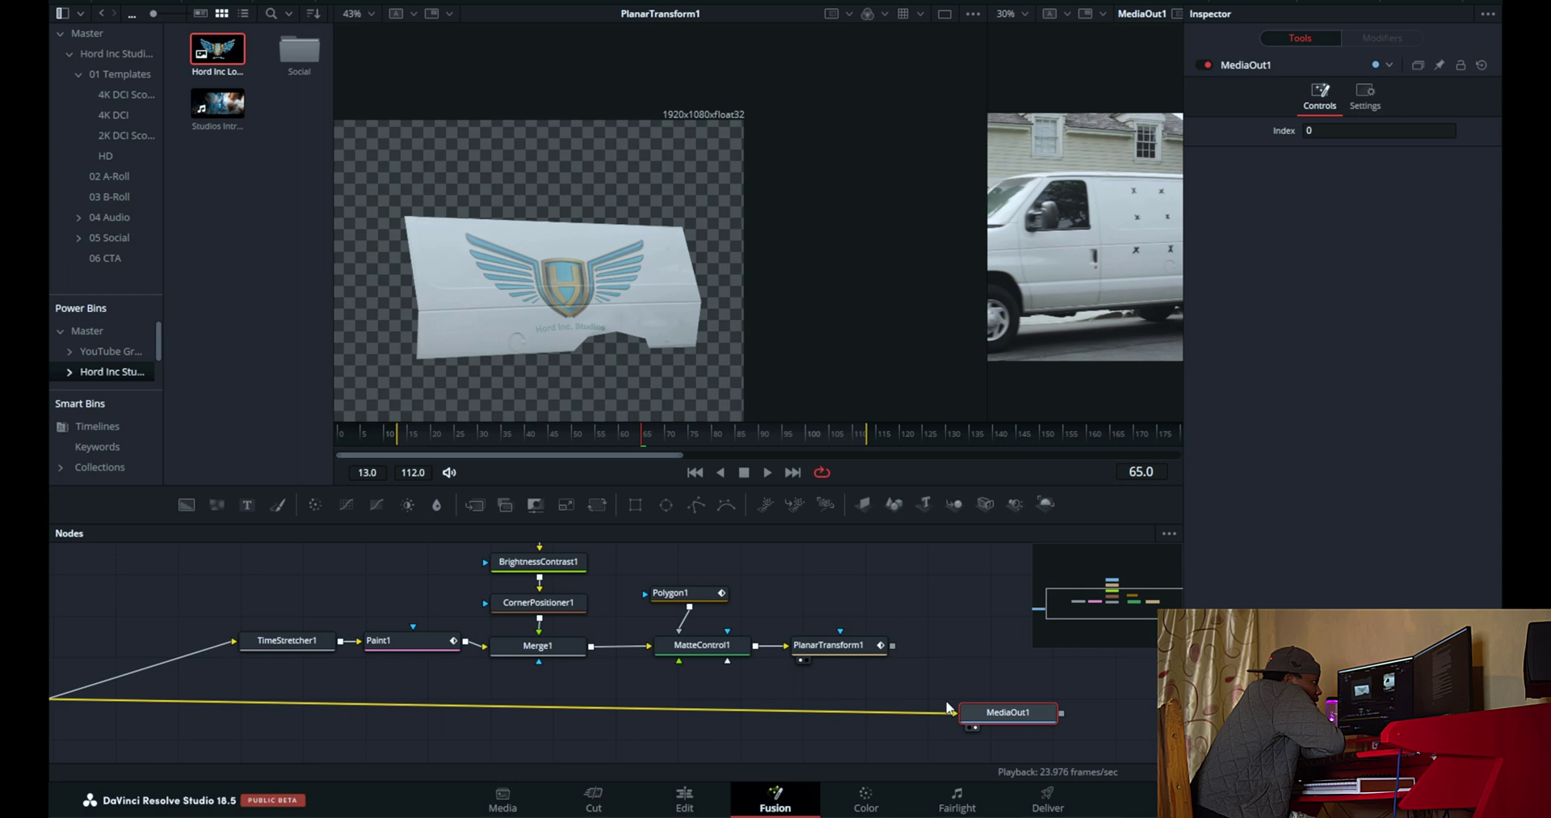
pyautogui.scroll(-2, 952, 702)
pyautogui.moveTo(812, 612); pyautogui.dragTo(211, 655)
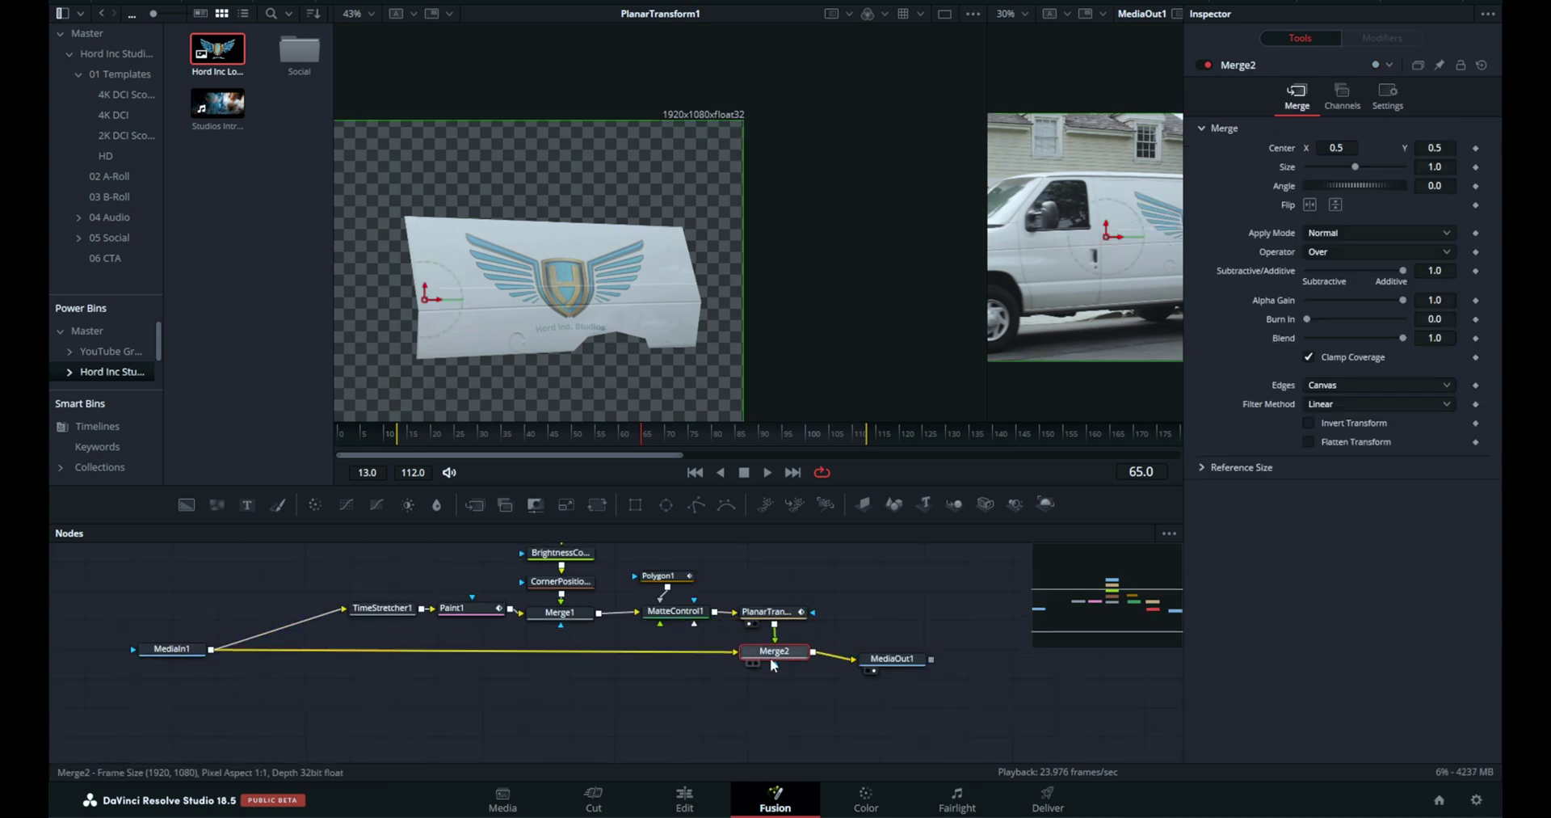
pyautogui.moveTo(770, 657); pyautogui.dragTo(774, 668)
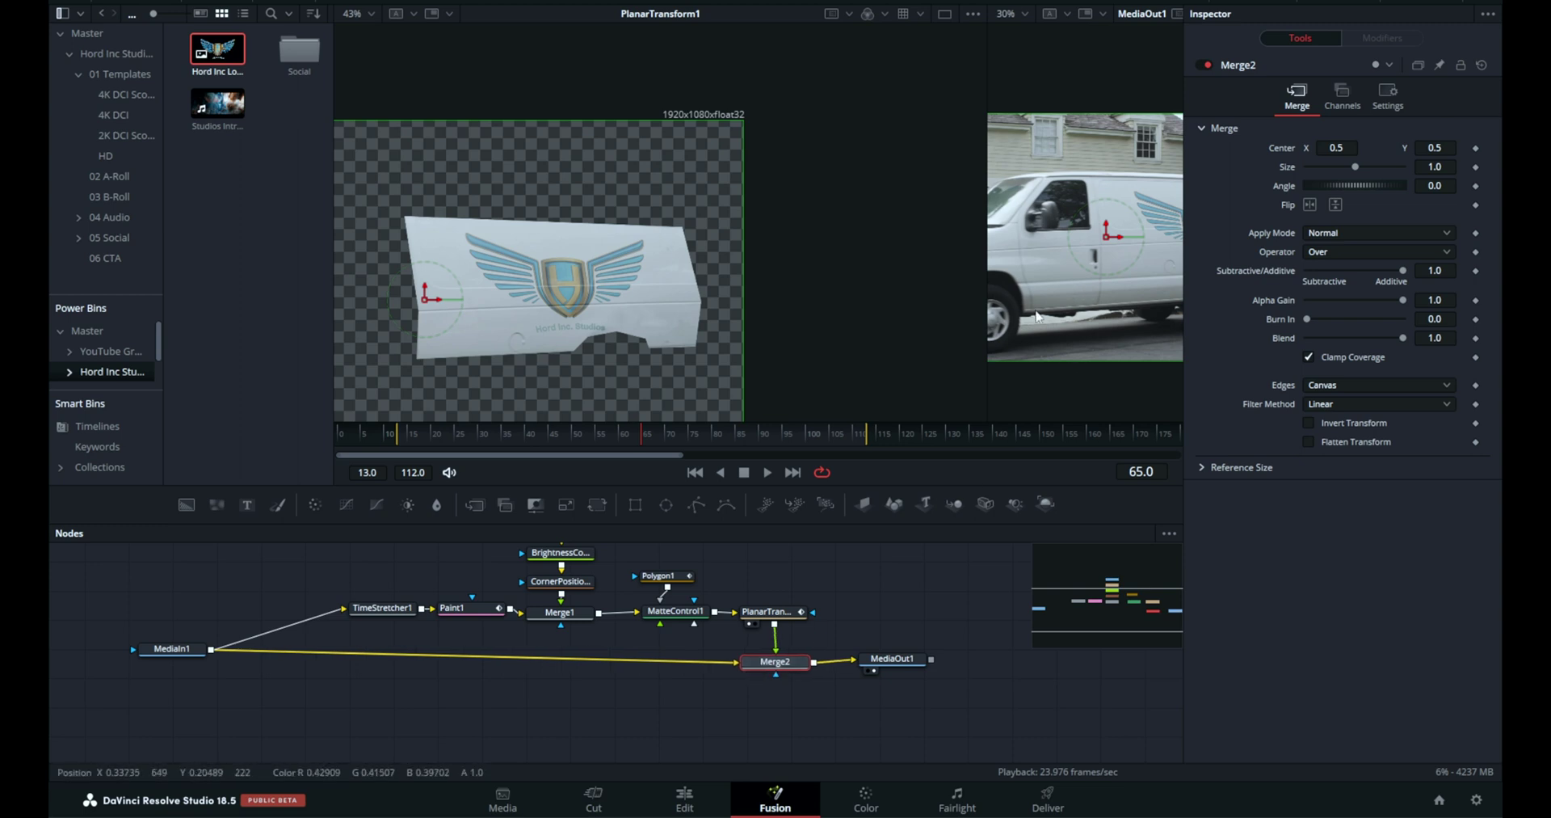
pyautogui.moveTo(989, 296); pyautogui.dragTo(587, 315)
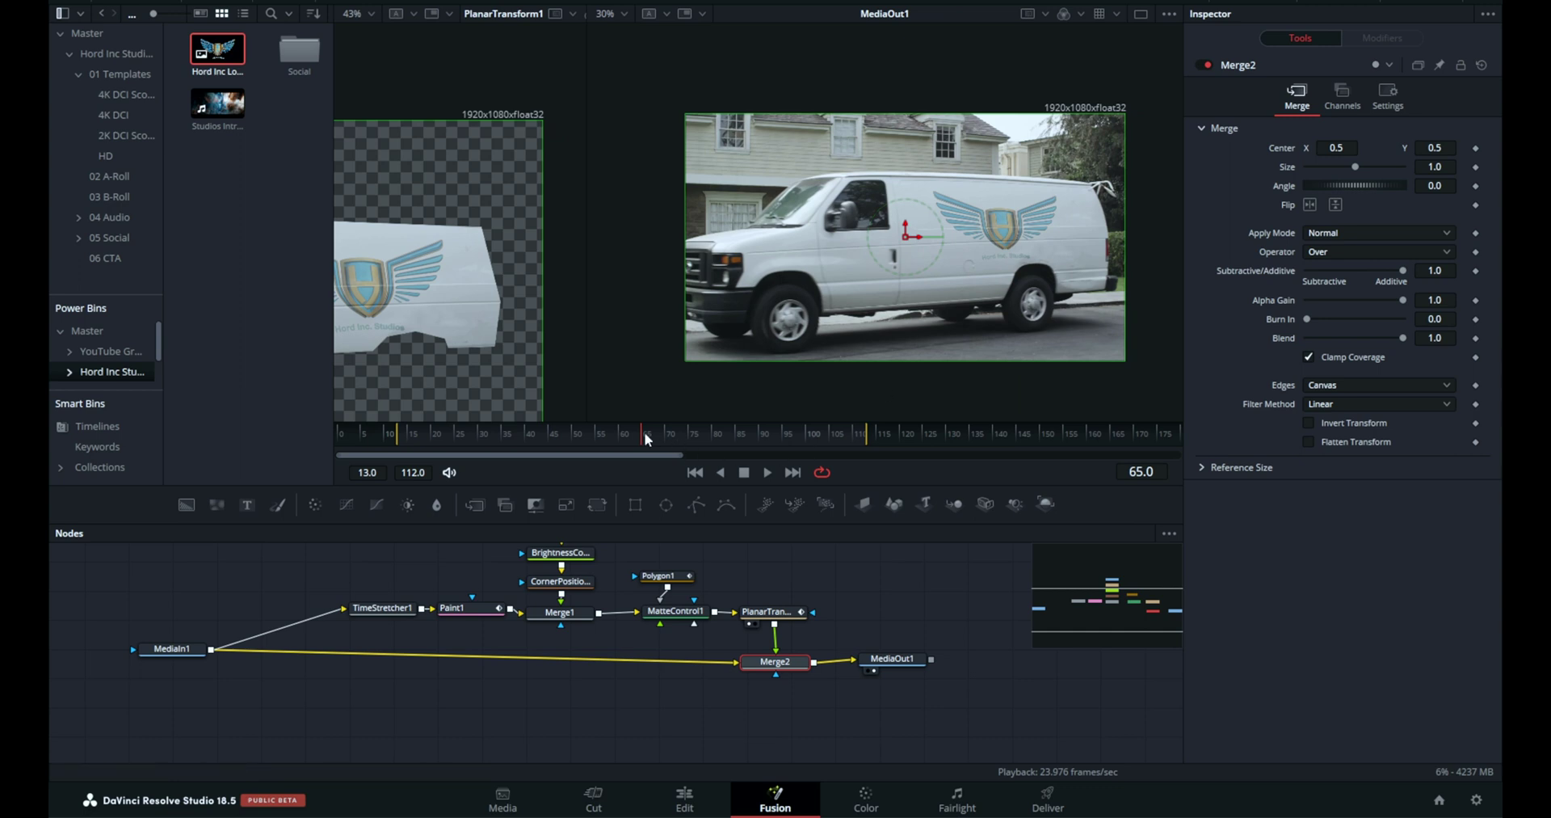
# Scrub back and play the clip, stopping around frame 86 to check the logo tracking
pyautogui.moveTo(643, 432); pyautogui.dragTo(420, 446)
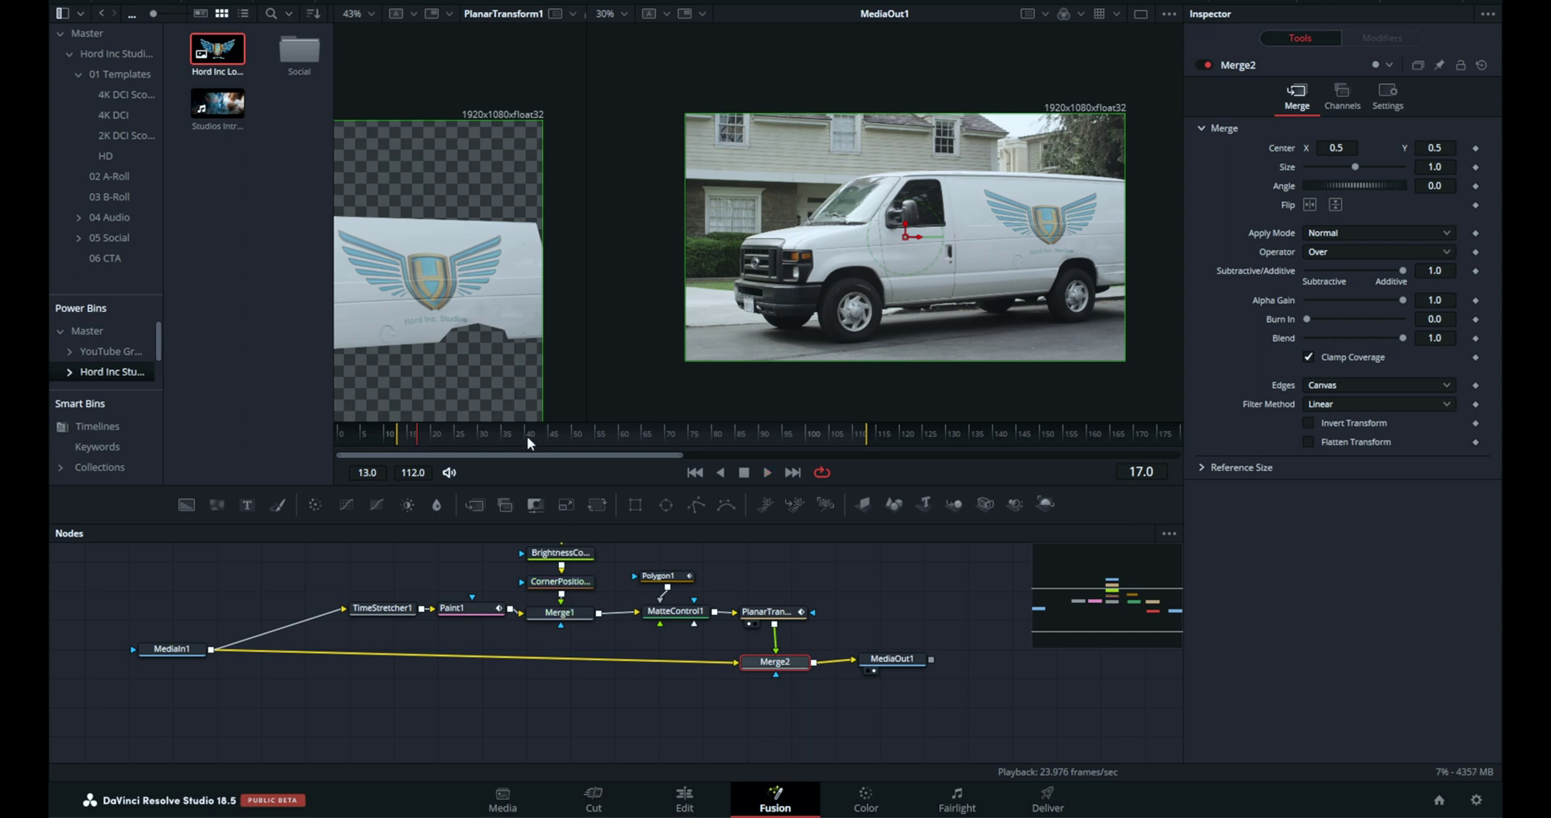
pyautogui.click(478, 443)
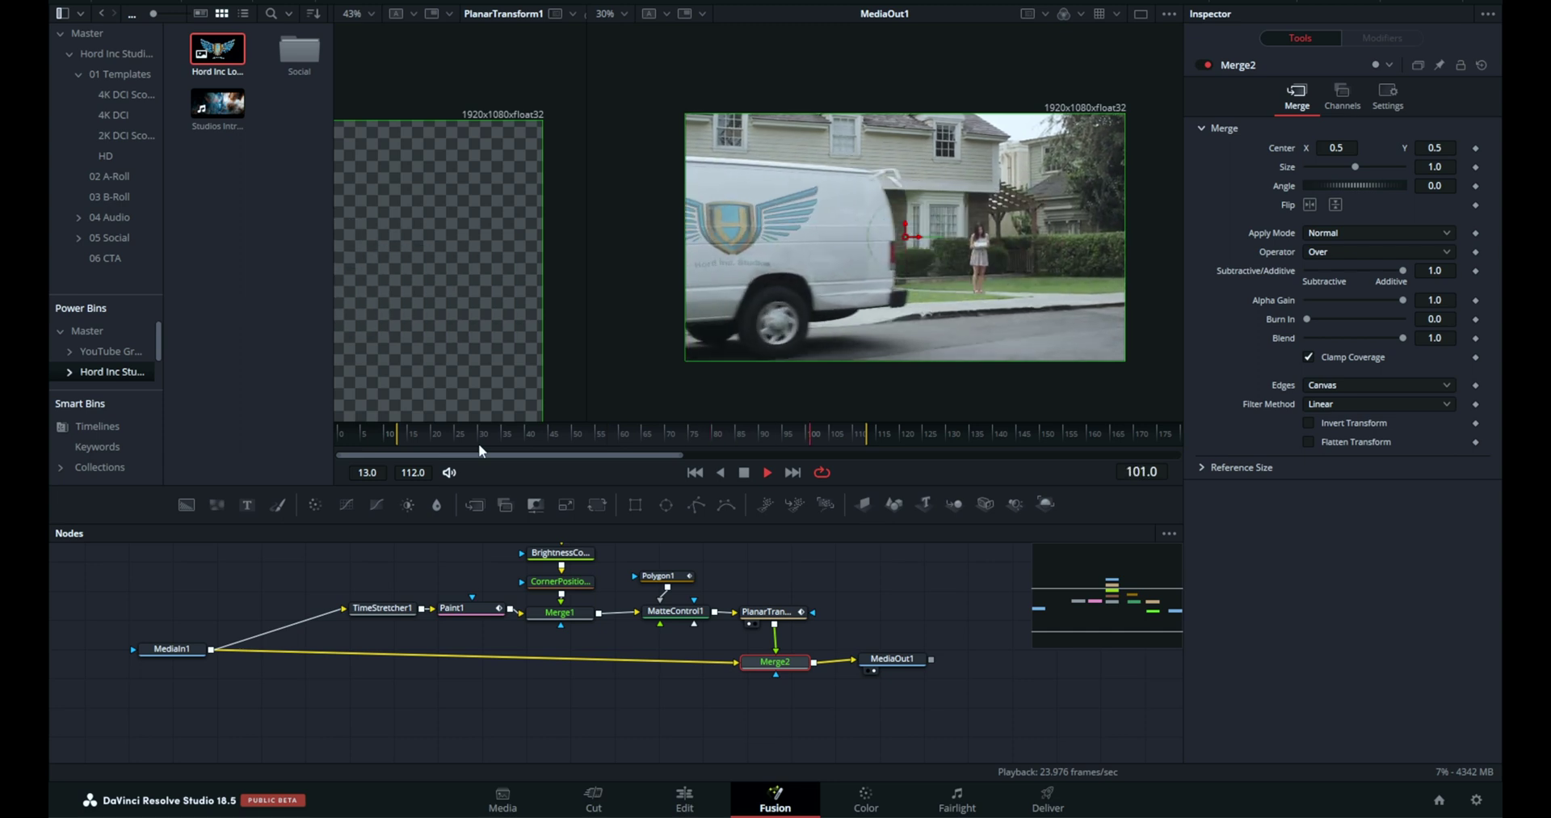
pyautogui.click(743, 443)
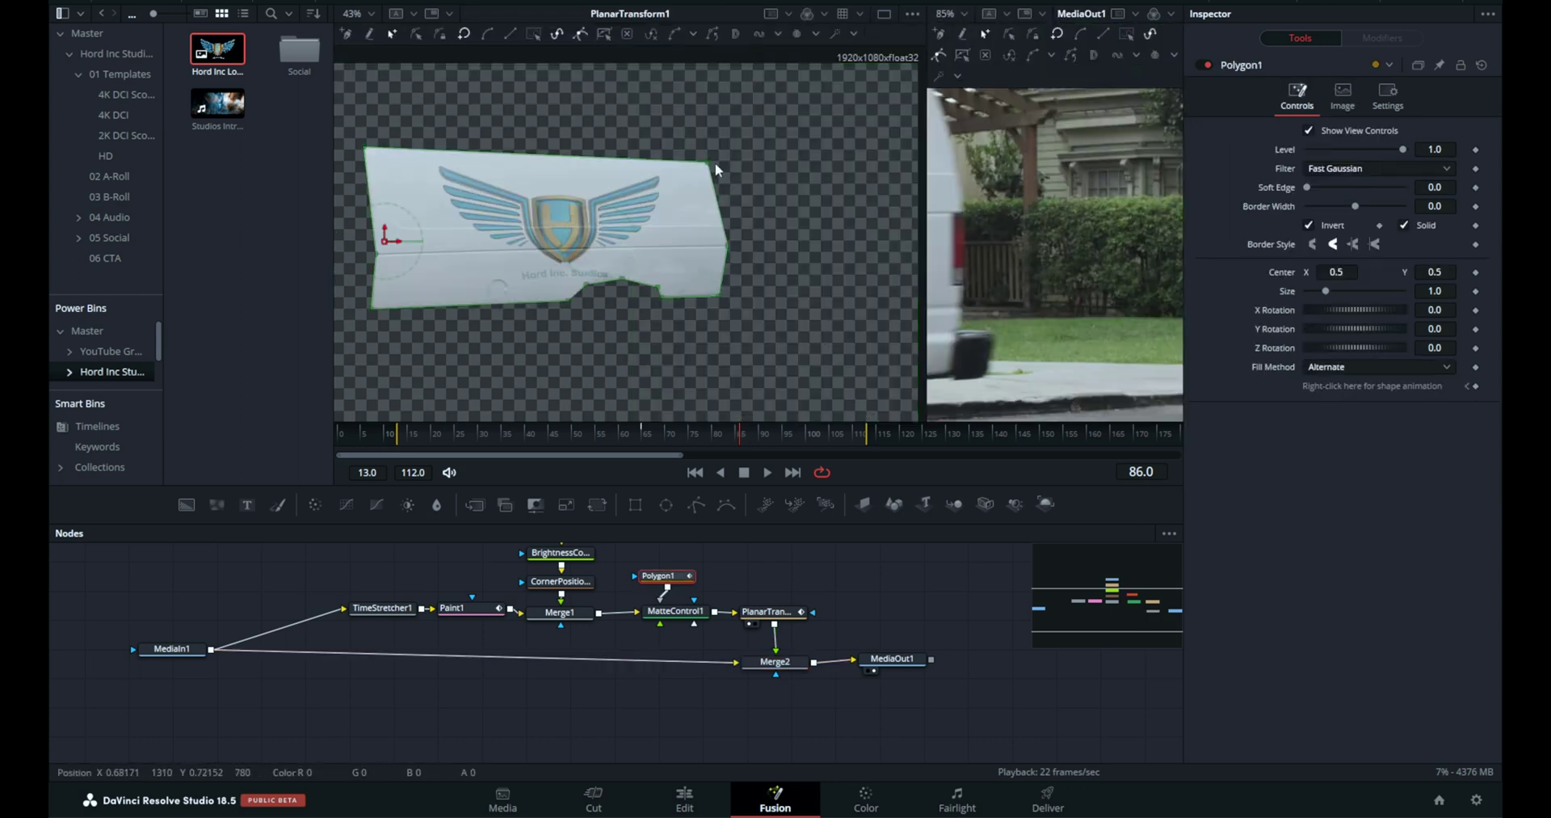
# Open the viewer's context menu and widen the MatteControl1 viewer showing the polygon matte
pyautogui.rightClick(715, 163)
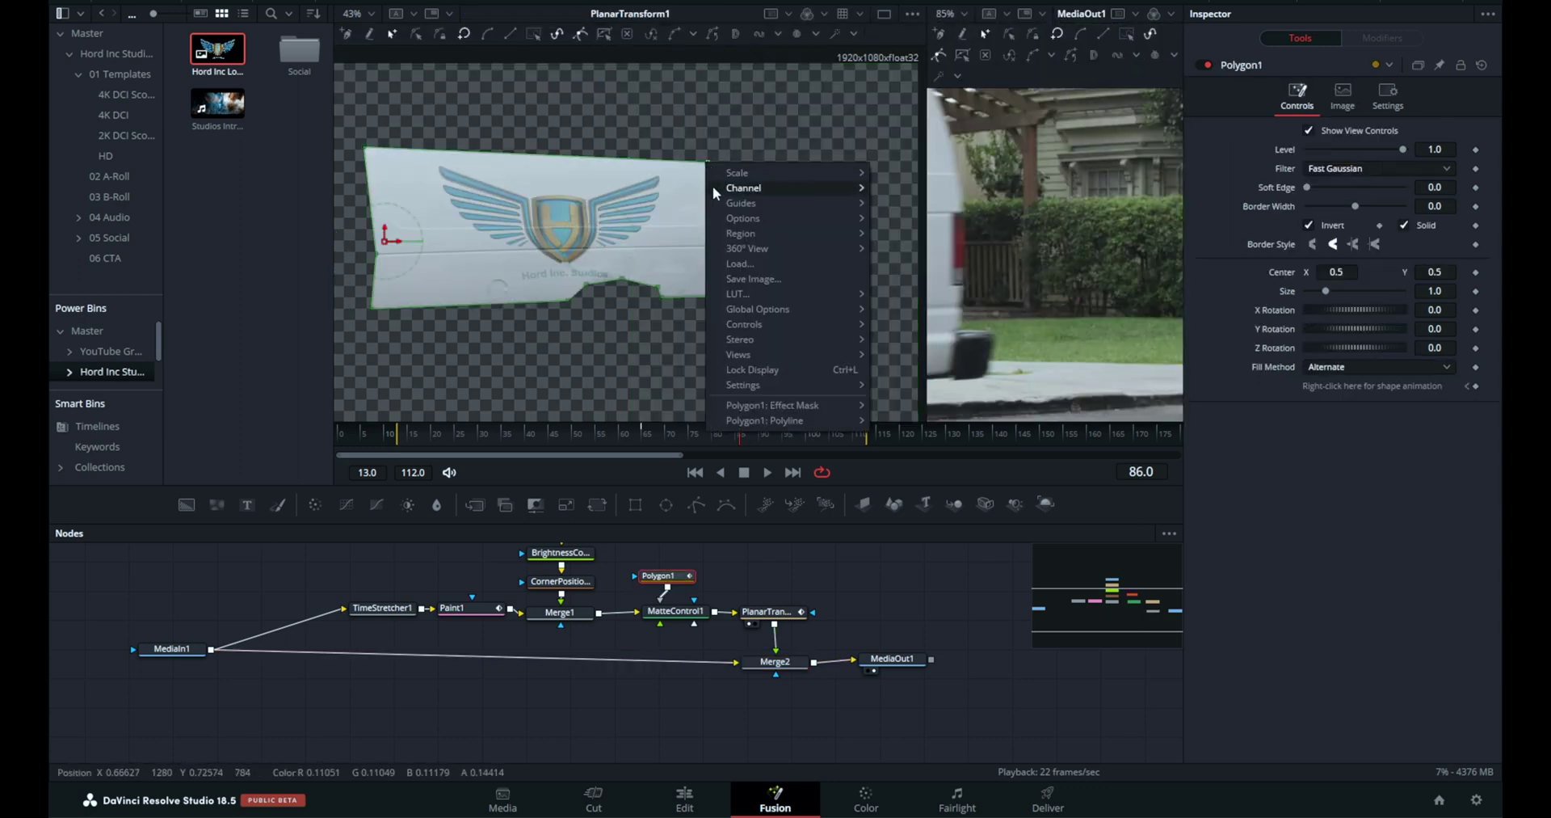
pyautogui.moveTo(805, 353)
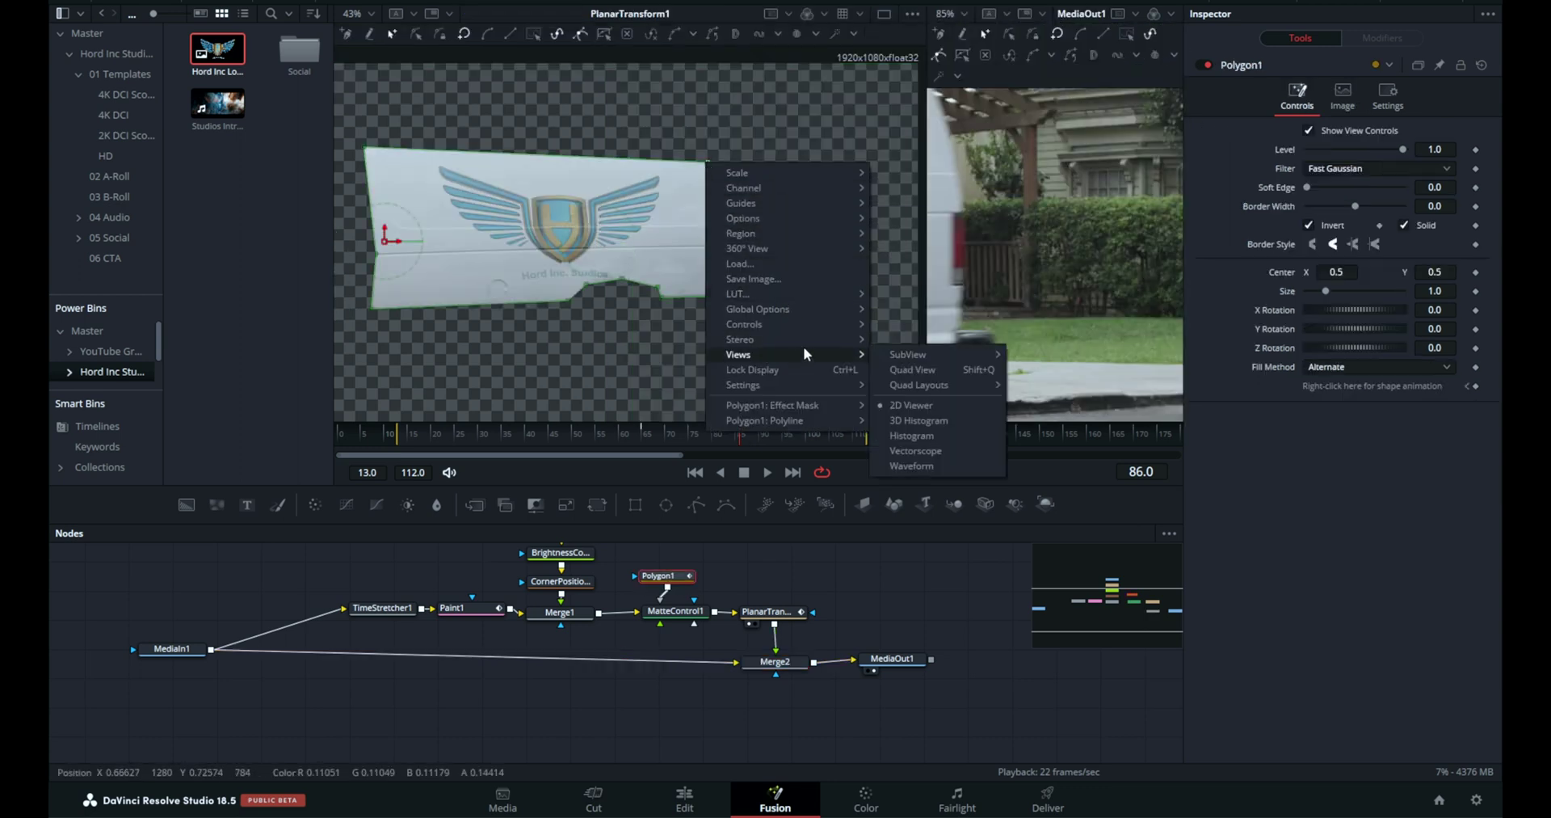
pyautogui.moveTo(792, 325)
pyautogui.moveTo(948, 345)
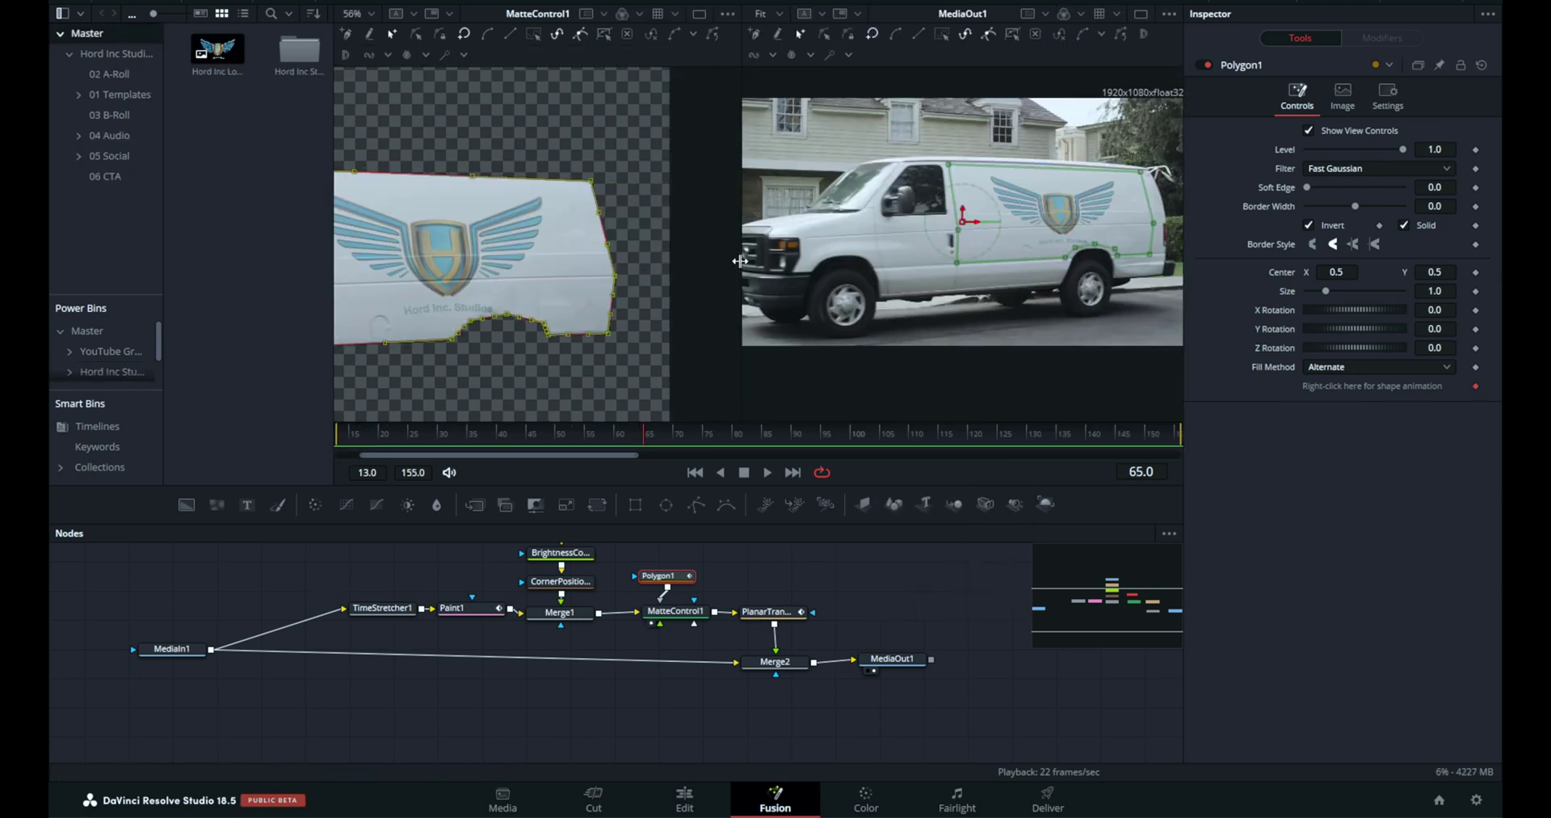
pyautogui.moveTo(740, 258); pyautogui.dragTo(949, 257)
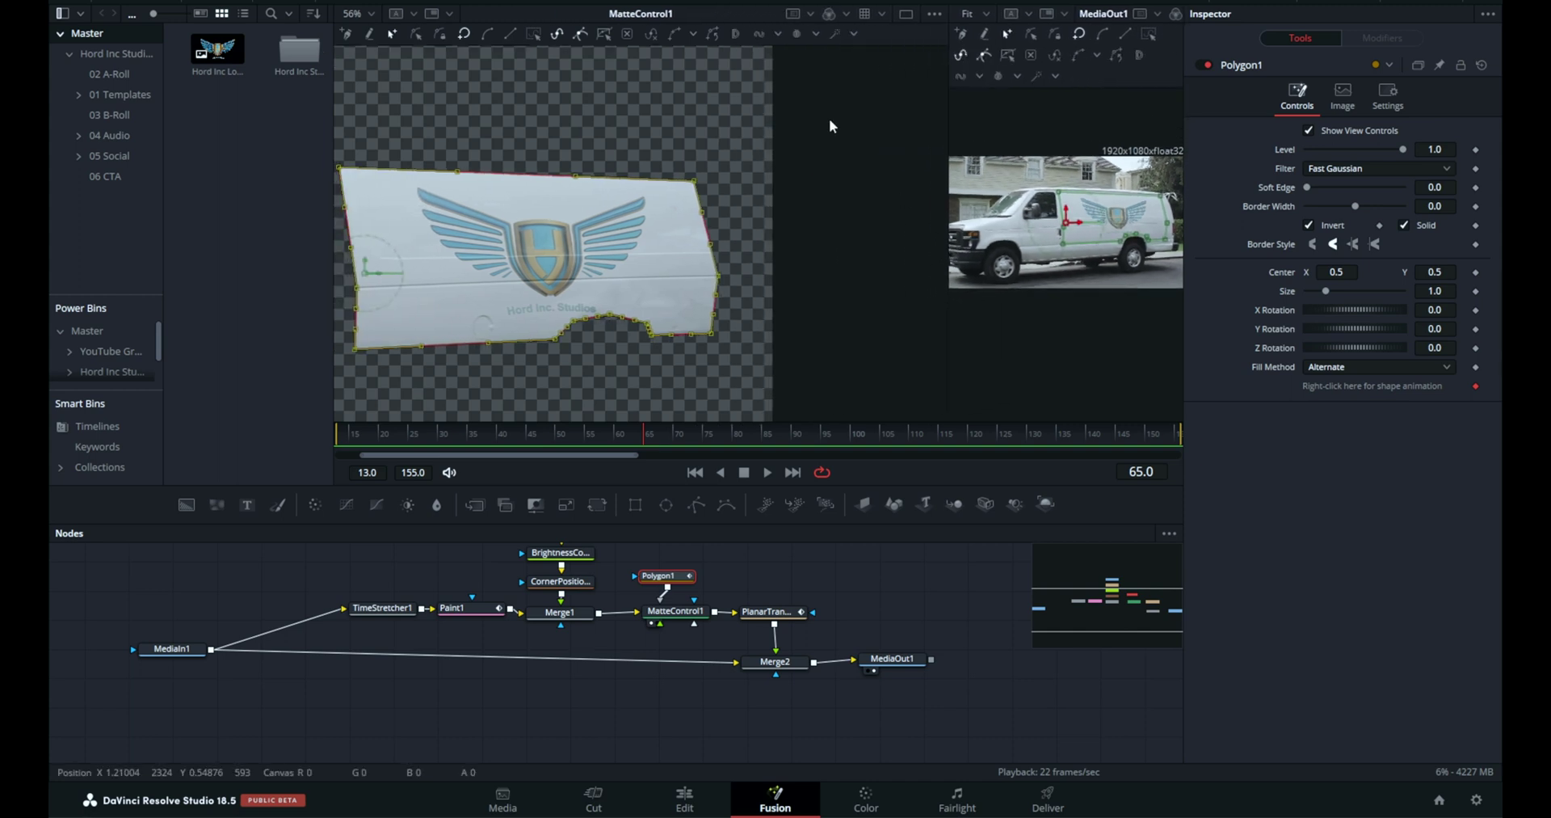
# Make Polygon1 a double polygon and pull its outer edge near the van panel's top-right corner
pyautogui.click(737, 34)
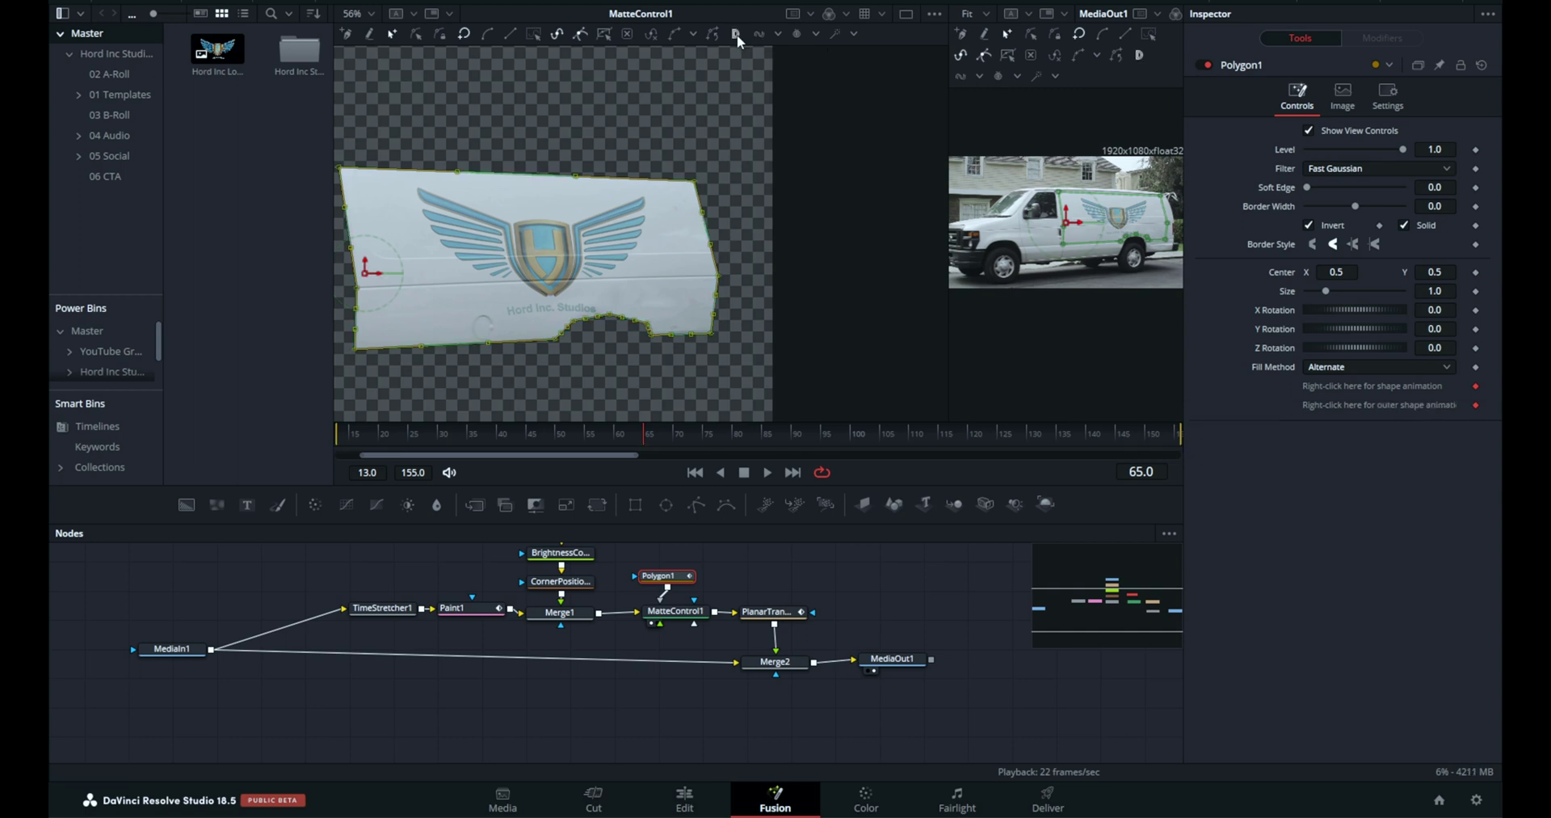
pyautogui.rightClick(684, 126)
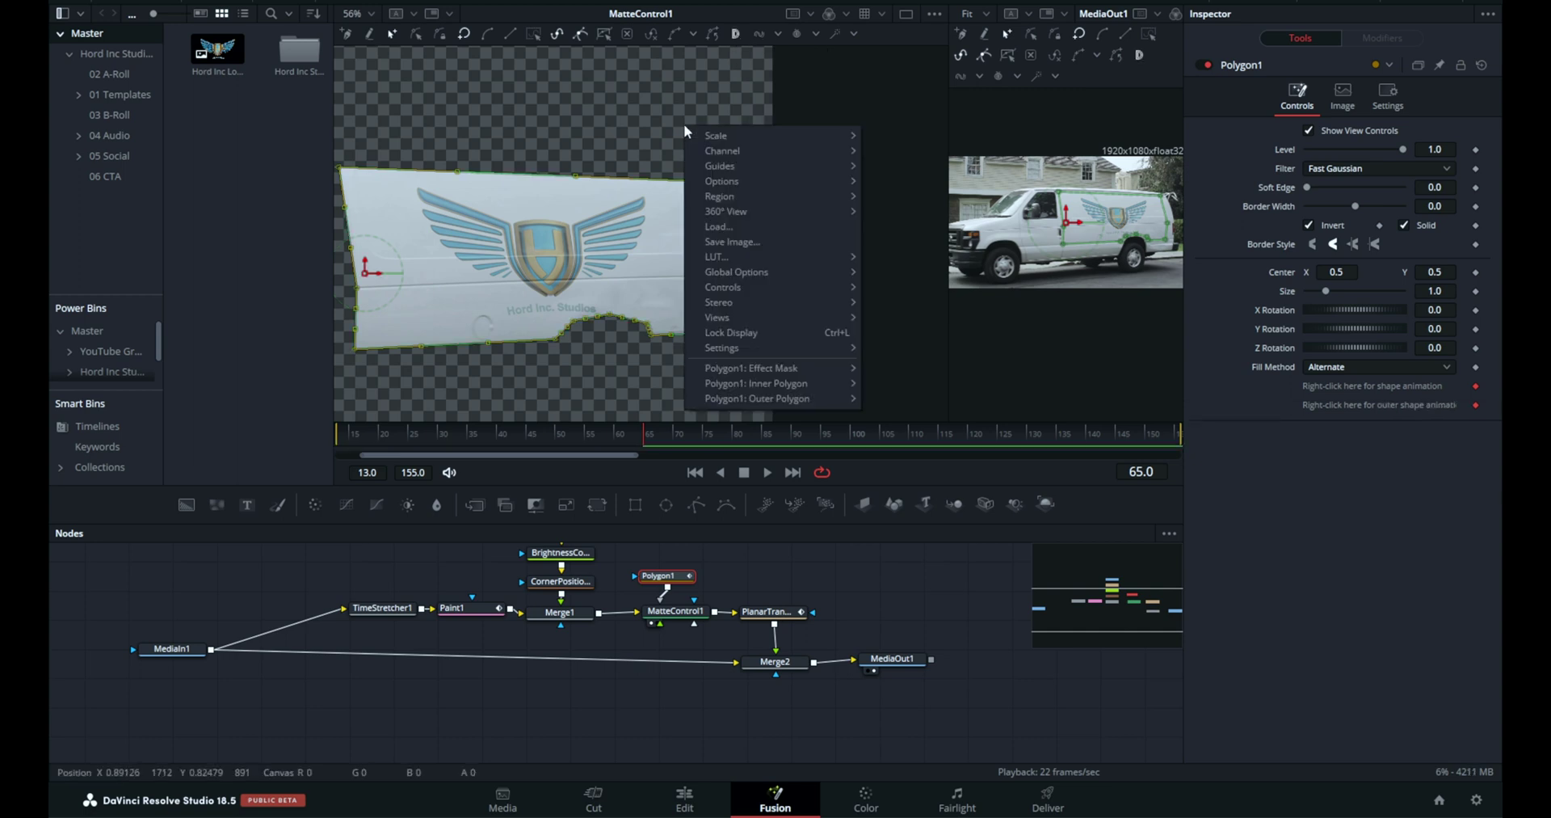
pyautogui.moveTo(749, 296)
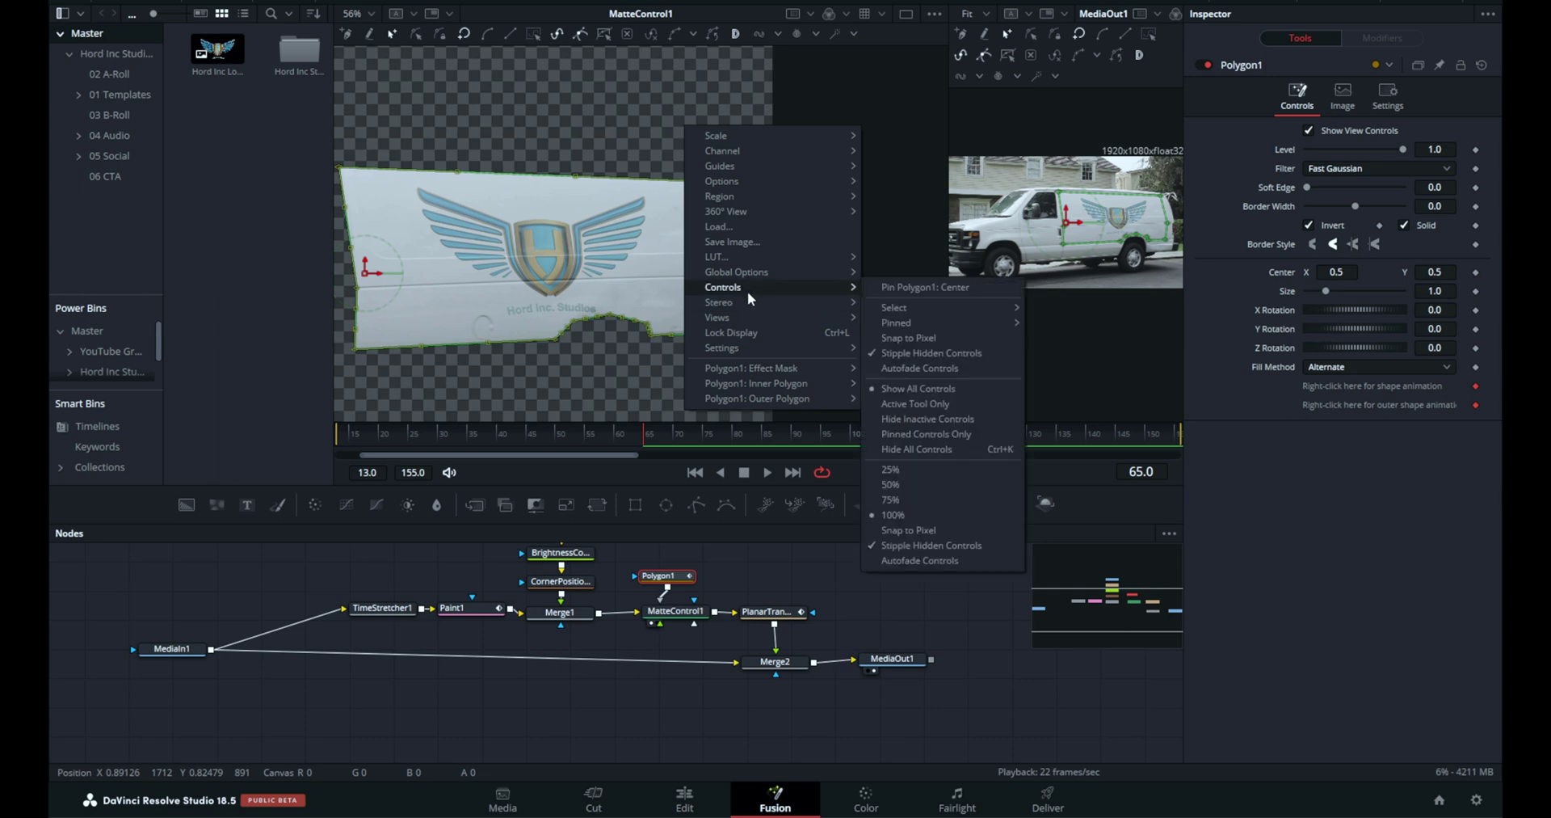
pyautogui.moveTo(923, 306)
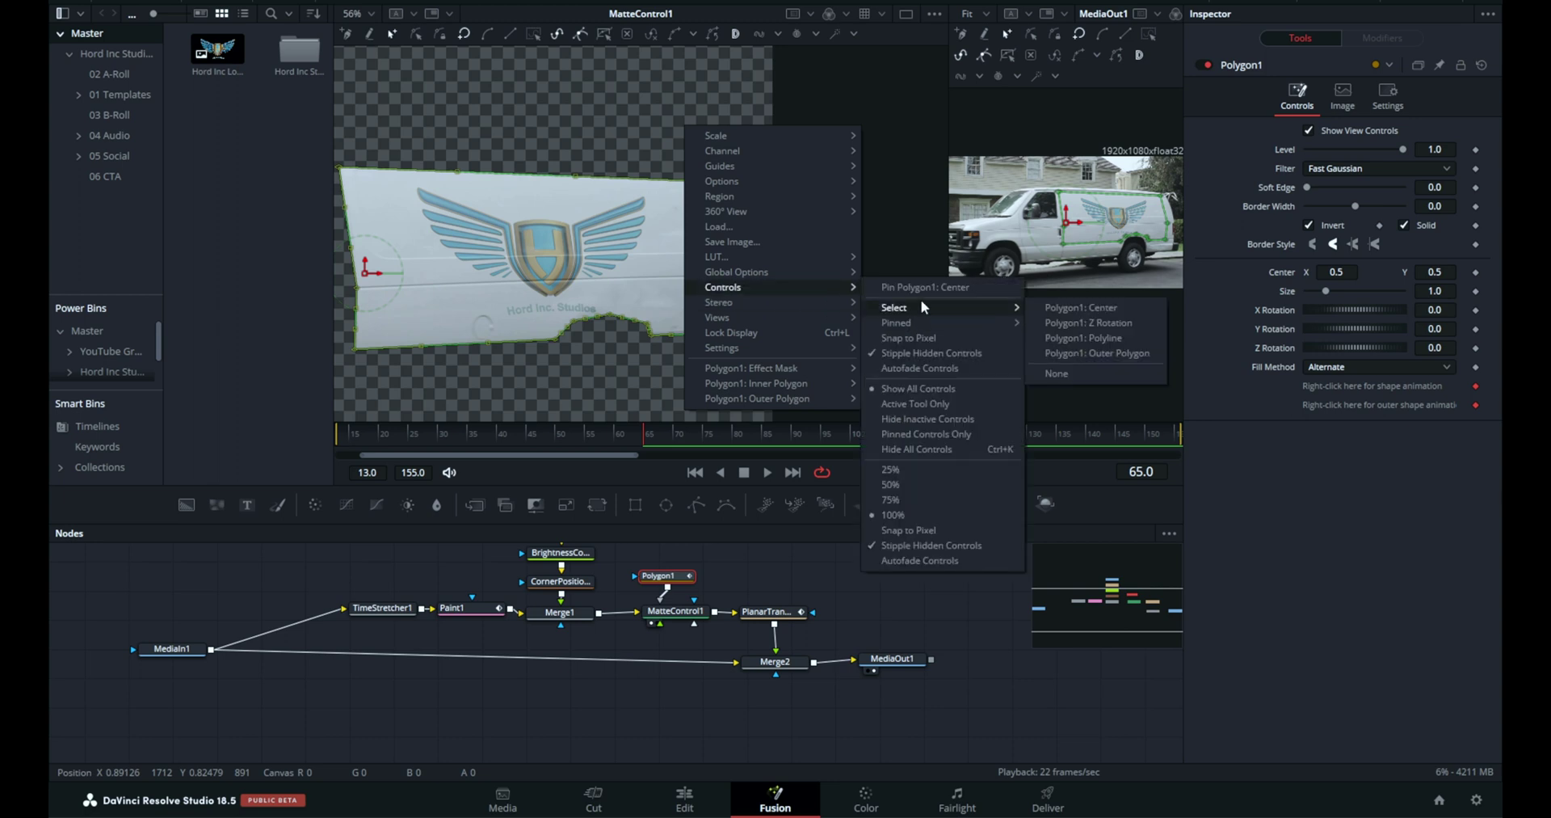
pyautogui.click(1108, 355)
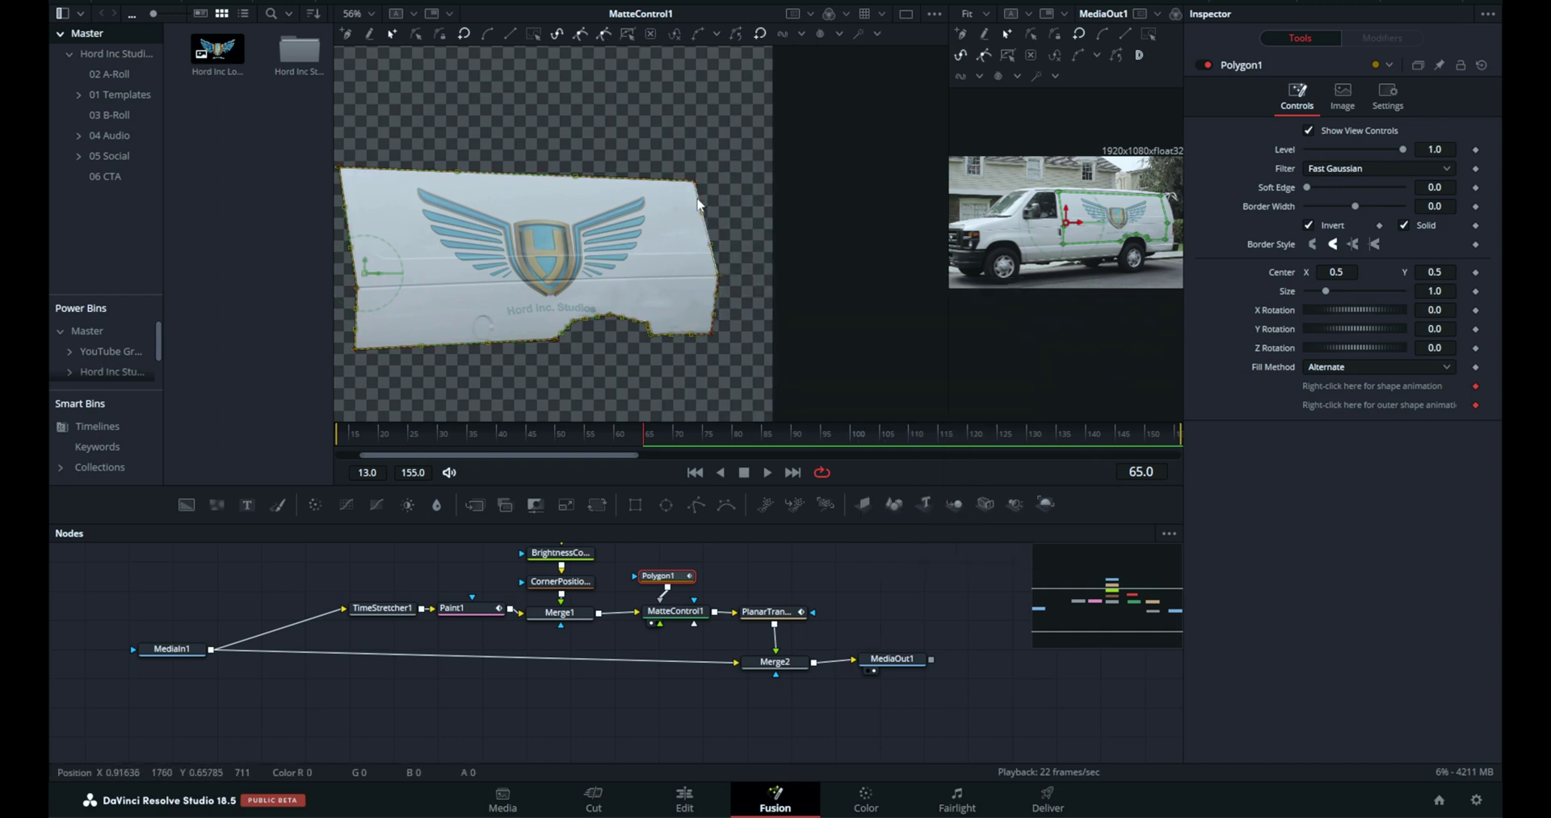
pyautogui.moveTo(699, 205); pyautogui.dragTo(695, 188)
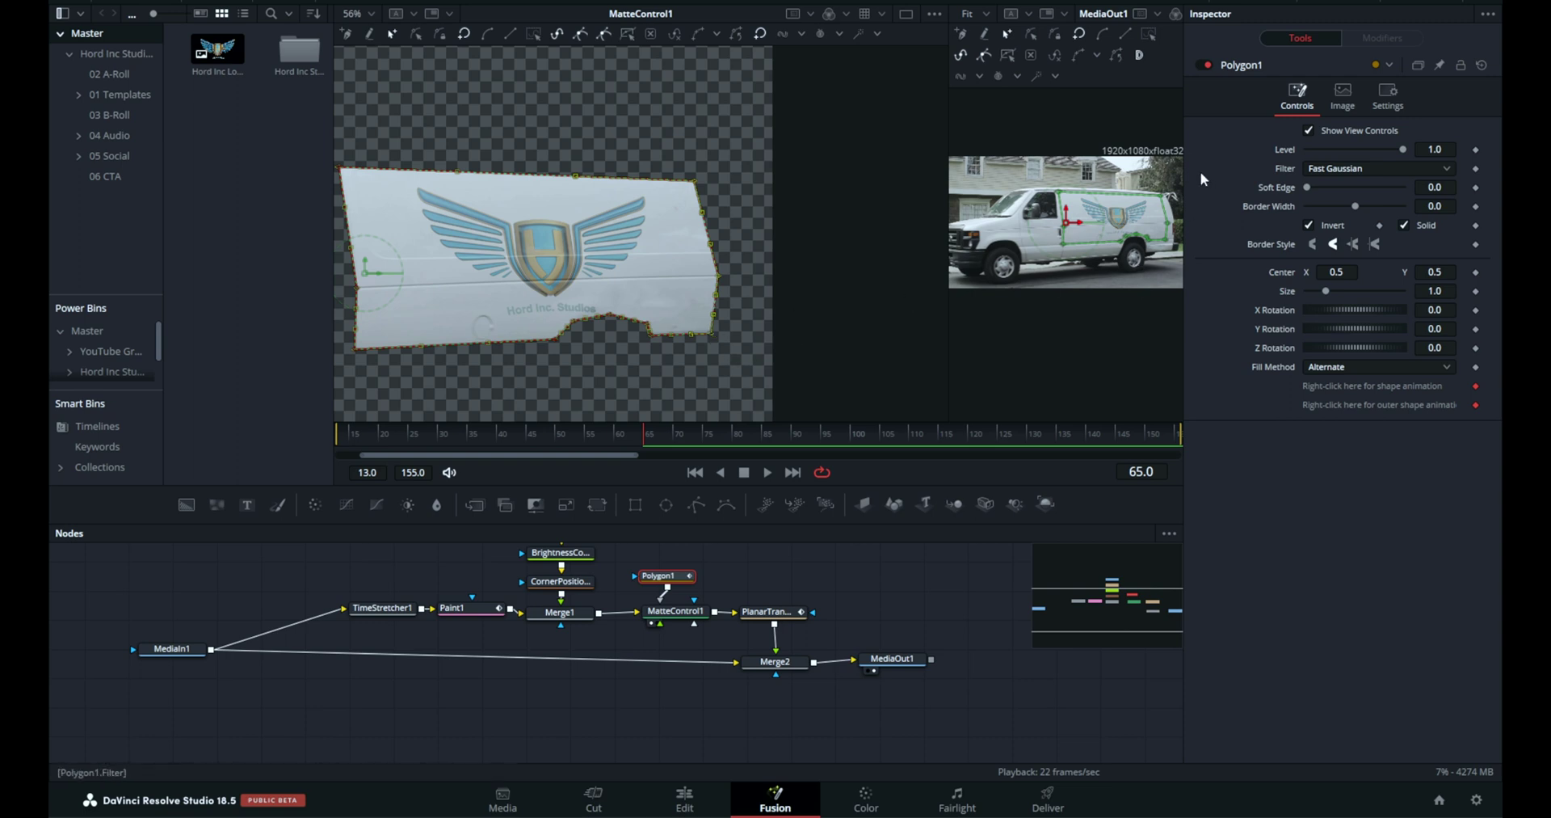
# Widen the MediaOut1 viewer, add an outer polygon, and push its right edge past the van's rear
pyautogui.scroll(5, 1140, 260)
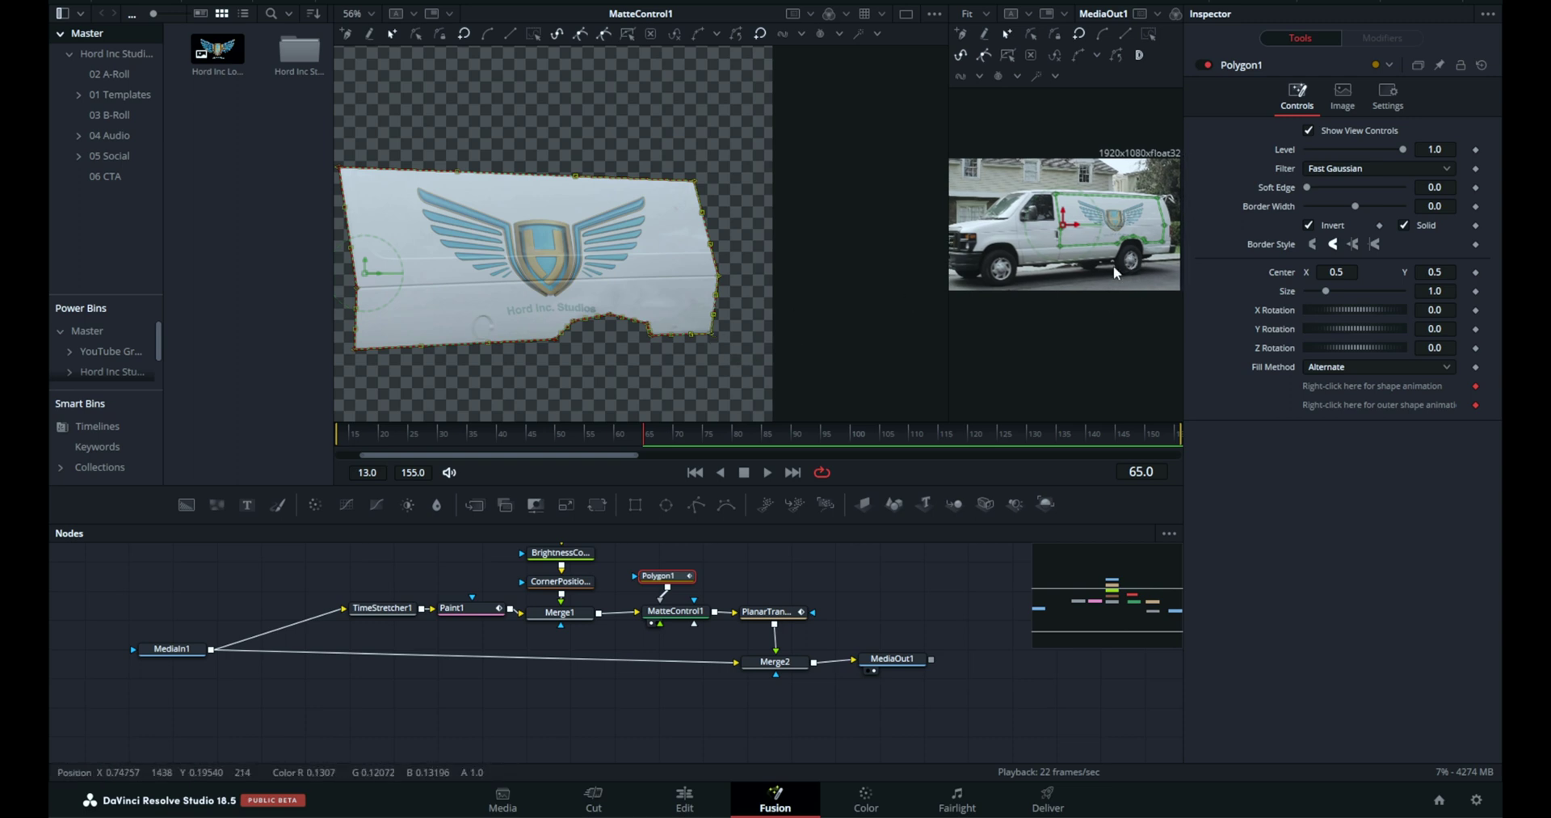
pyautogui.scroll(3, 1028, 291)
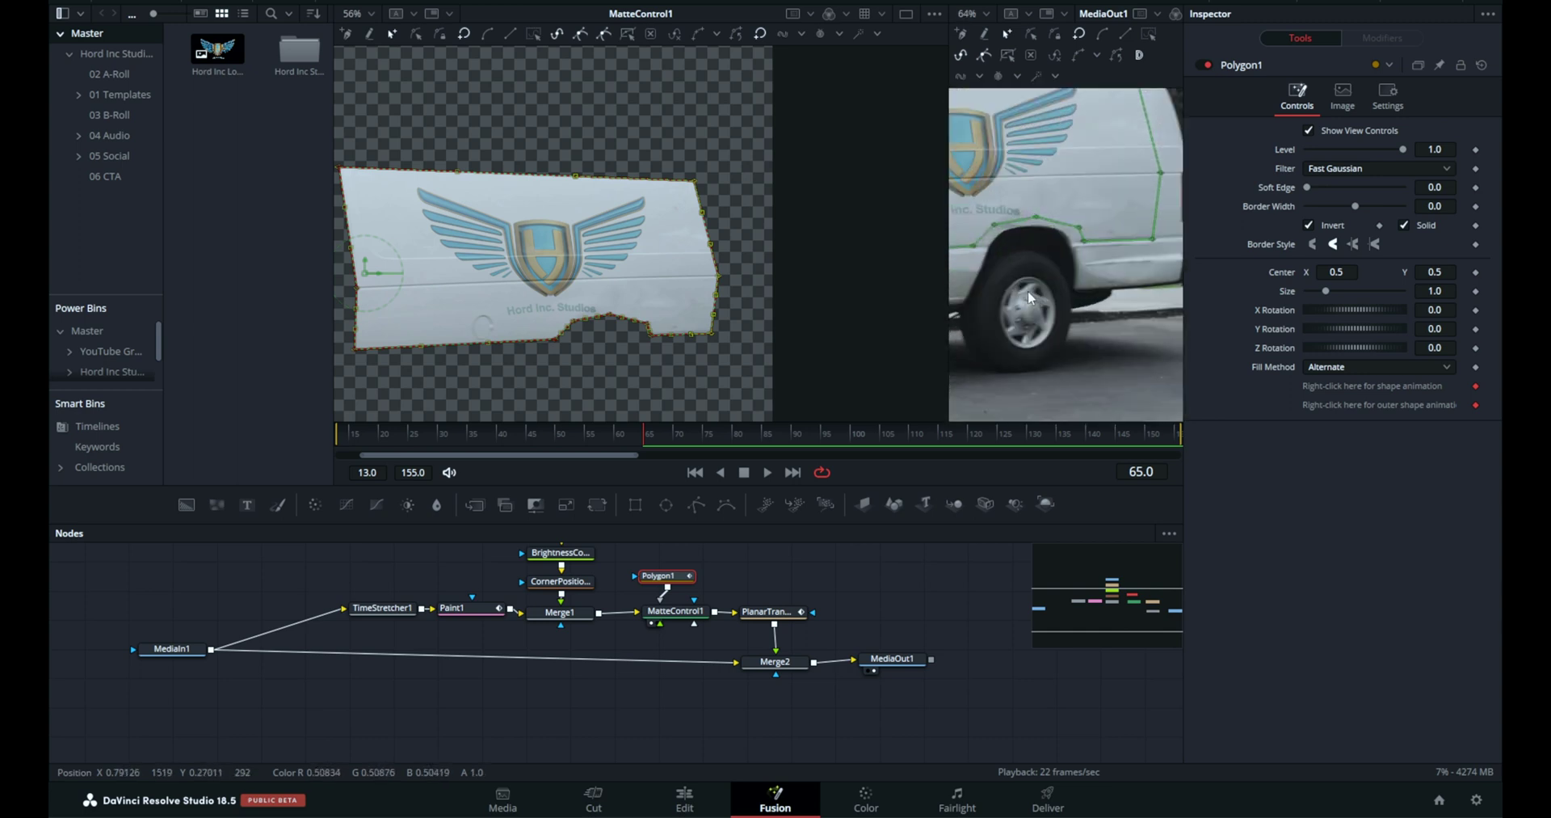
pyautogui.moveTo(947, 303); pyautogui.dragTo(537, 305)
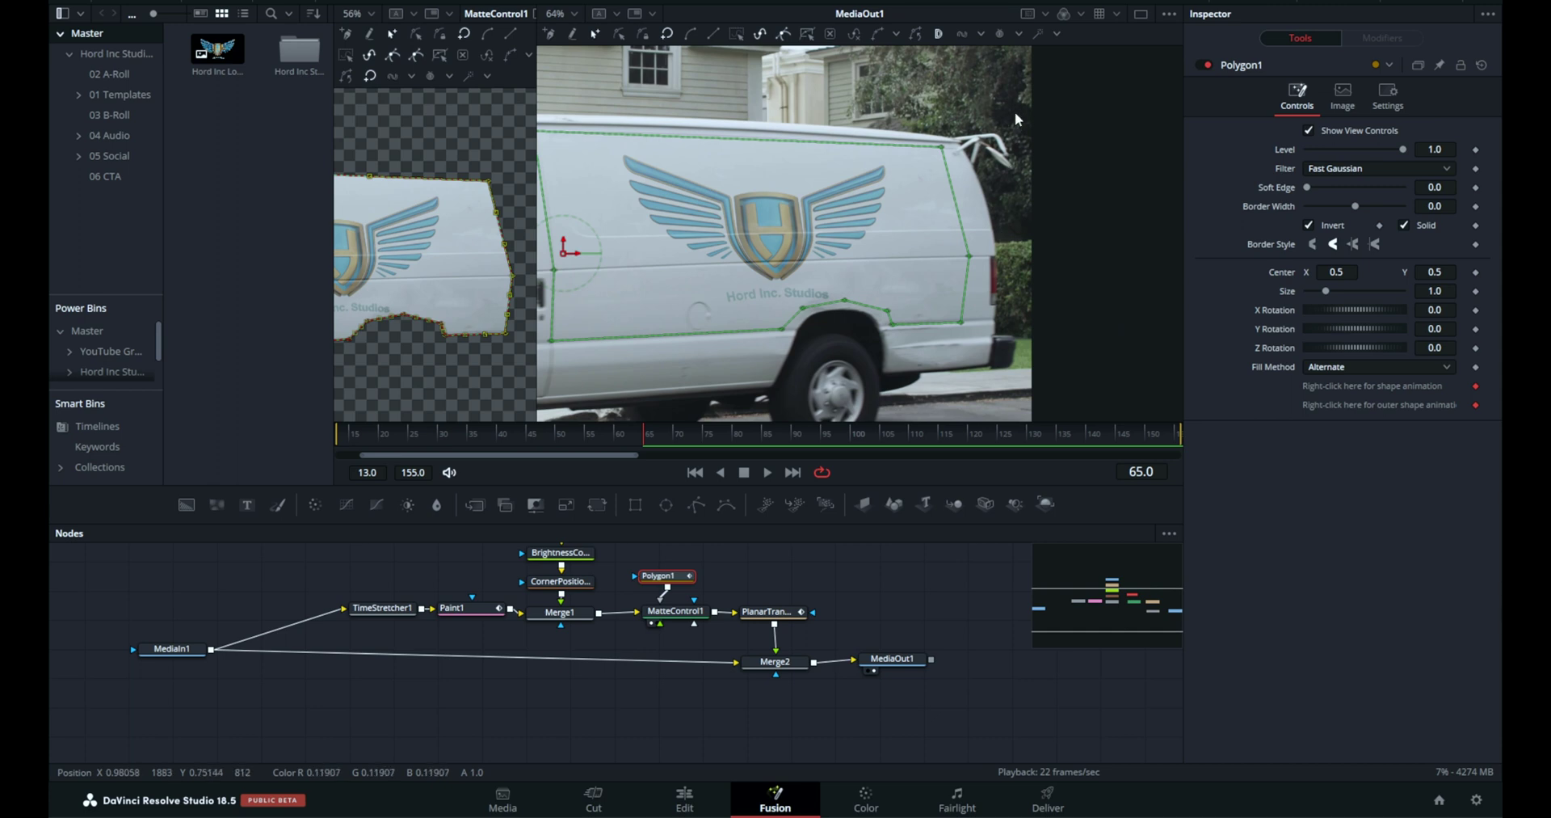
pyautogui.click(939, 34)
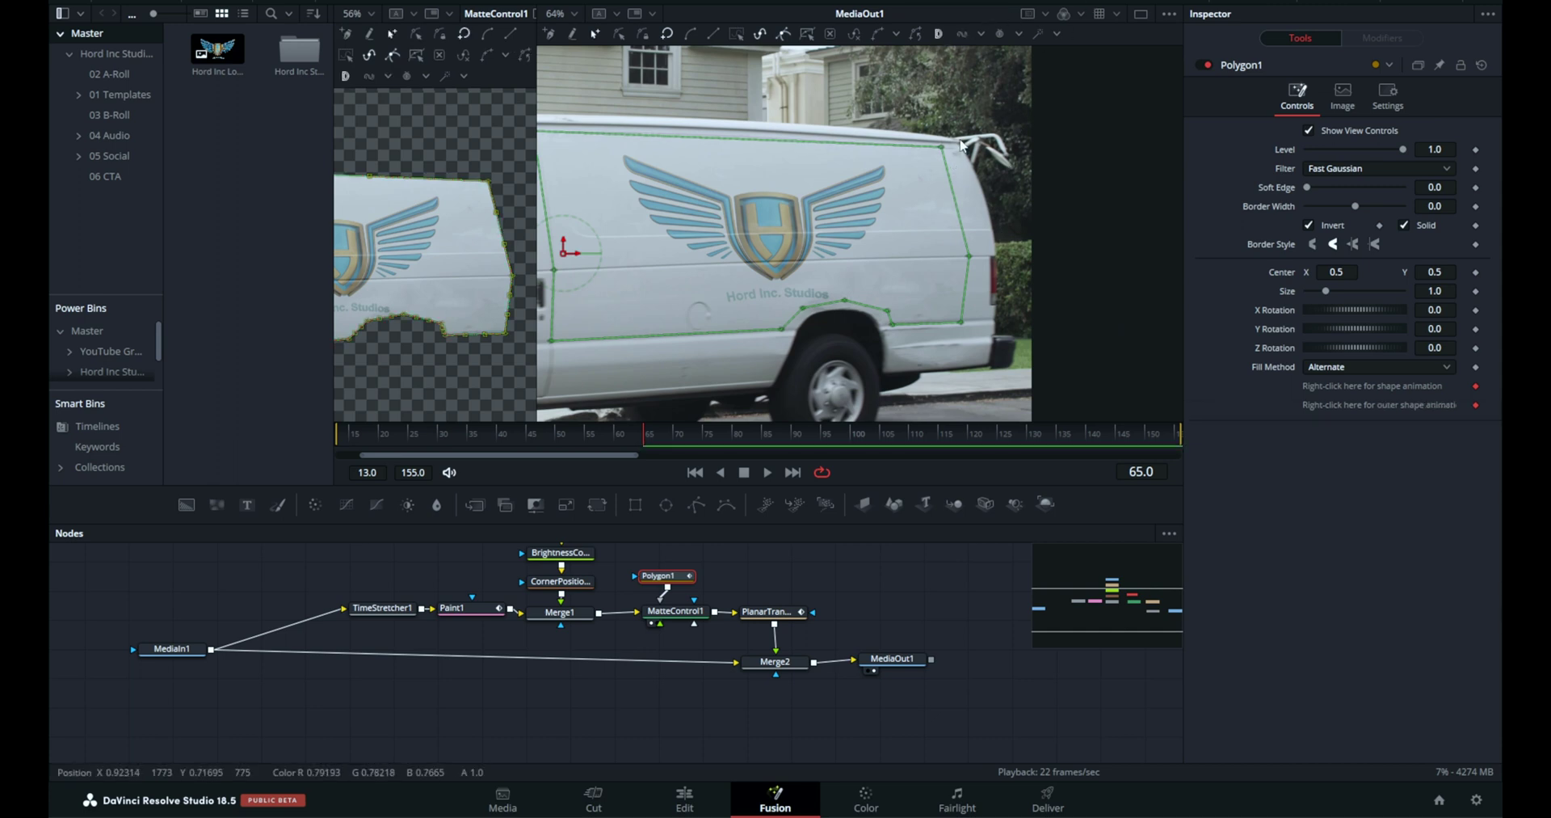
pyautogui.rightClick(977, 98)
pyautogui.moveTo(1059, 261)
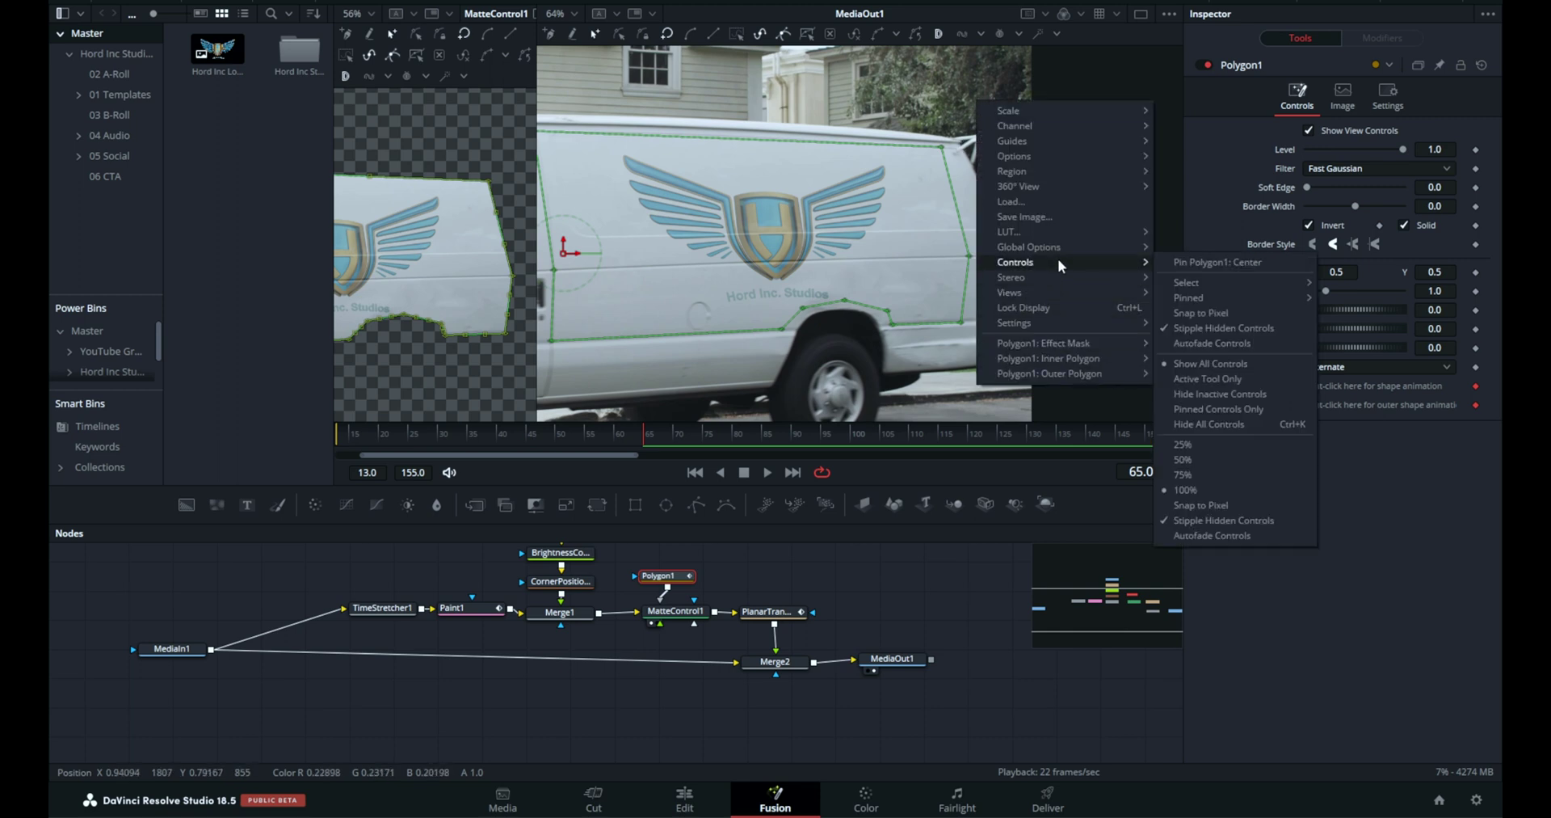
pyautogui.moveTo(1214, 282)
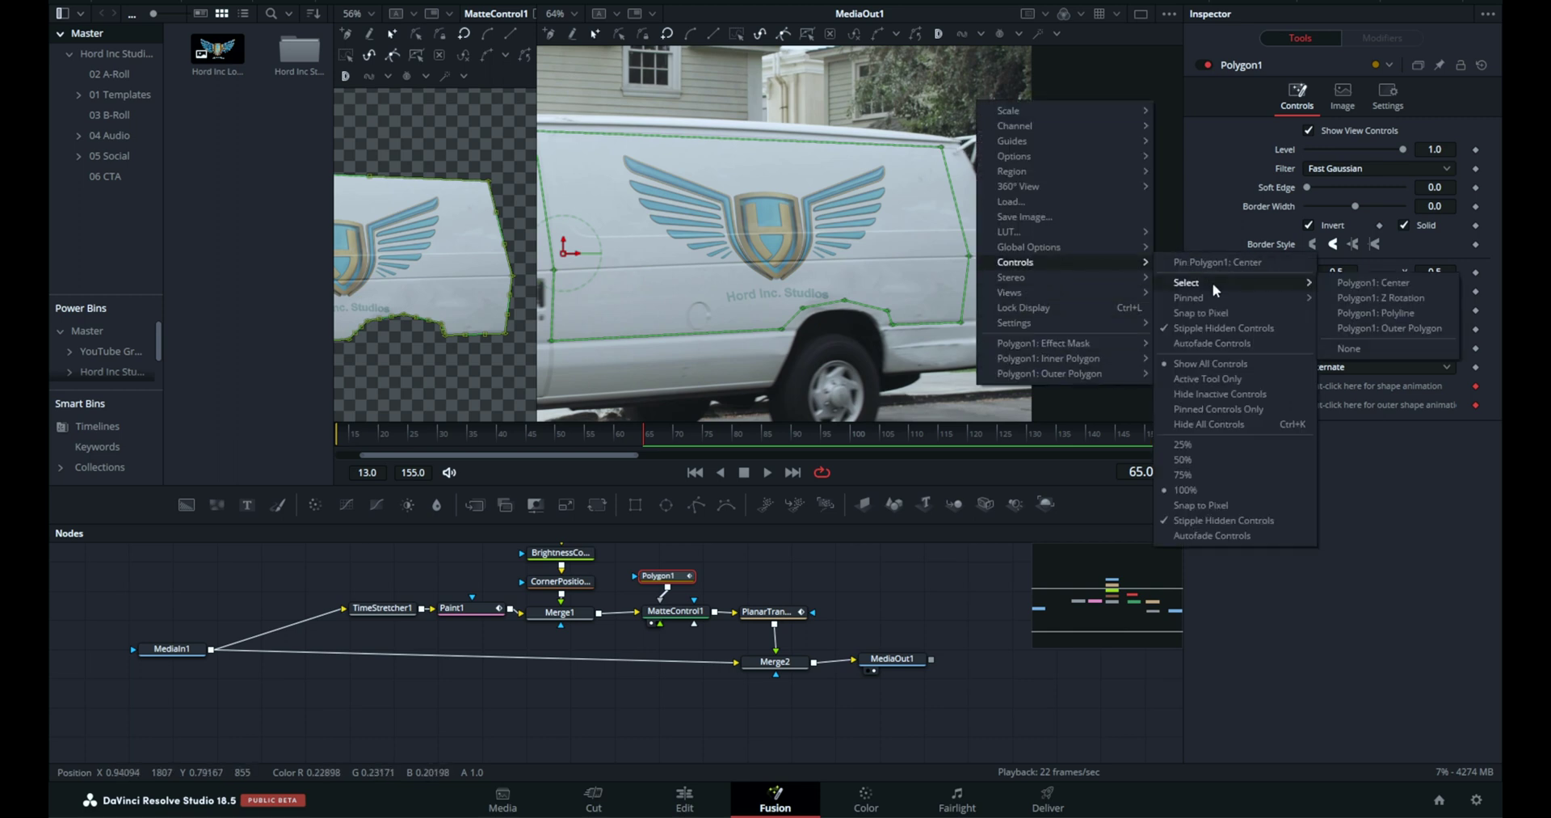
pyautogui.click(1404, 329)
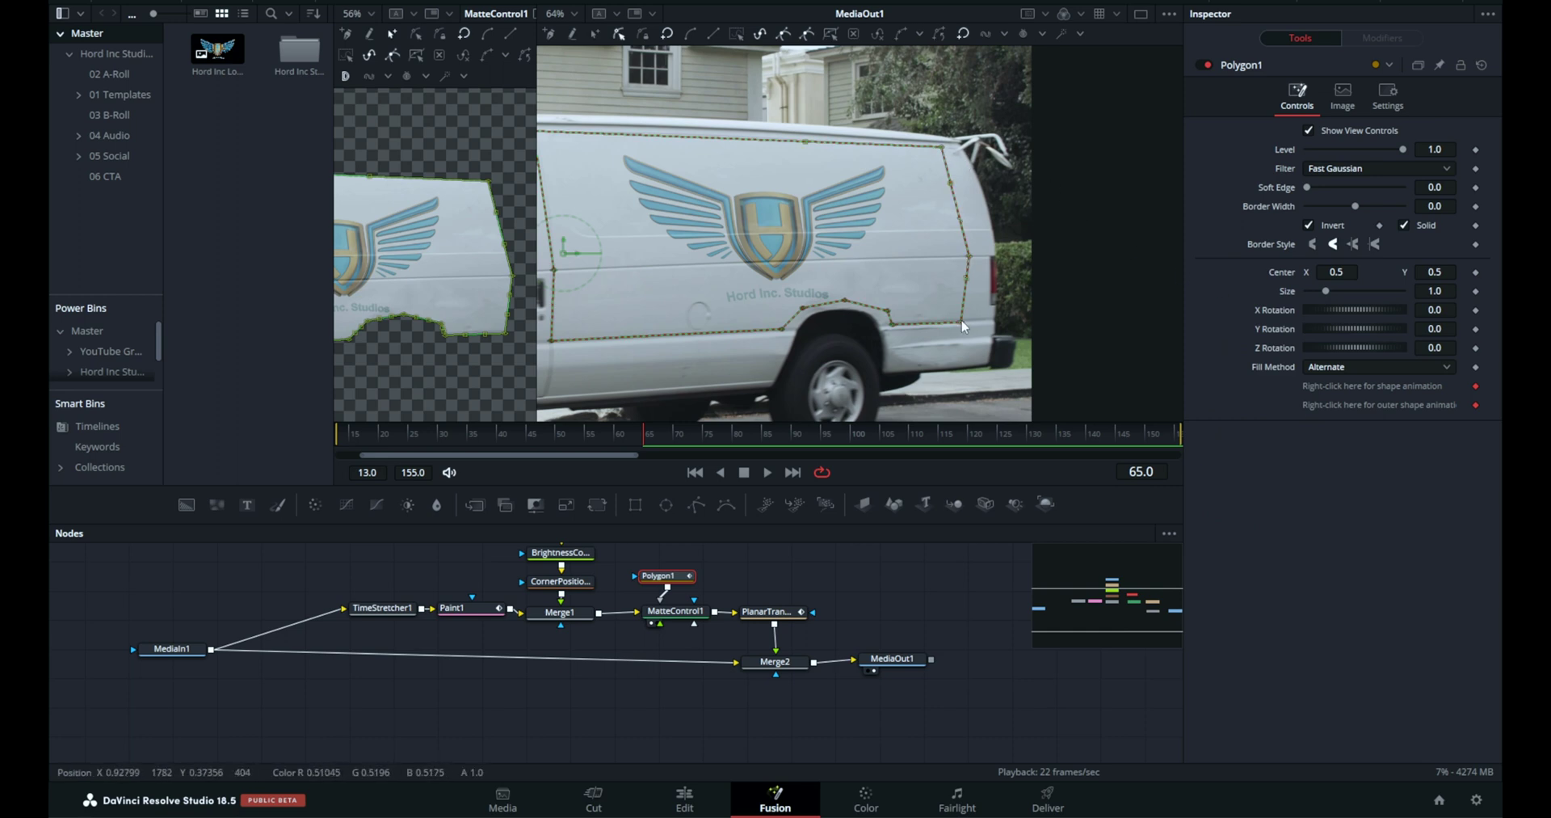
pyautogui.moveTo(960, 320); pyautogui.dragTo(974, 322)
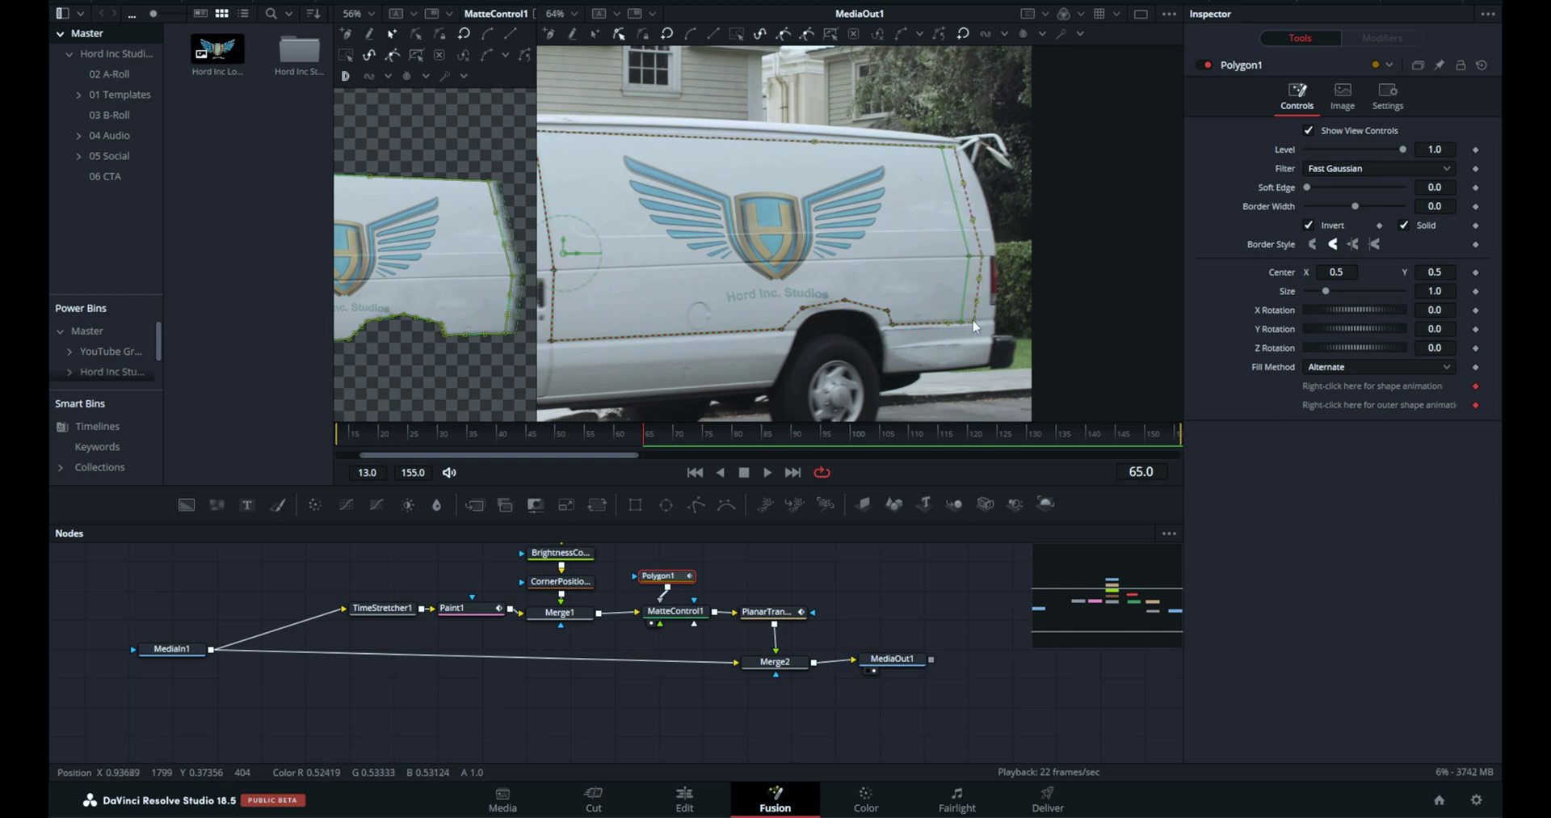
# Scrub through frames 70, 97, 98 and 104 to check the mask follows the van
pyautogui.click(674, 442)
pyautogui.moveTo(677, 446); pyautogui.dragTo(838, 452)
pyautogui.moveTo(683, 324); pyautogui.dragTo(924, 336)
pyautogui.moveTo(852, 450); pyautogui.dragTo(886, 450)
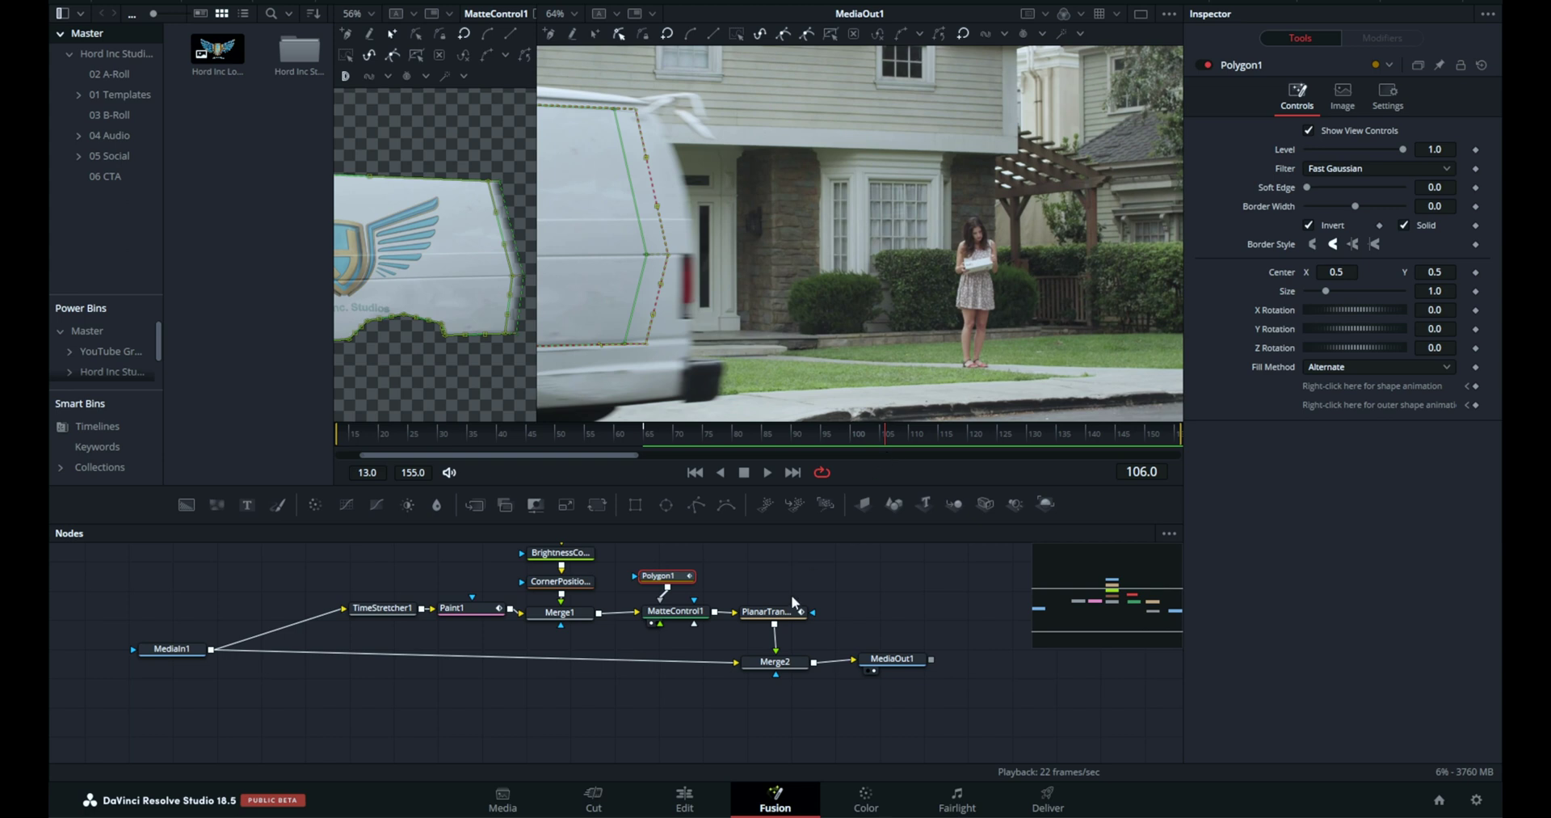
# Deselect Polygon1 to hide its outlines, then scrub and play the composite to review the logo
pyautogui.click(879, 602)
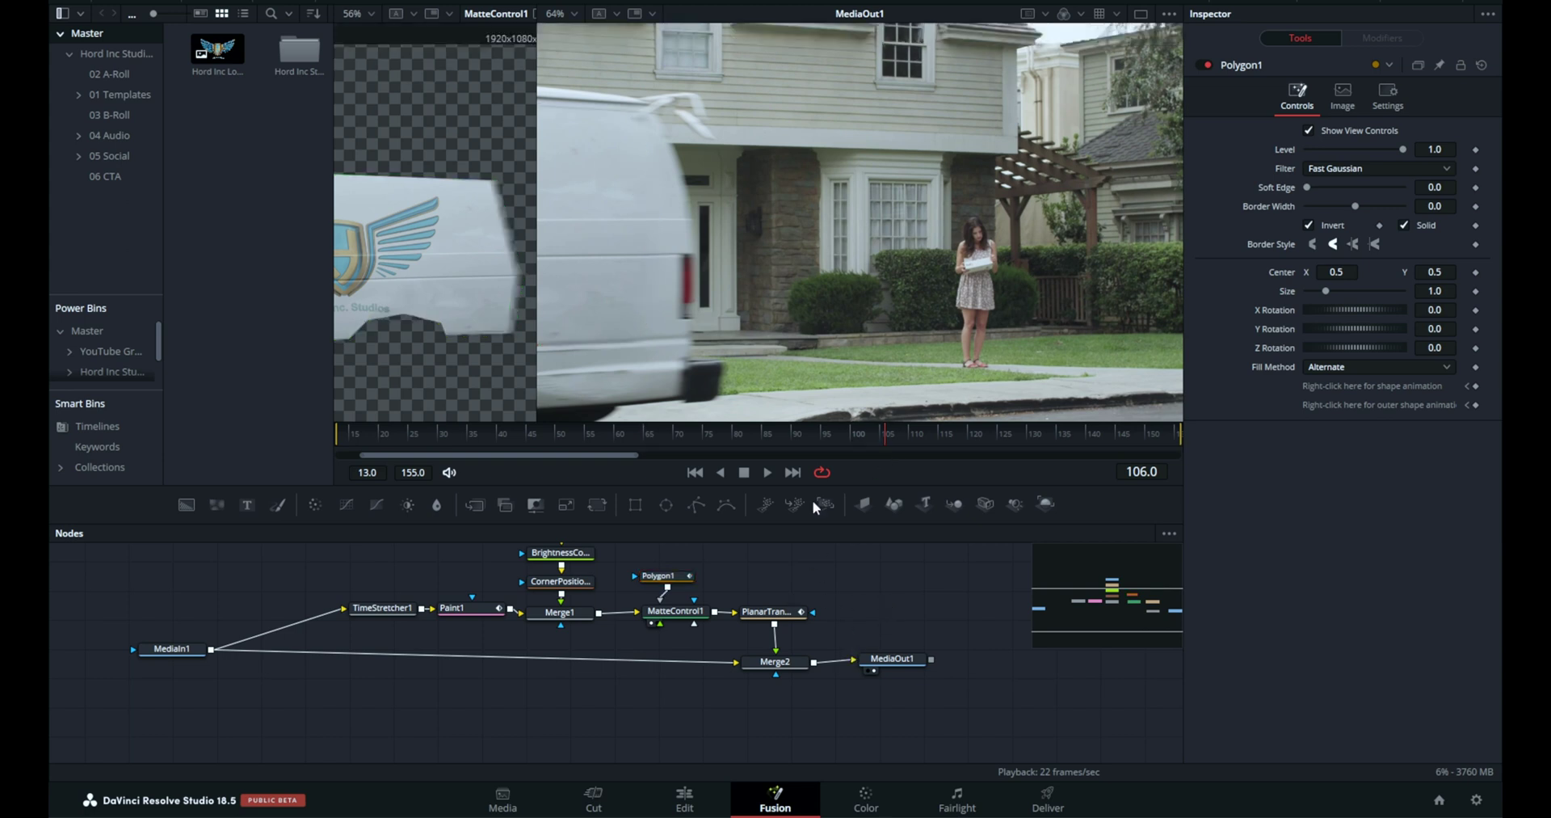
pyautogui.moveTo(827, 444); pyautogui.dragTo(924, 437)
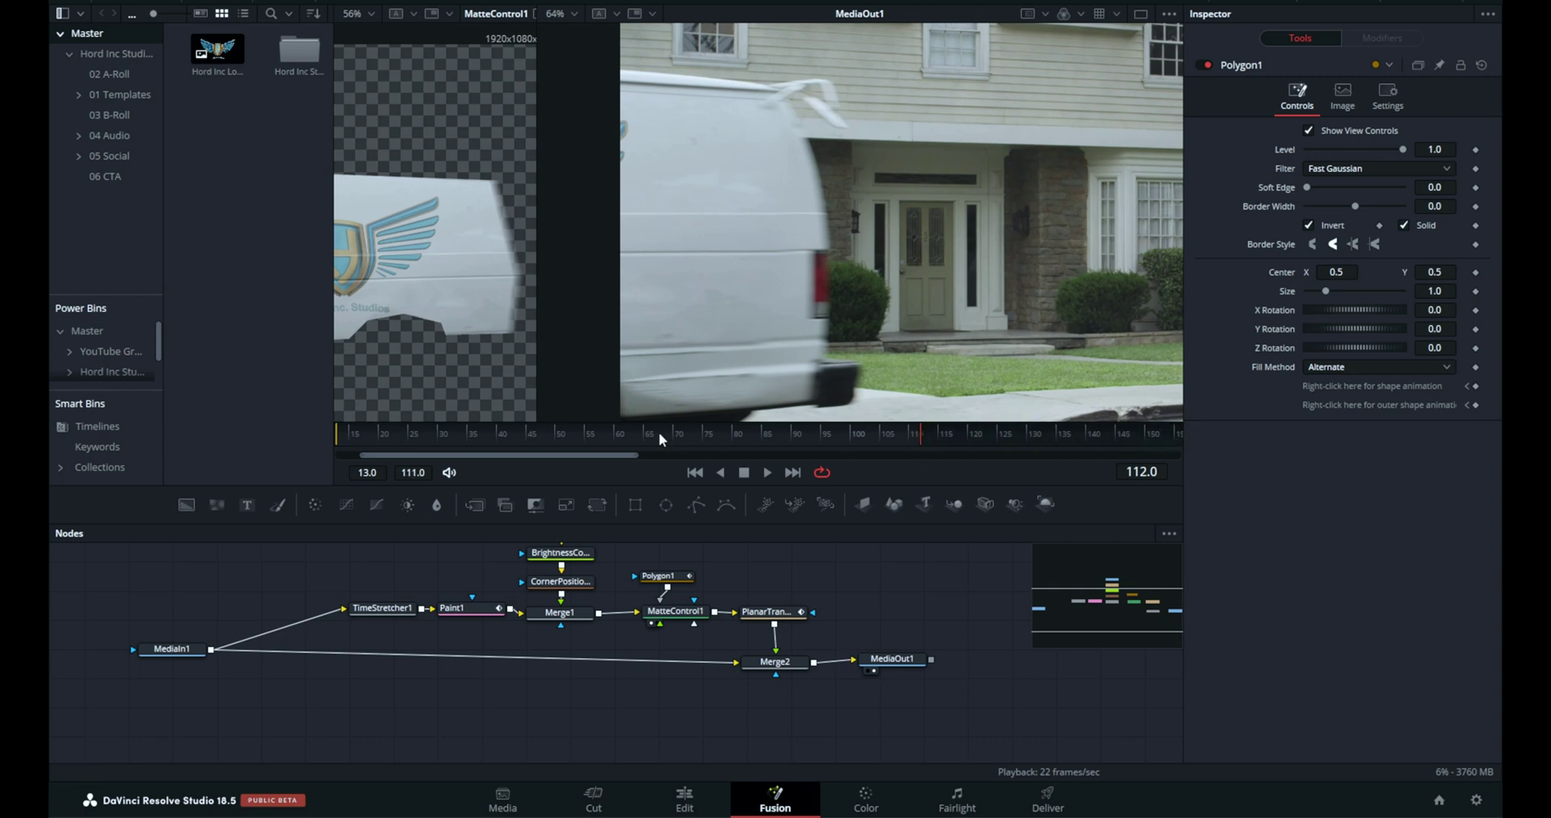
pyautogui.moveTo(657, 437); pyautogui.dragTo(924, 464)
pyautogui.press('space')
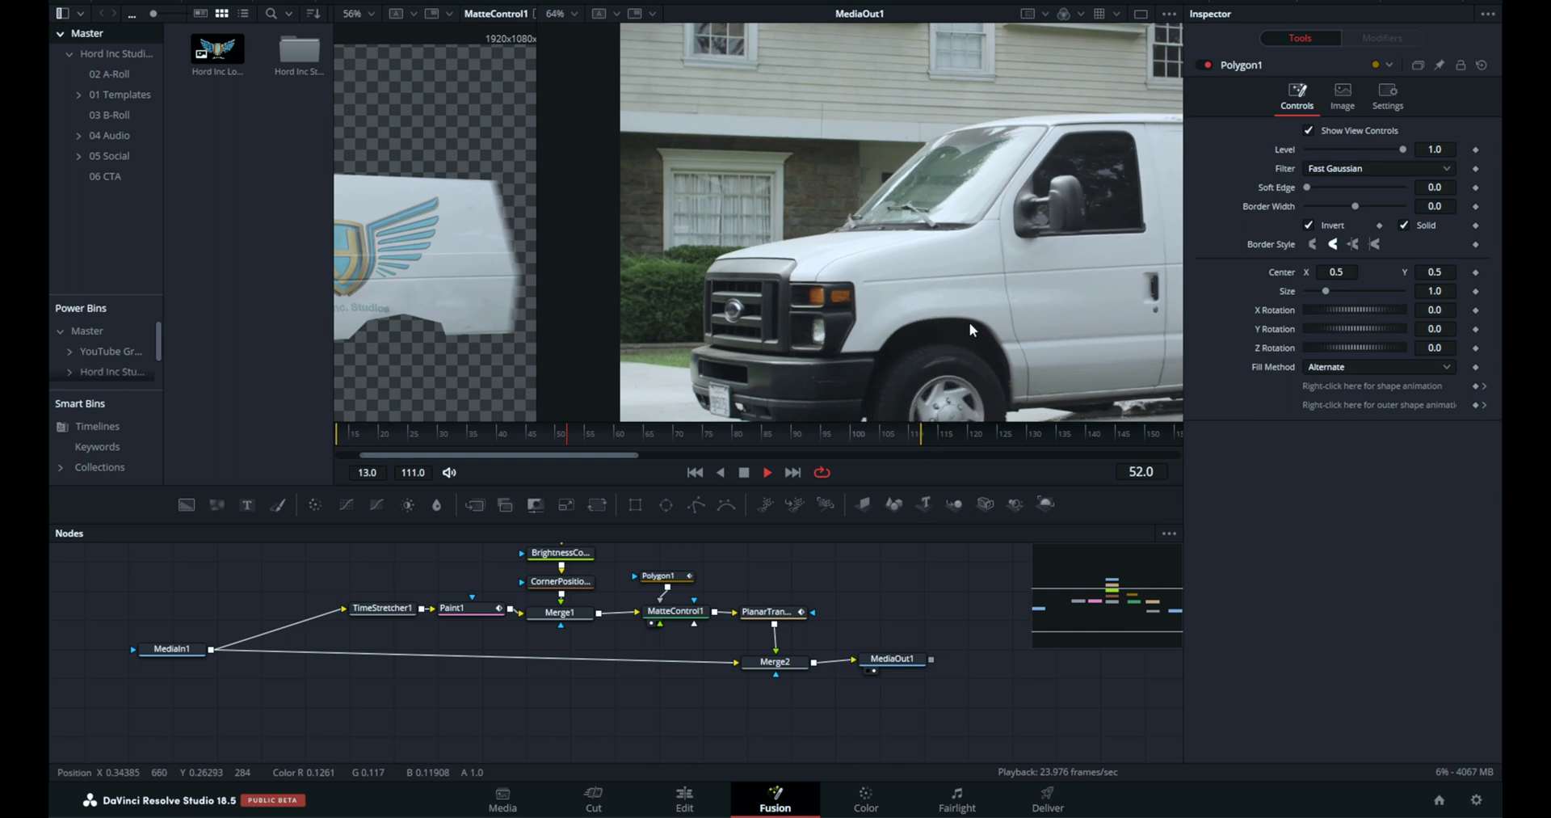
pyautogui.scroll(-3, 995, 291)
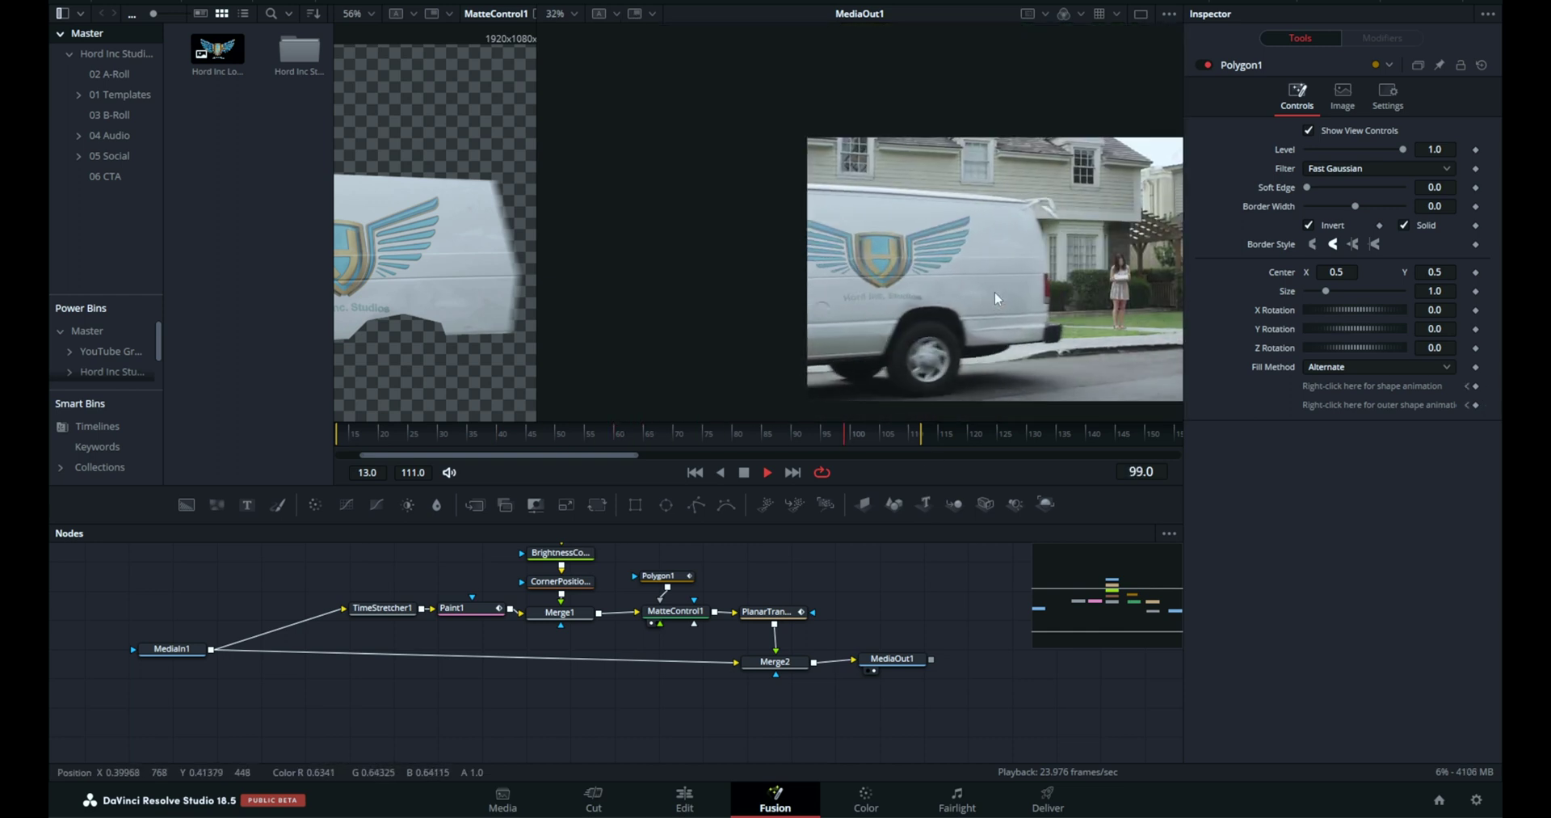
pyautogui.press('space')
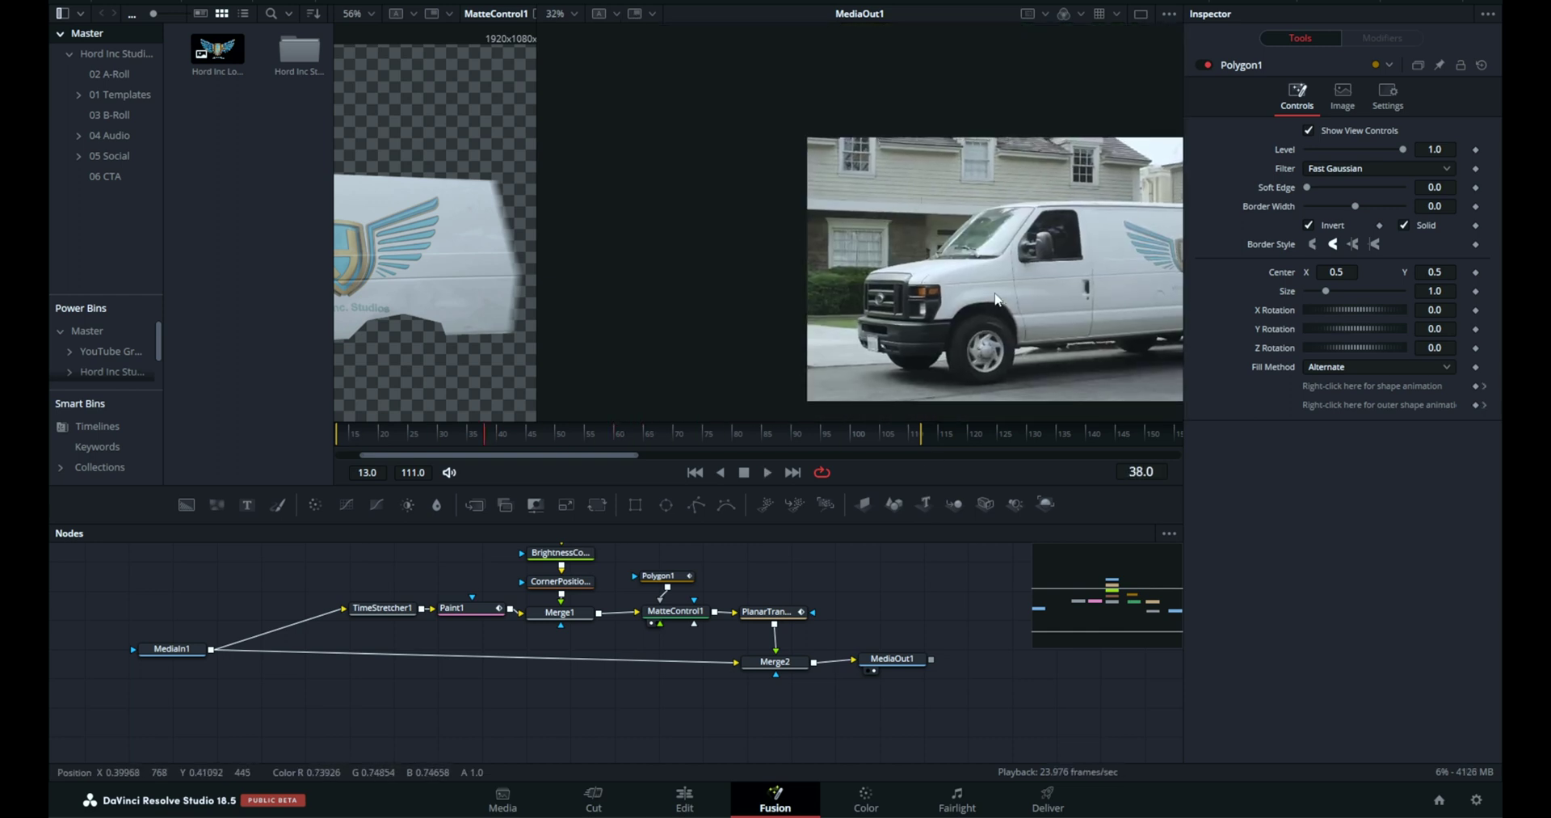
pyautogui.scroll(2, 1083, 290)
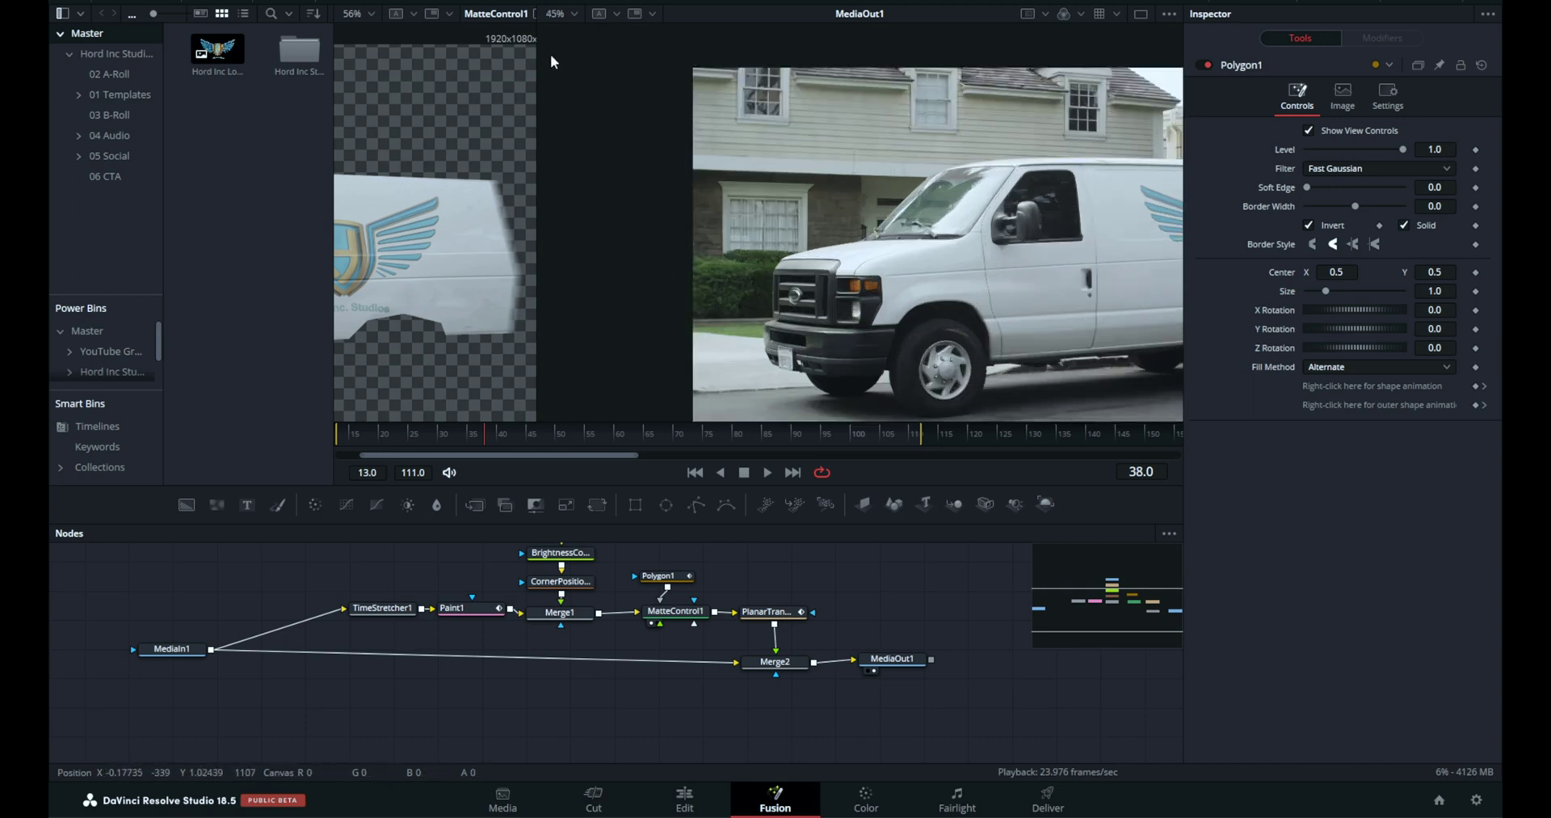
# Close the MatteControl1 viewer, use a single viewer zoomed to Fit, and play to frame 79
pyautogui.moveTo(540, 53); pyautogui.dragTo(129, 76)
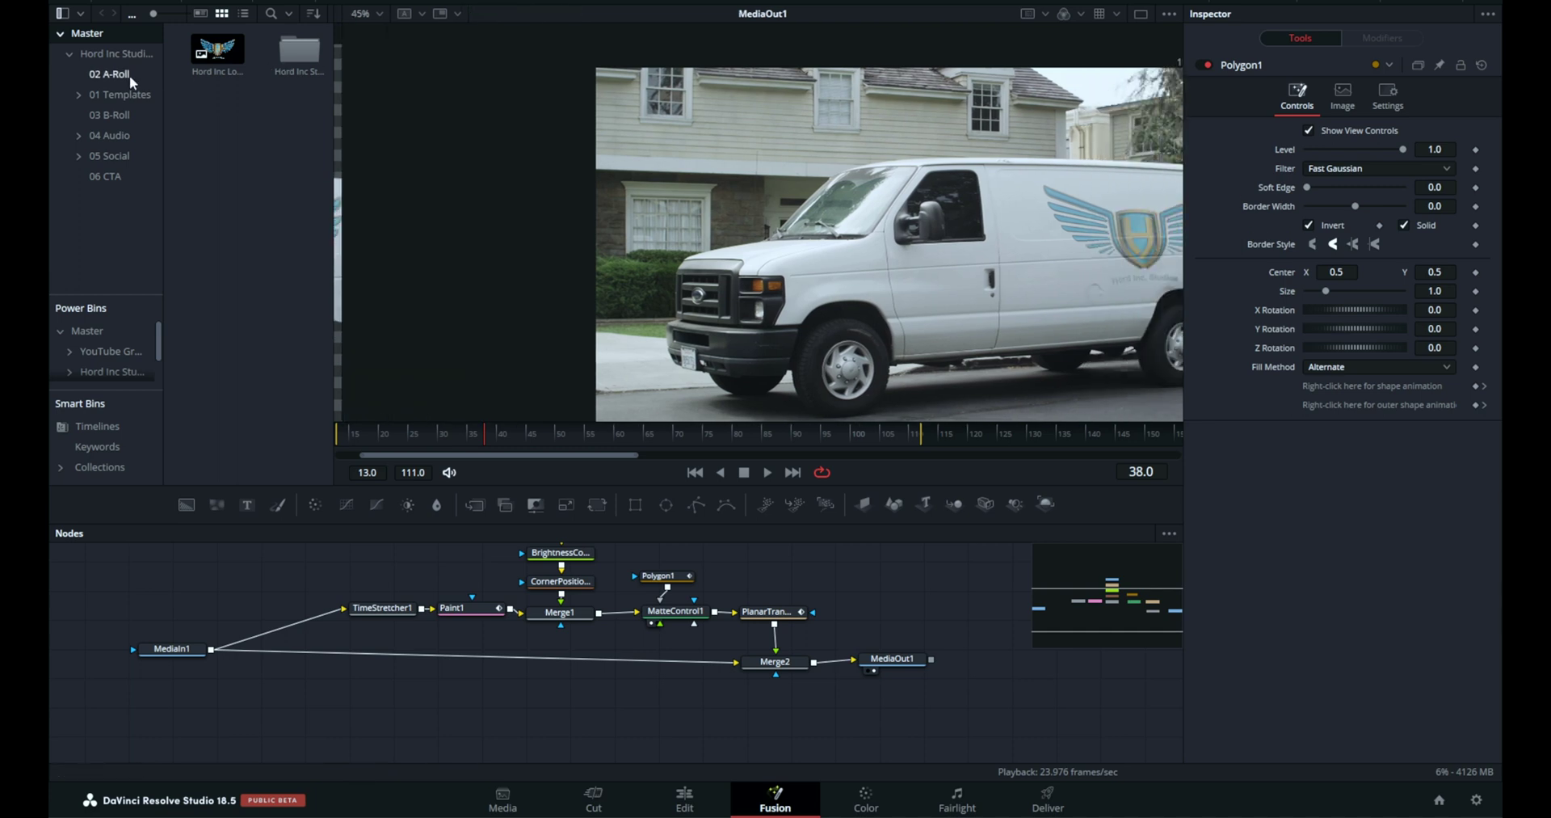
pyautogui.scroll(-2, 1084, 104)
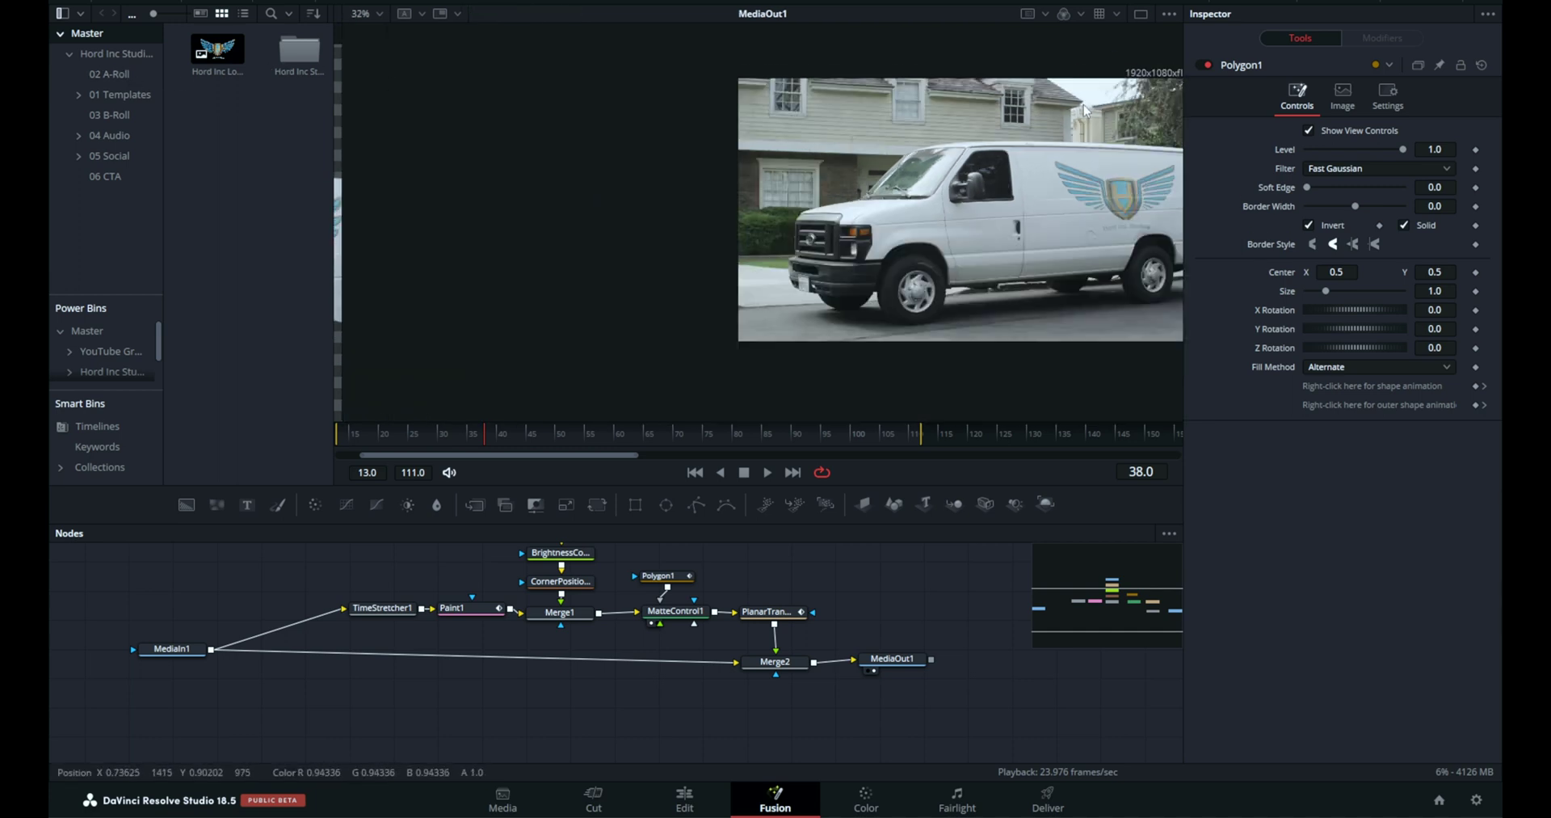
pyautogui.moveTo(1065, 154); pyautogui.dragTo(888, 175)
pyautogui.click(1137, 16)
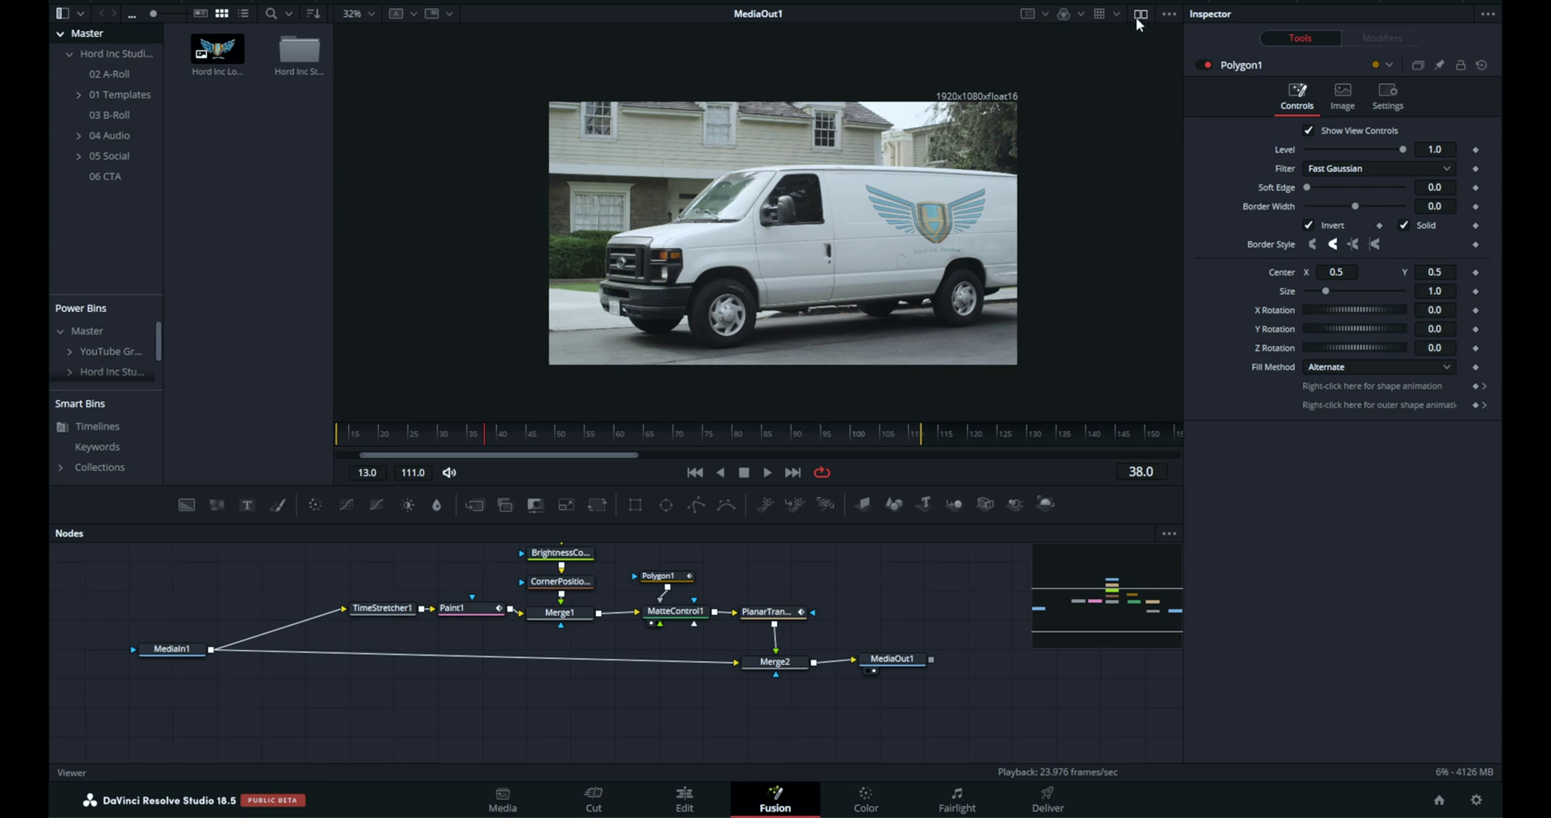
pyautogui.scroll(2, 1000, 207)
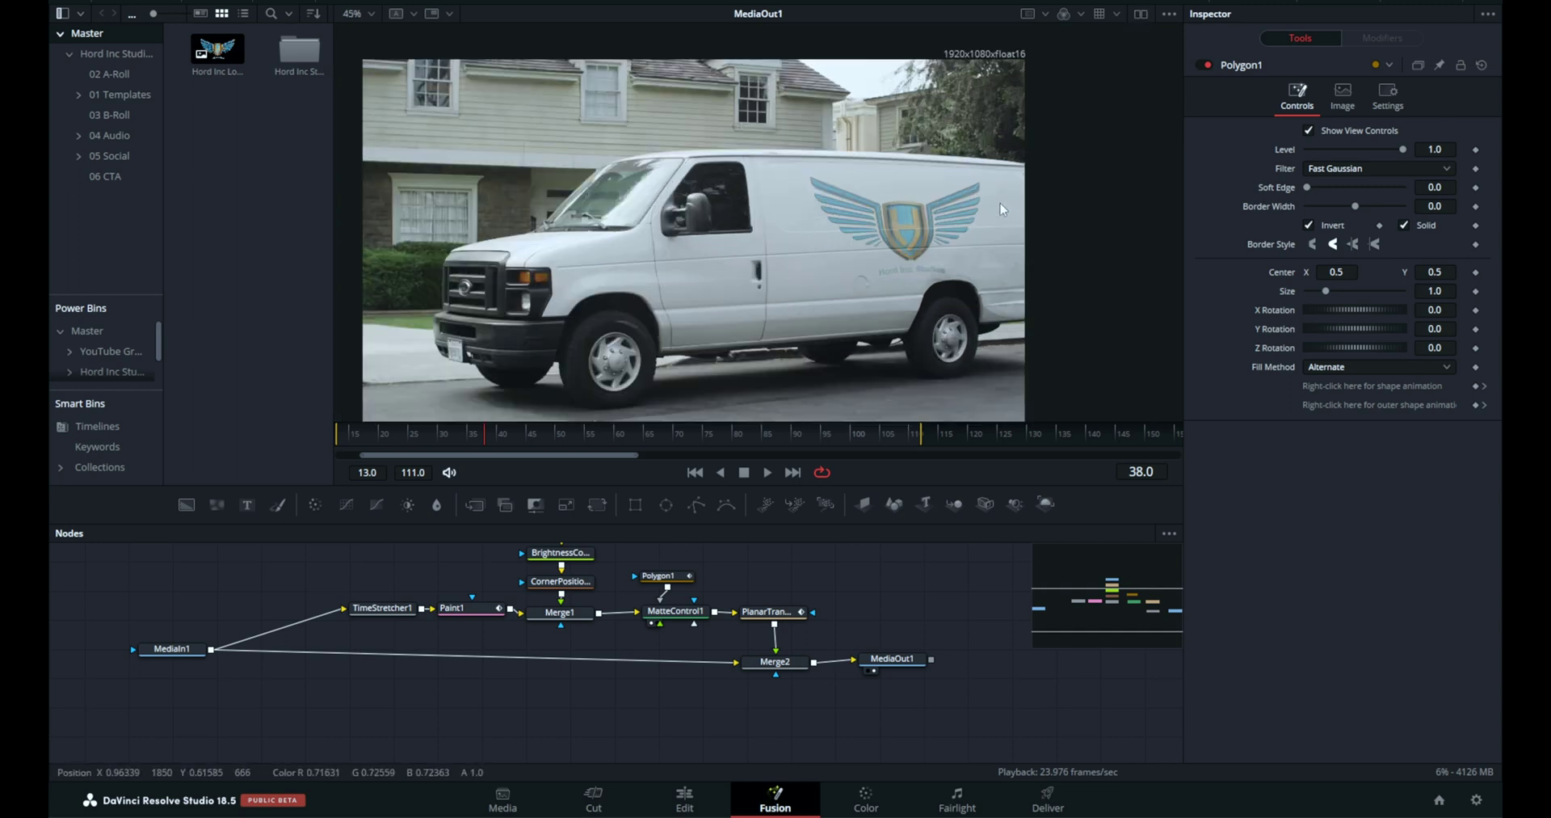
pyautogui.click(369, 13)
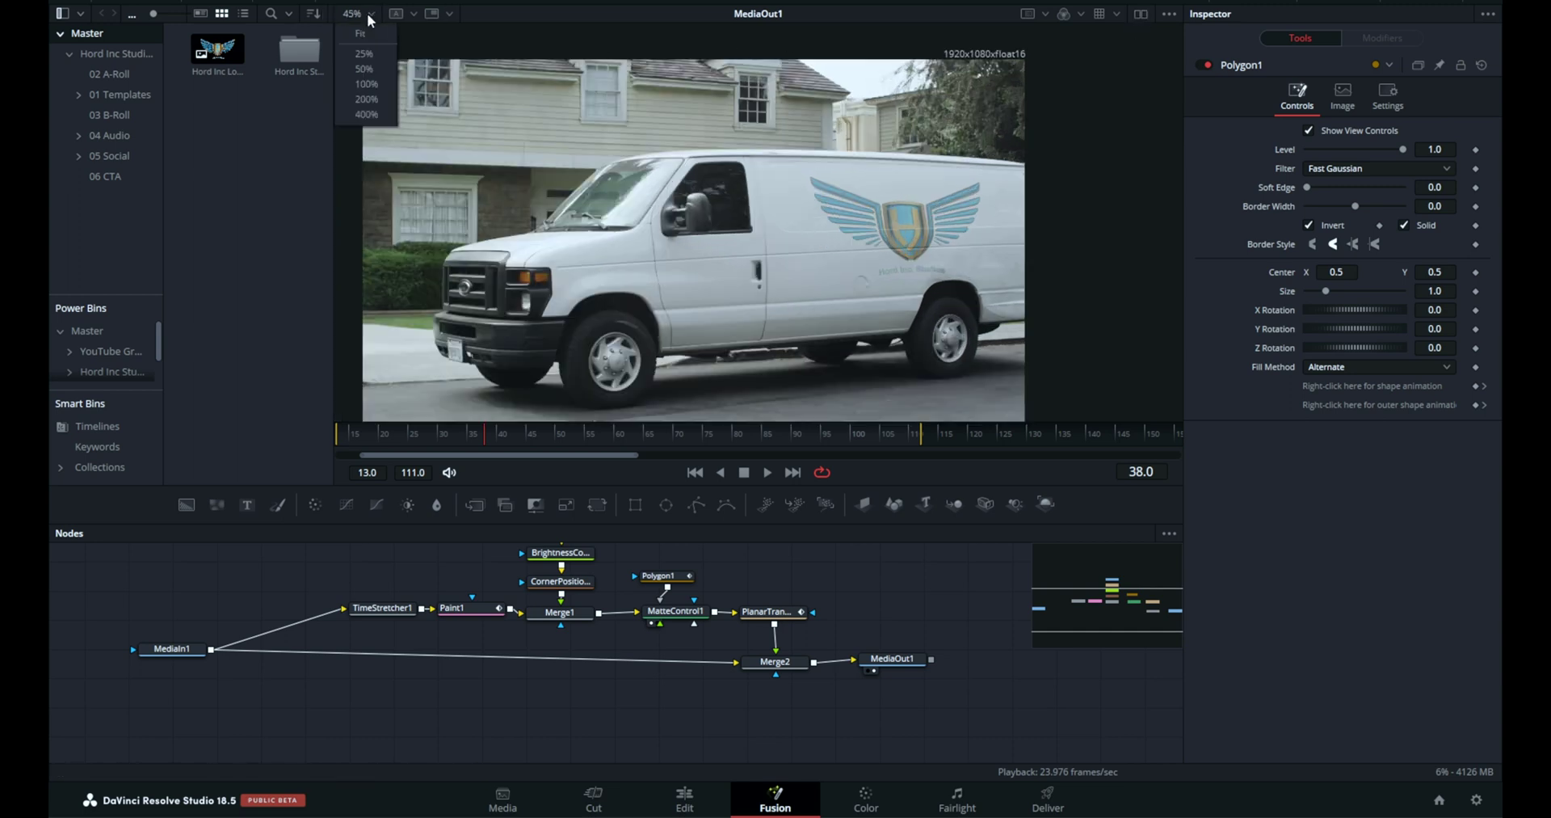
pyautogui.click(361, 35)
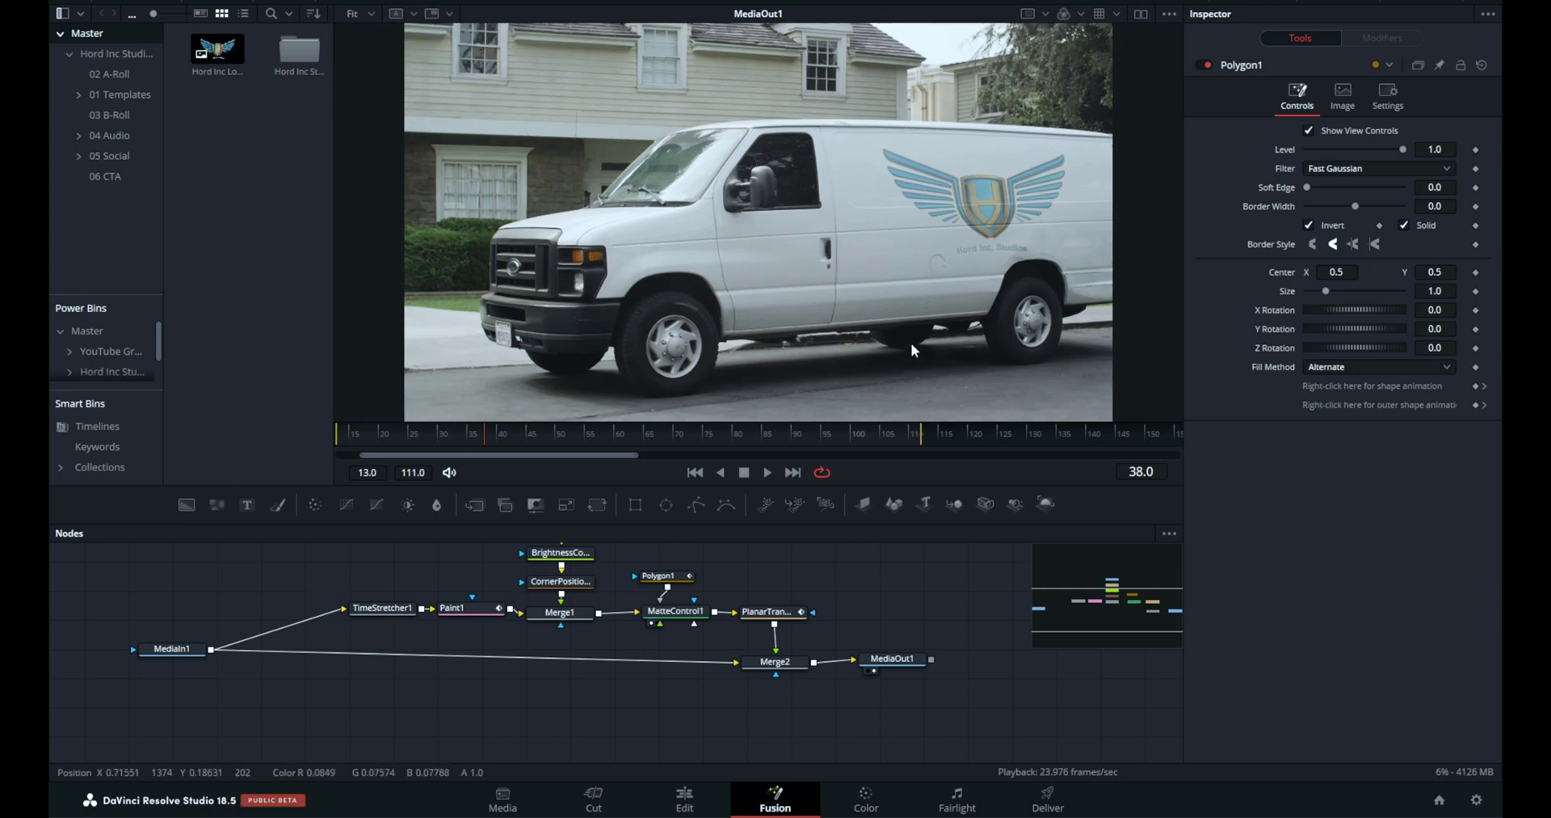
pyautogui.press('space')
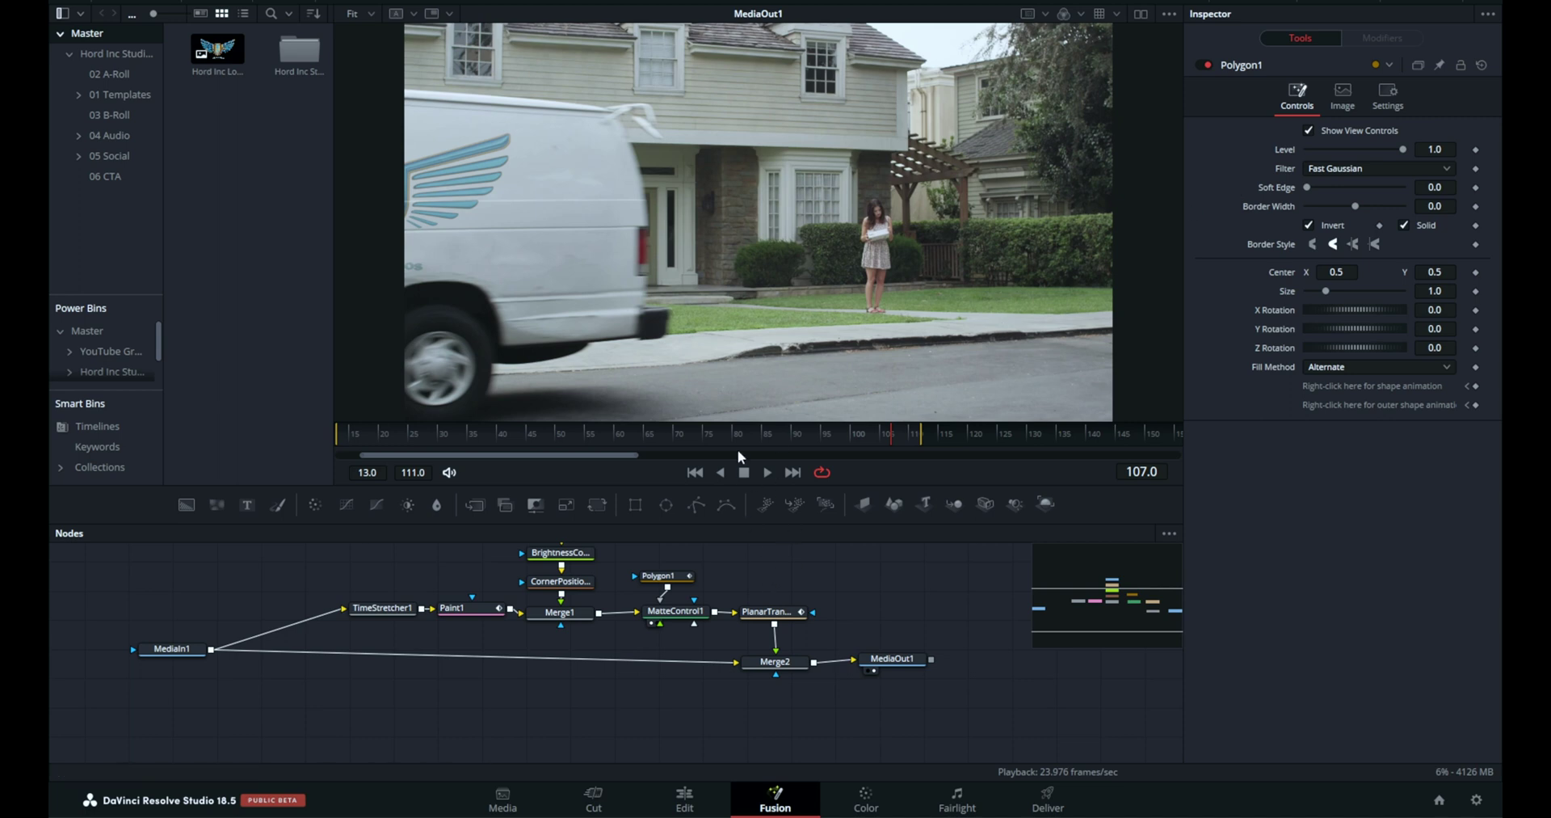
pyautogui.moveTo(706, 438); pyautogui.dragTo(727, 436)
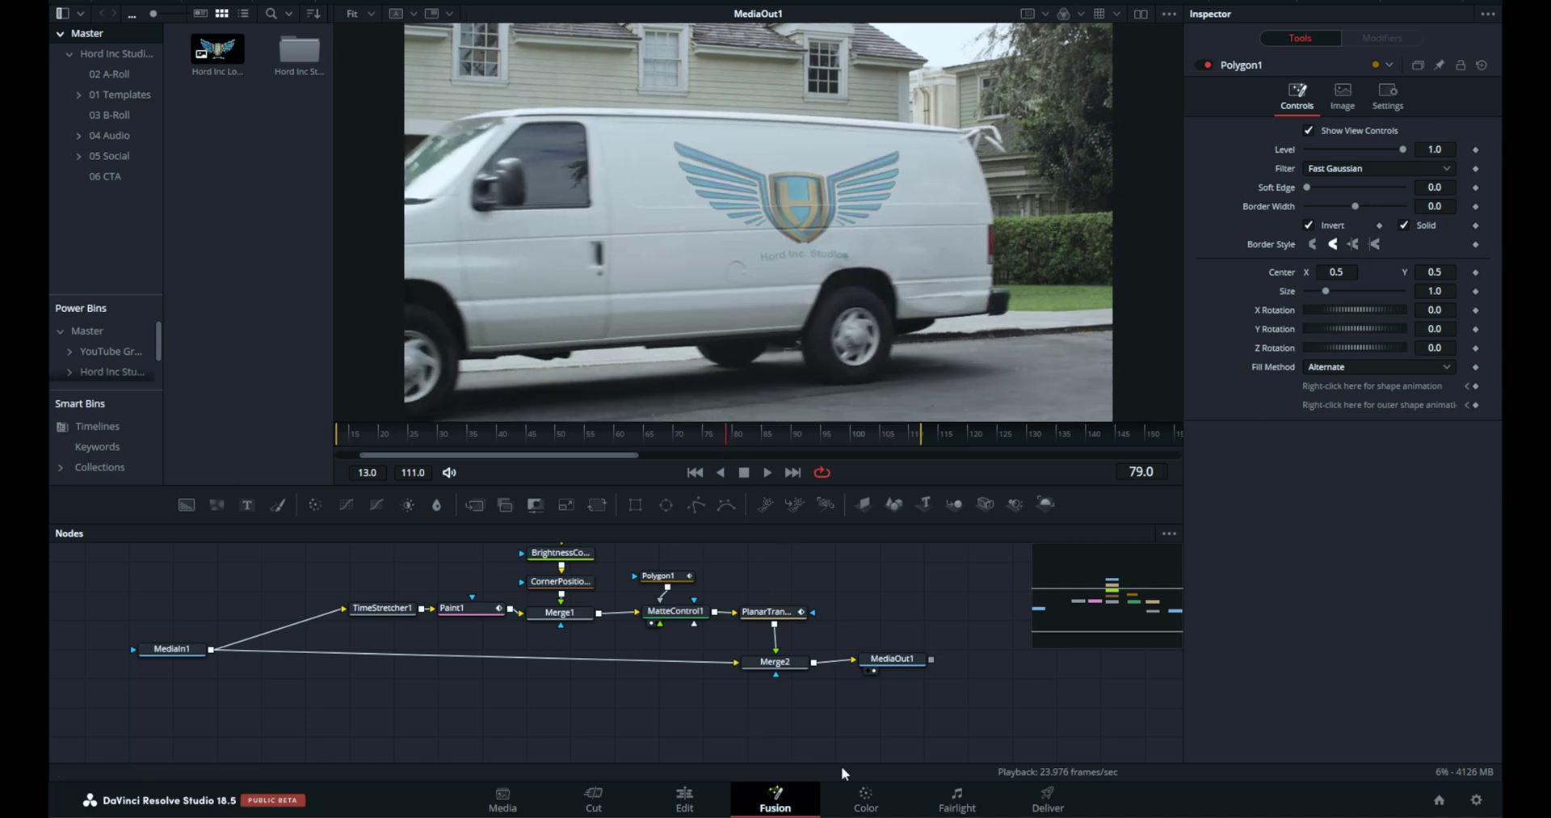
# Turn on Motion Blur in Merge2's Settings with raised Quality, then play from around frame 52
pyautogui.click(759, 662)
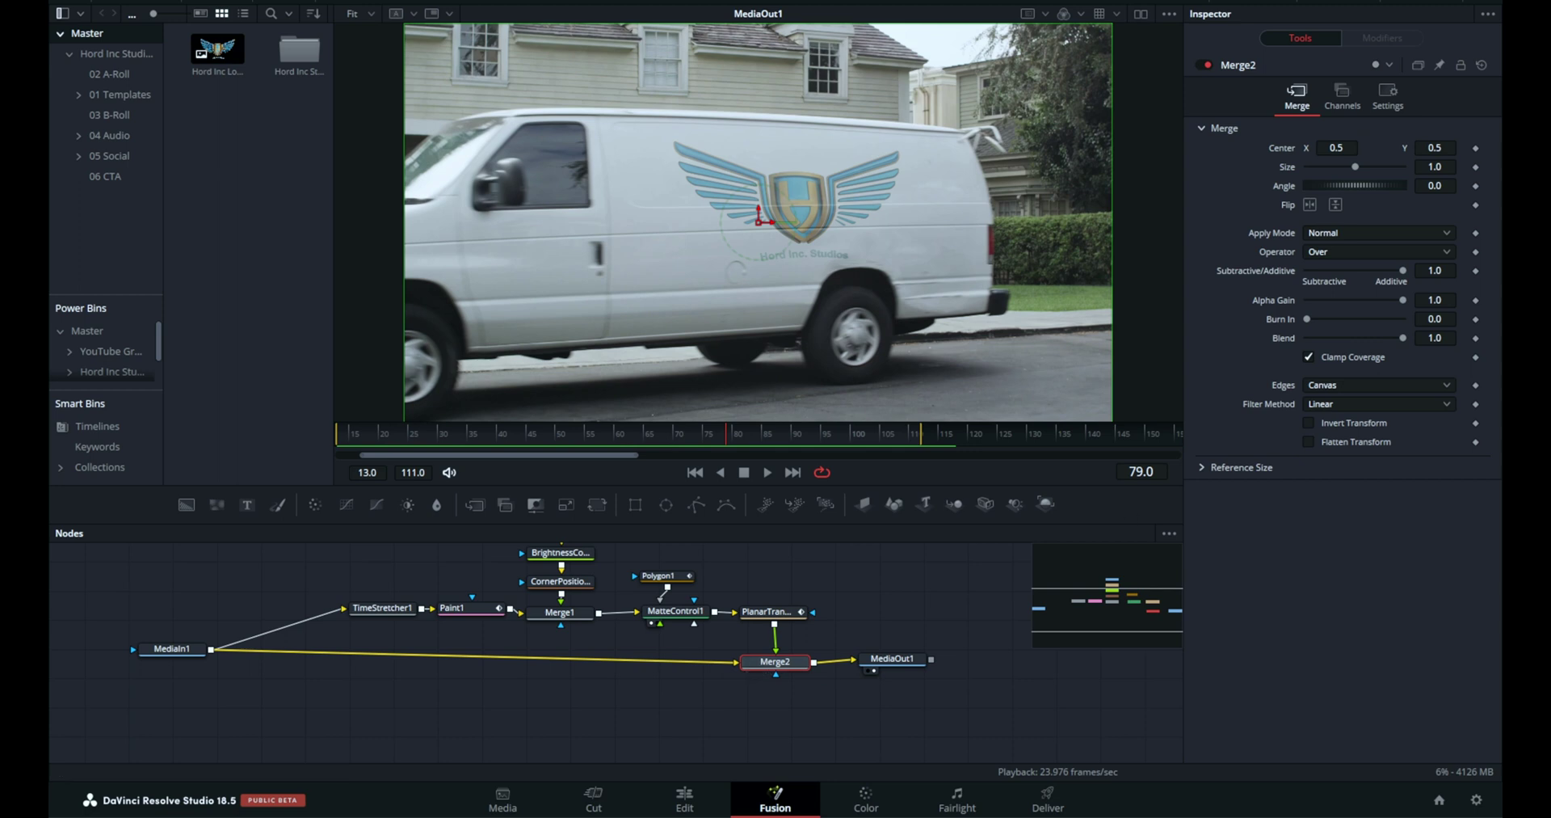
pyautogui.click(1387, 104)
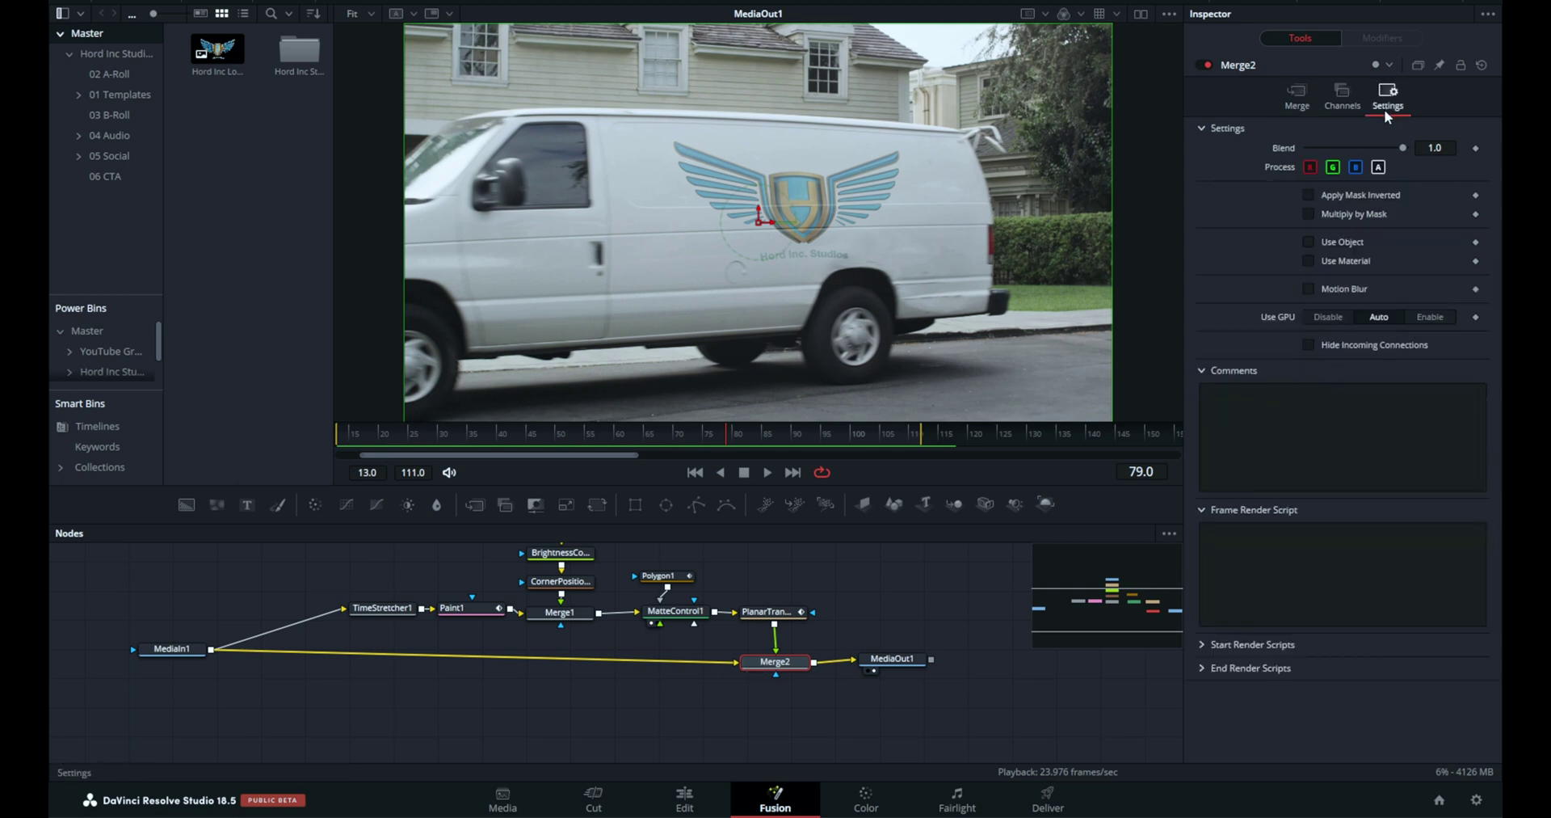
pyautogui.click(1309, 288)
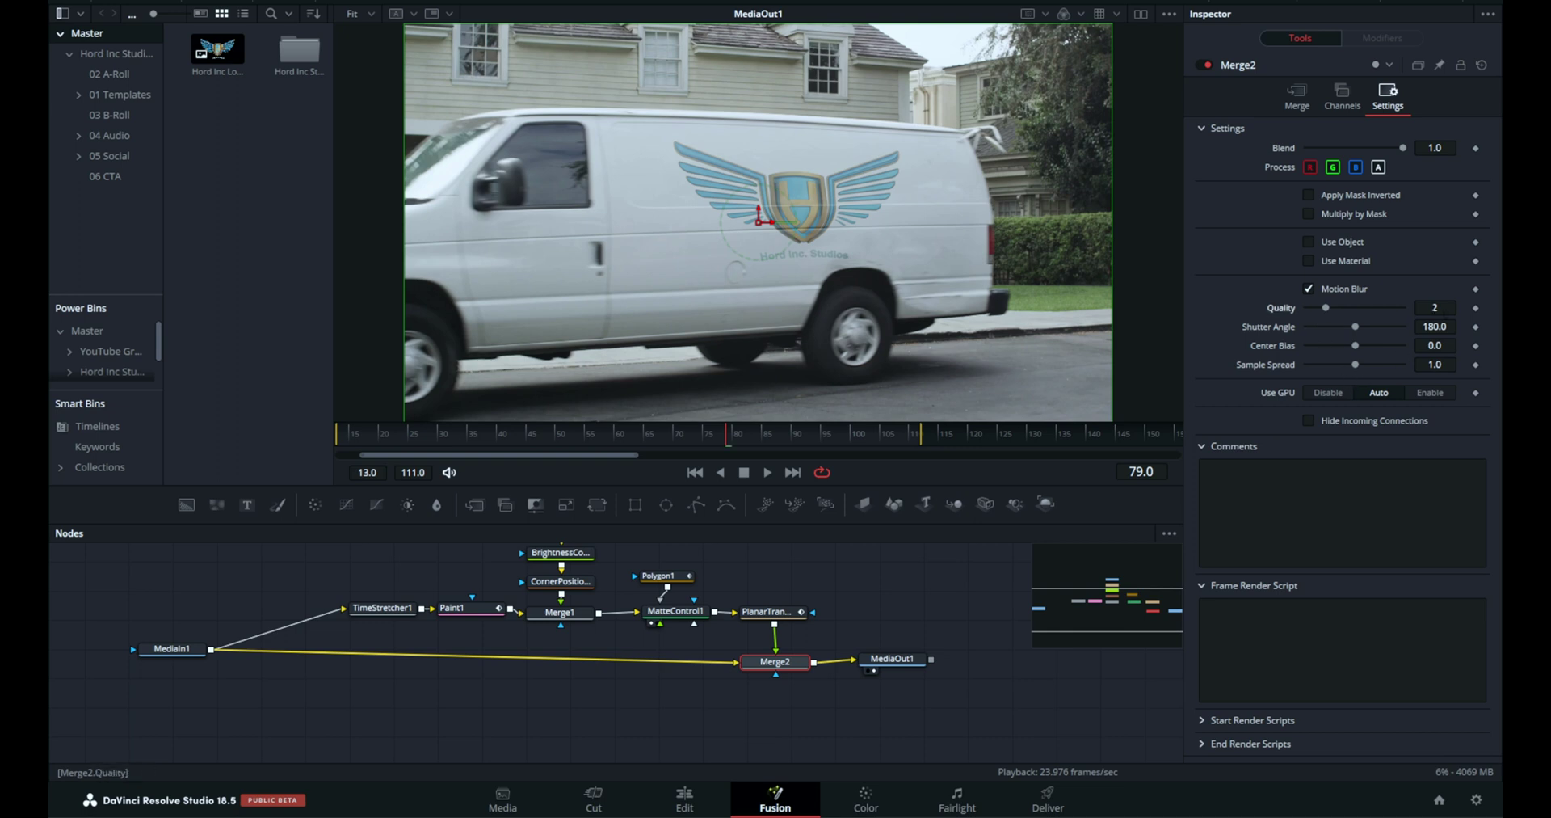
pyautogui.write('5')
pyautogui.press('Return')
pyautogui.moveTo(748, 439); pyautogui.dragTo(567, 440)
pyautogui.press('space')
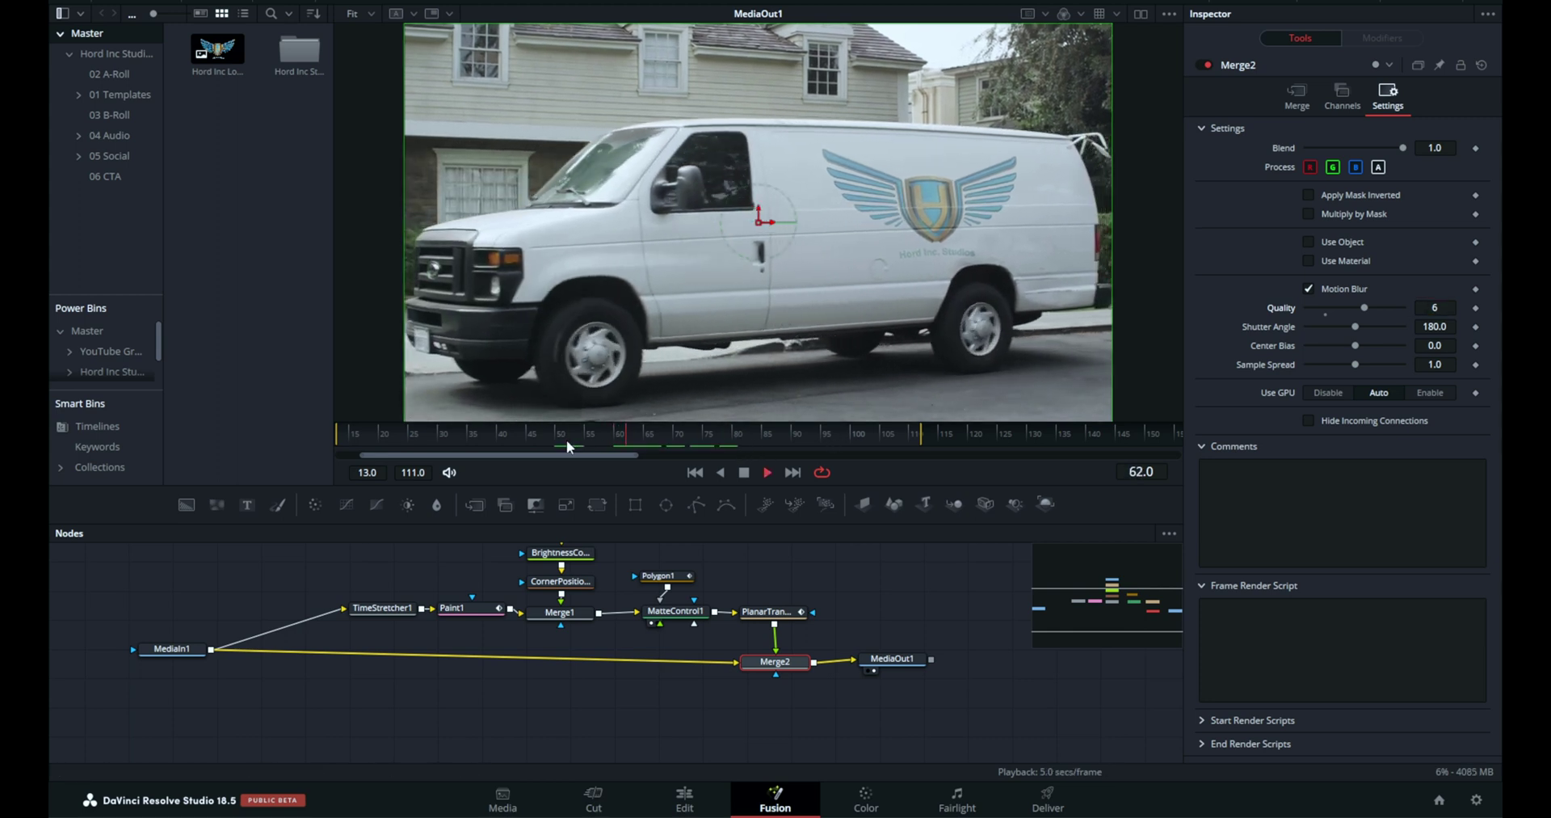